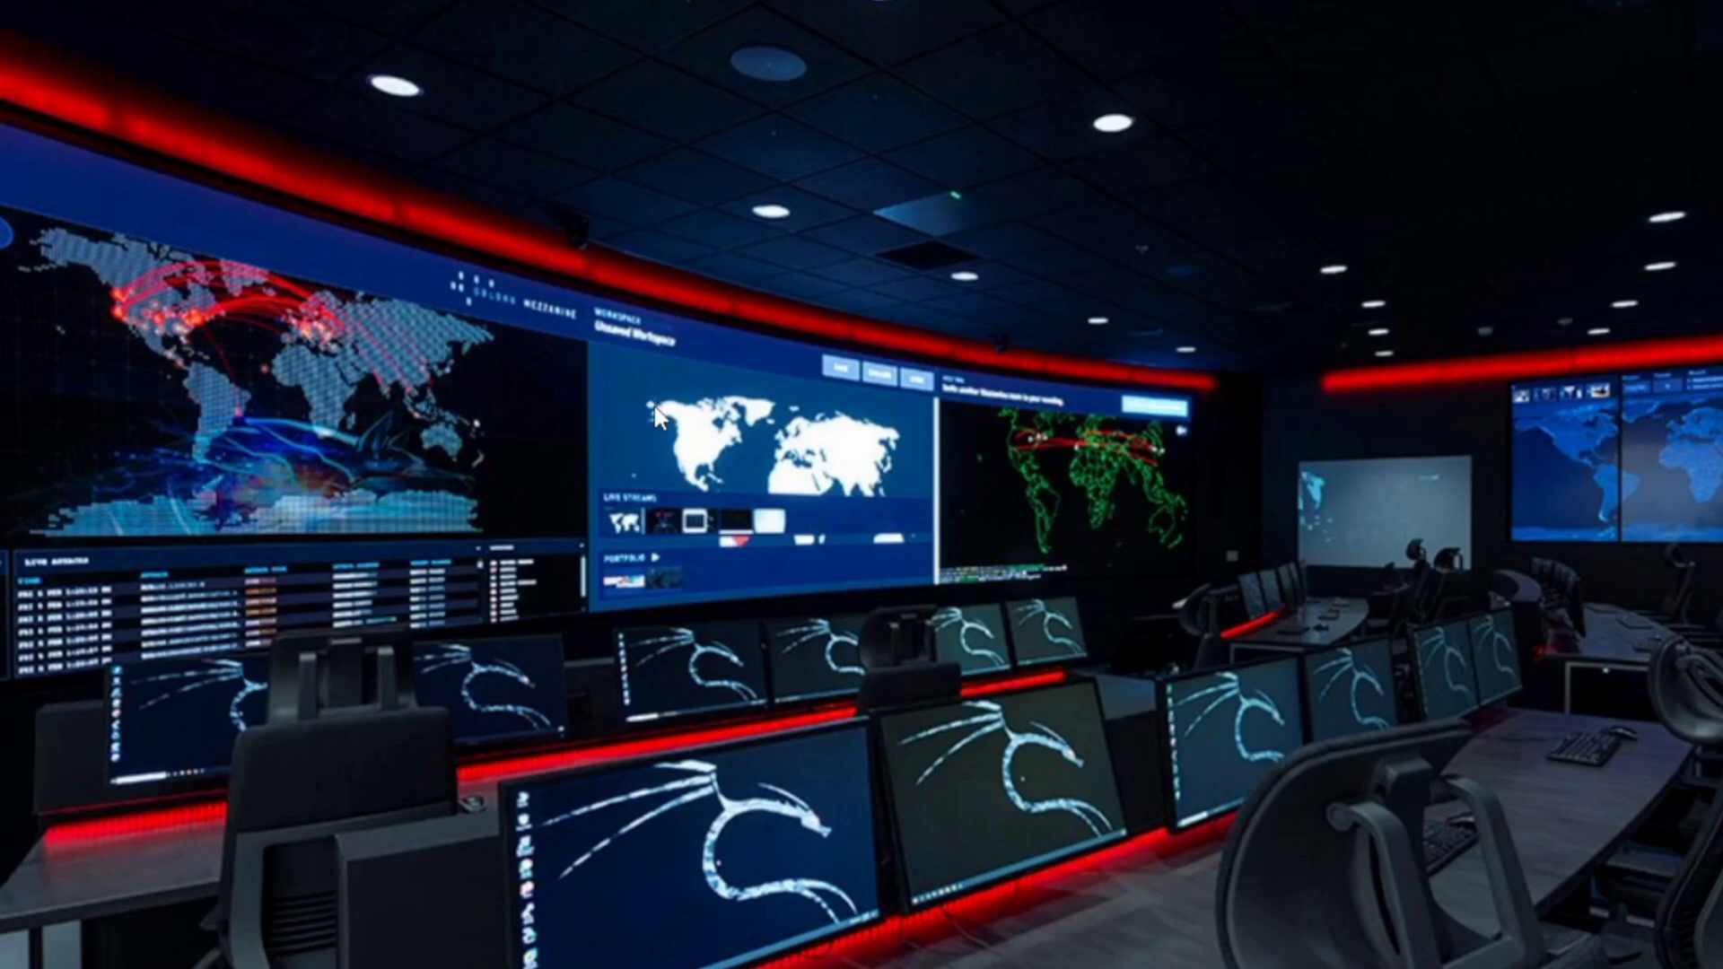
Step: Launch Cisco Packet Tracer
{"action": "key", "text": "super"}
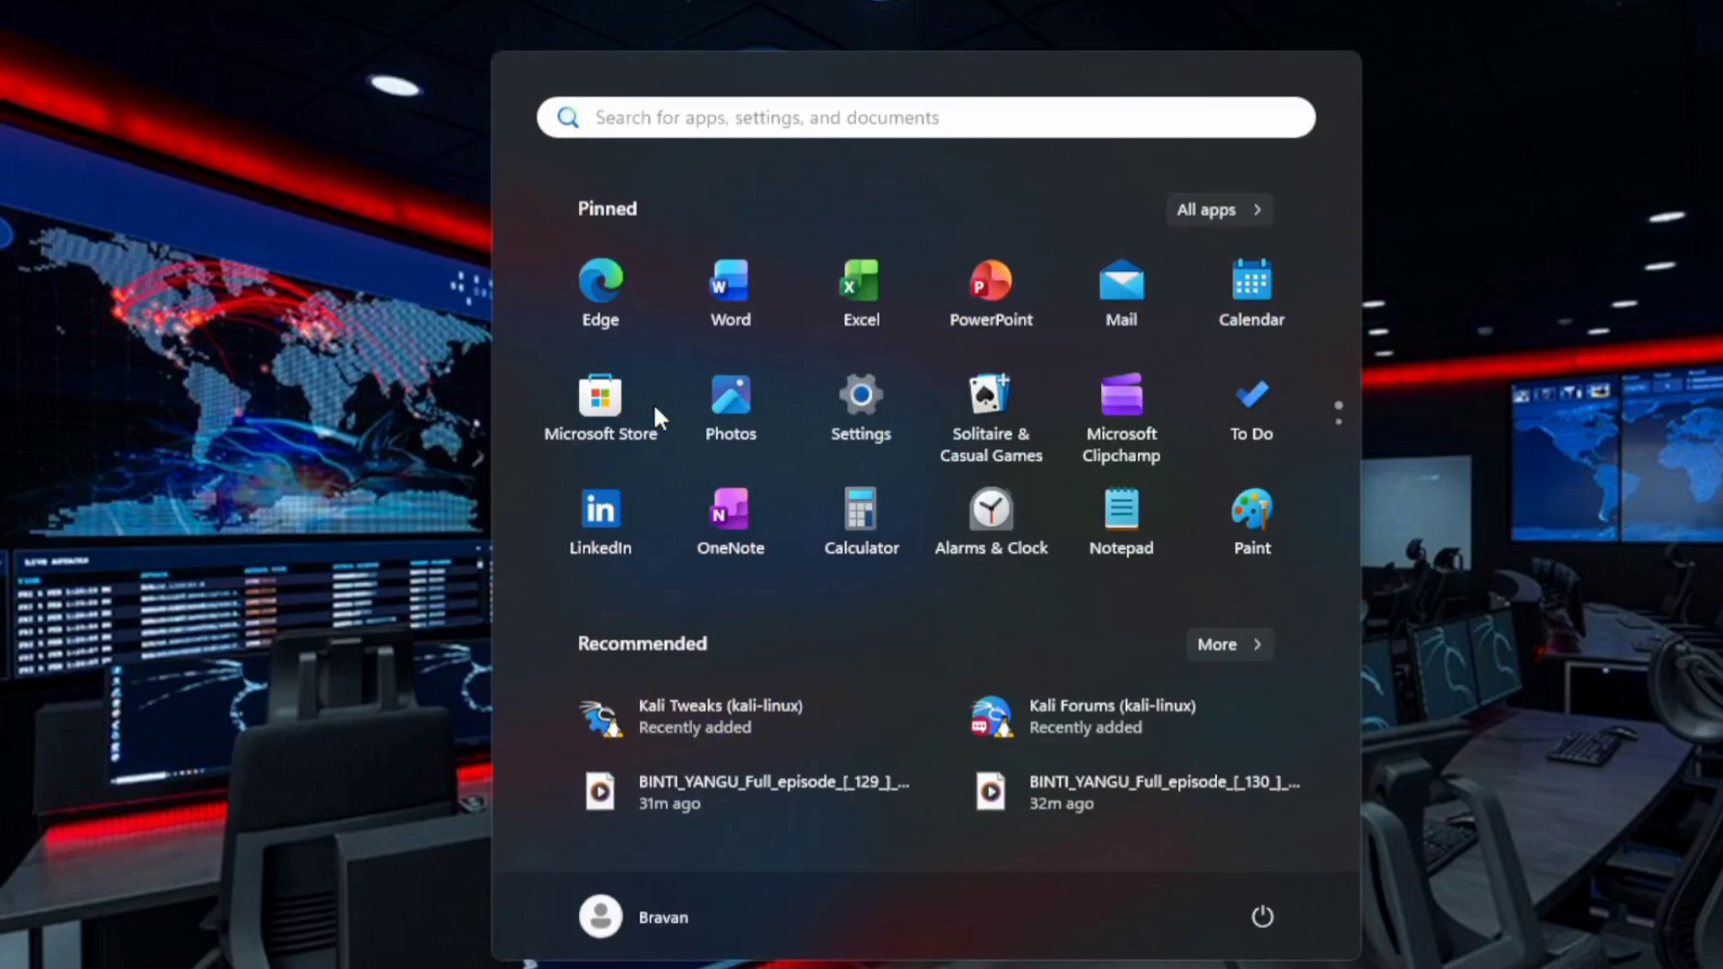
{"action": "type", "text": "c"}
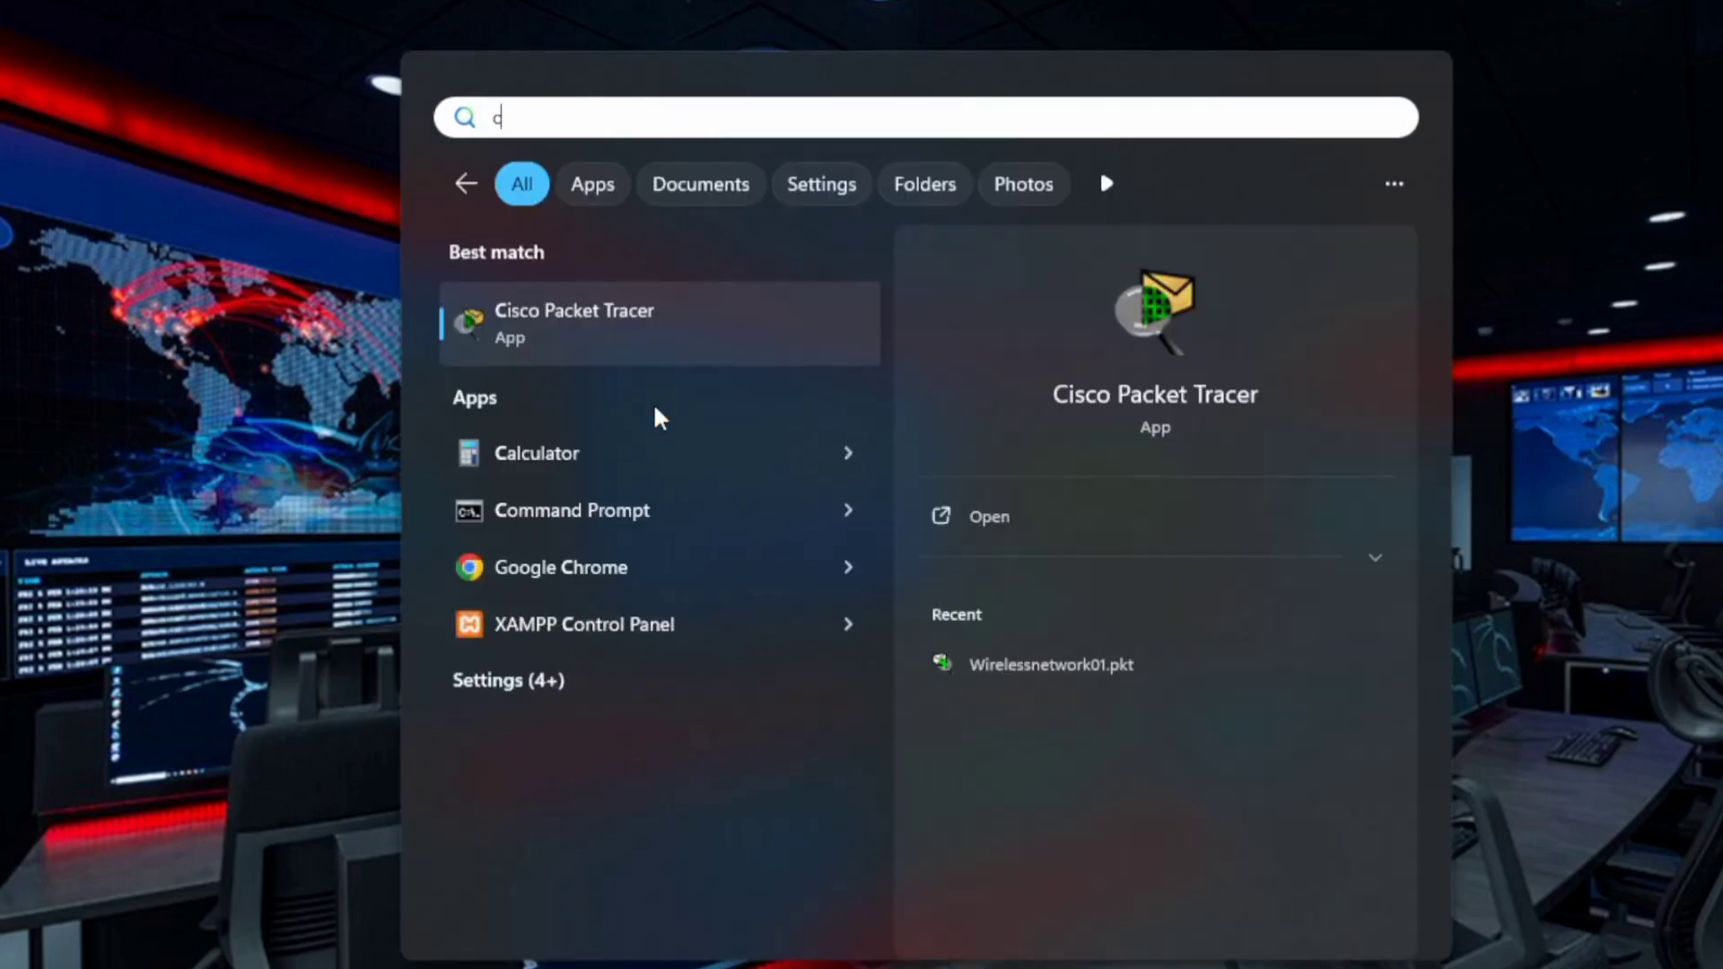
{"action": "left_click", "coordinate": [1144, 388]}
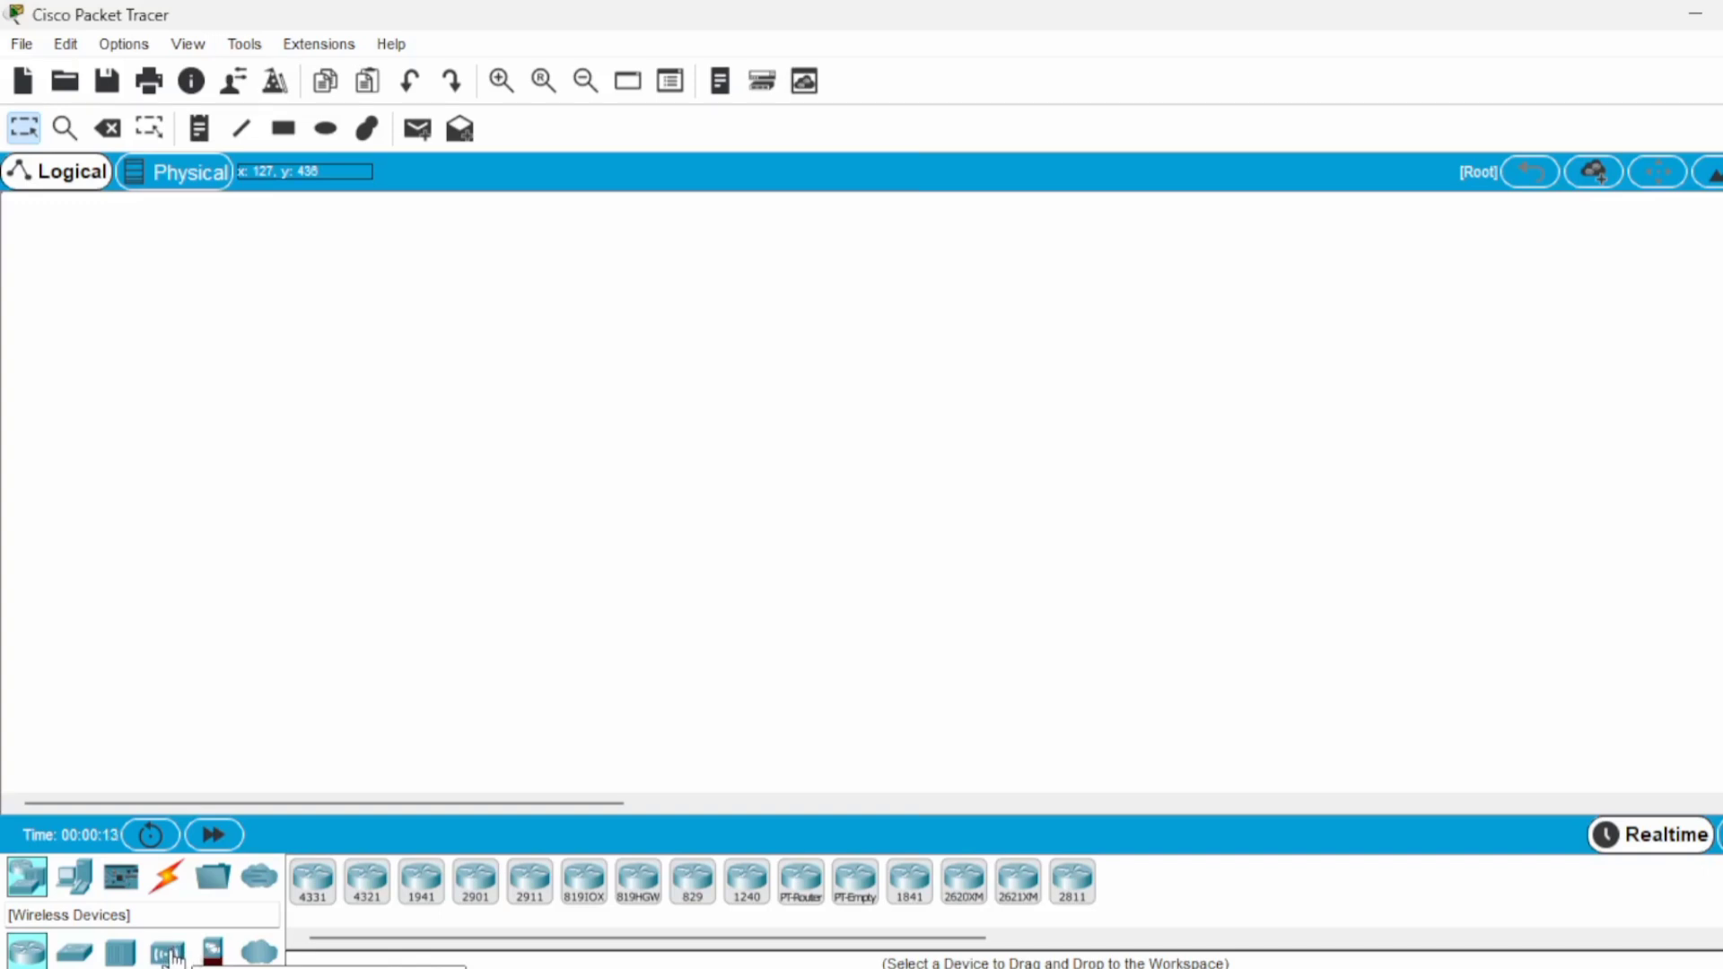
Step: Place two PC end devices side by side in the empty logical workspace, leaving a gap between them
{"action": "left_click", "coordinate": [79, 957]}
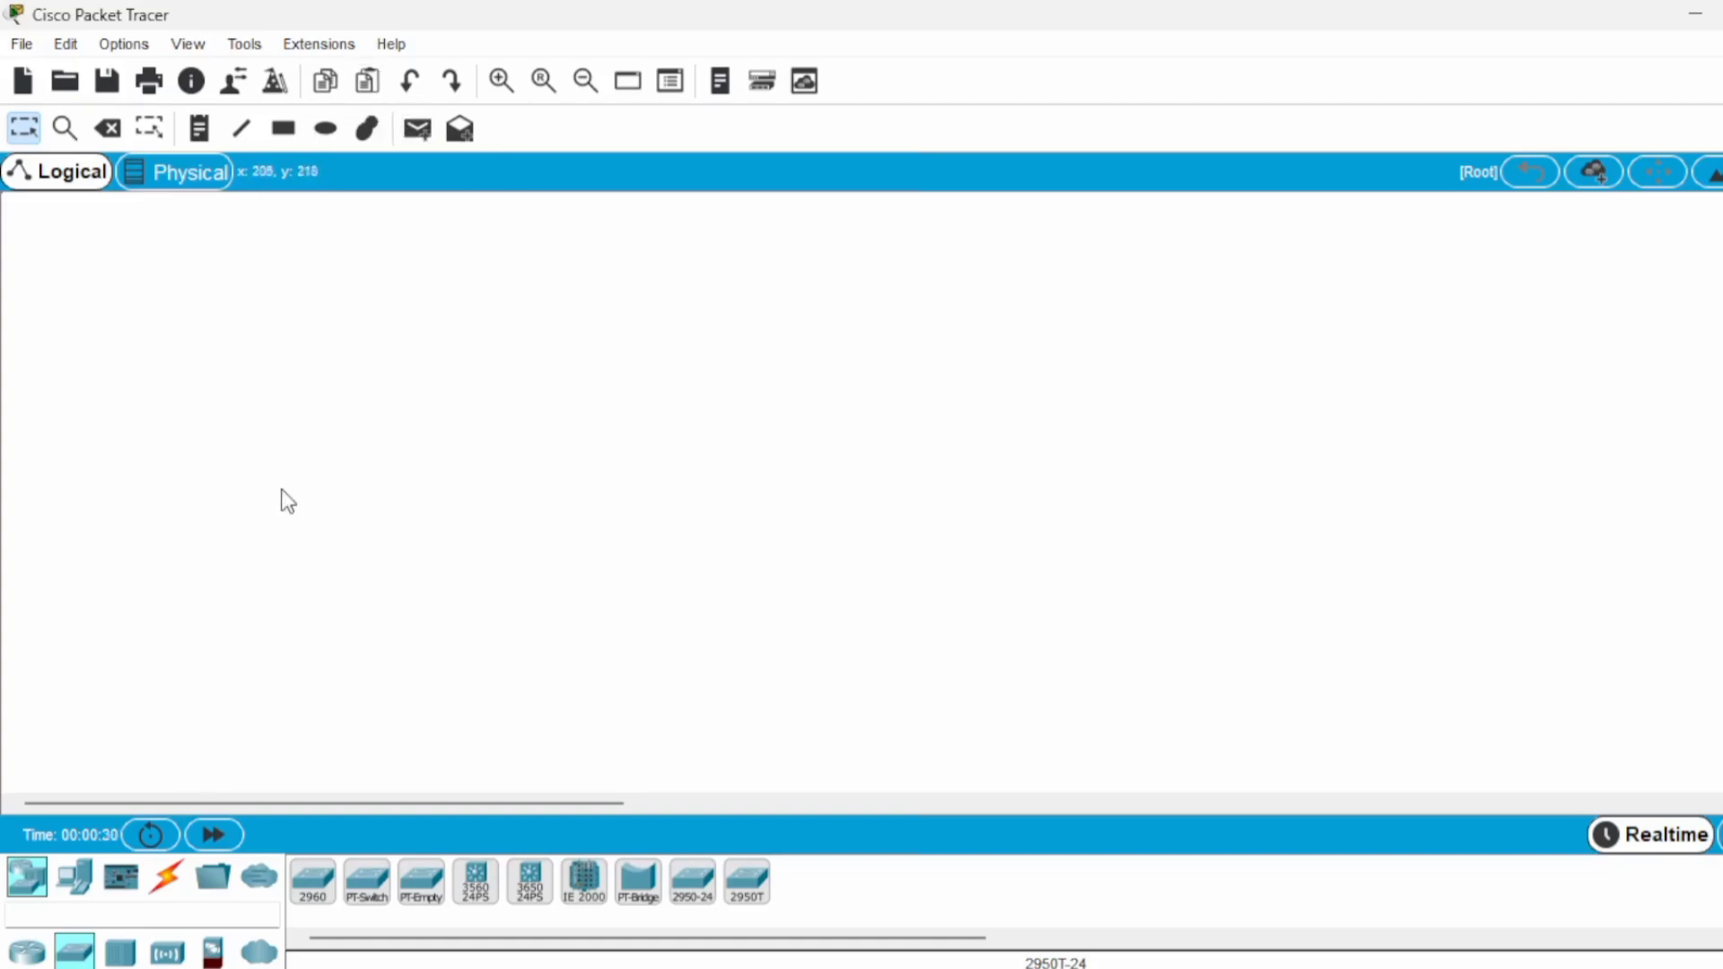
{"action": "left_click", "coordinate": [76, 887]}
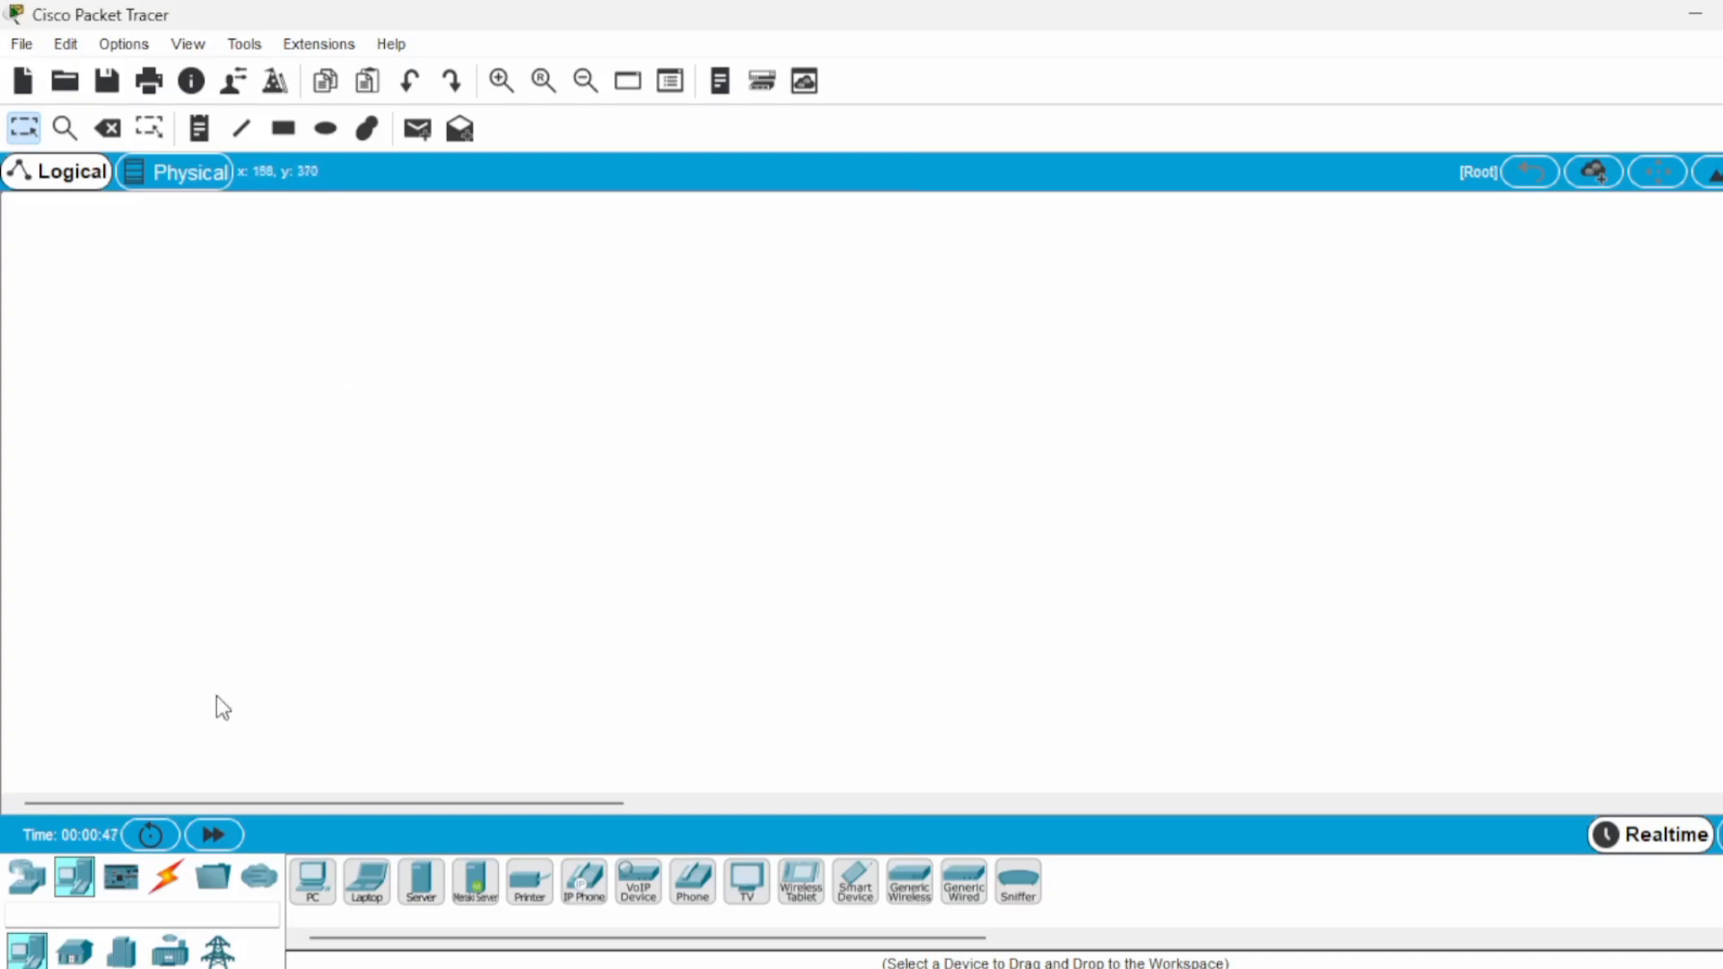
{"action": "left_click", "coordinate": [313, 887]}
{"action": "left_click", "coordinate": [177, 438]}
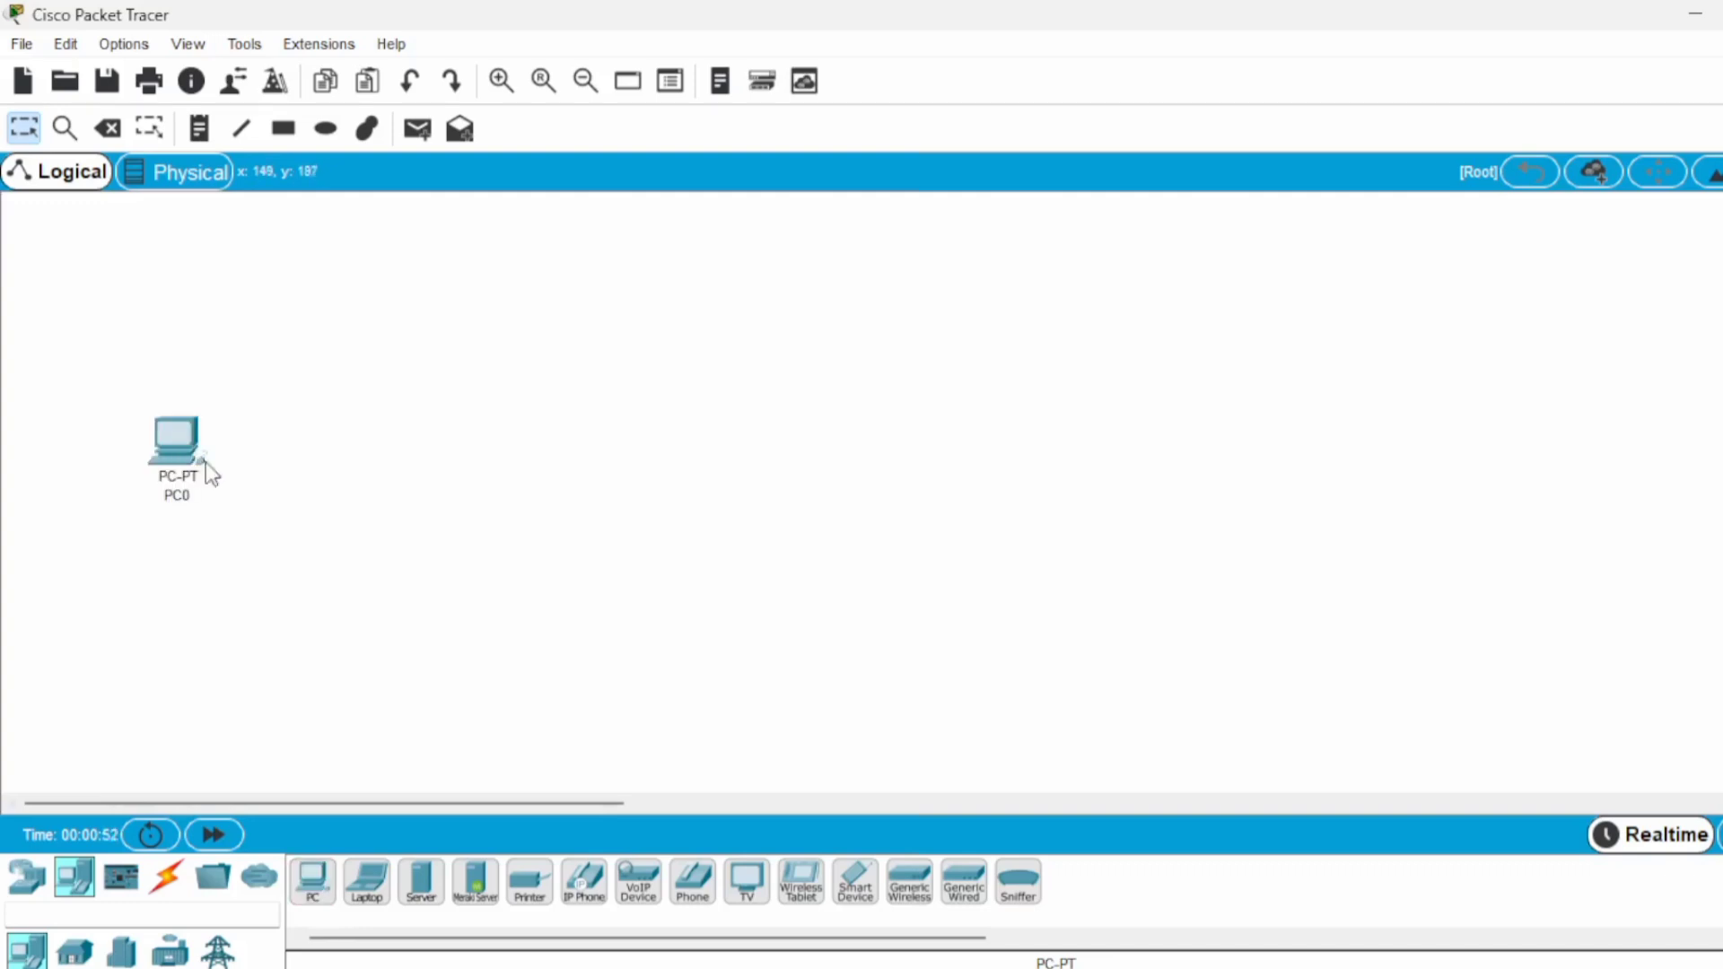
{"action": "left_click", "coordinate": [313, 882]}
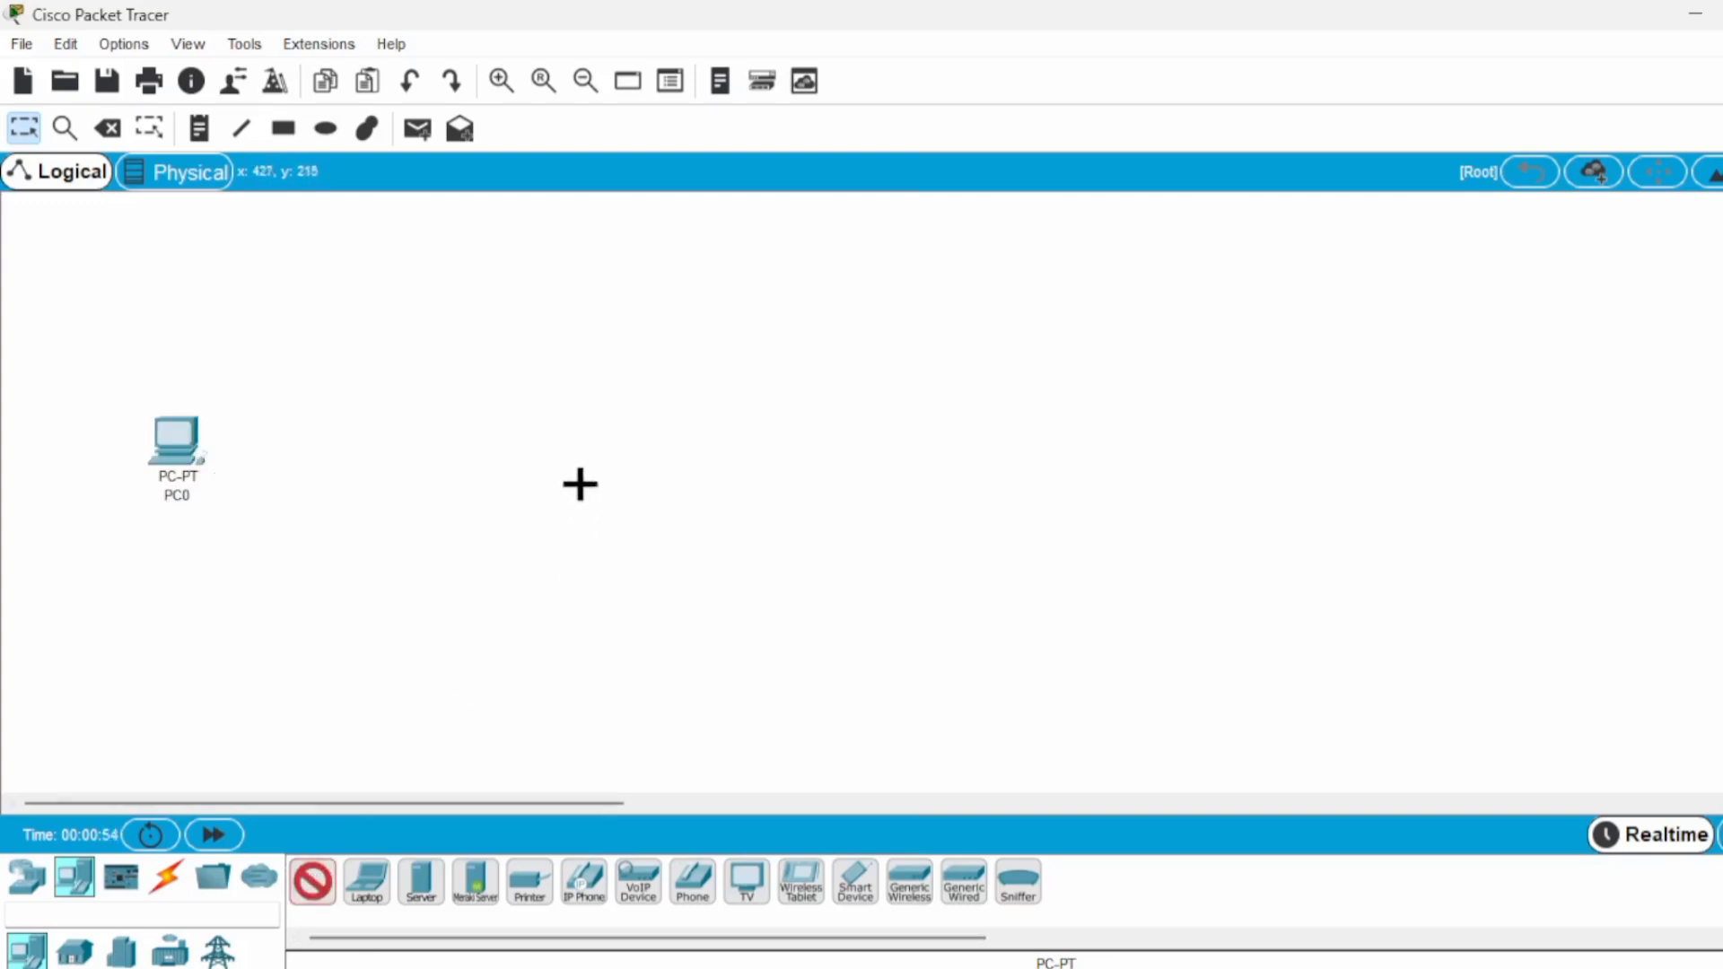
{"action": "left_click", "coordinate": [580, 450]}
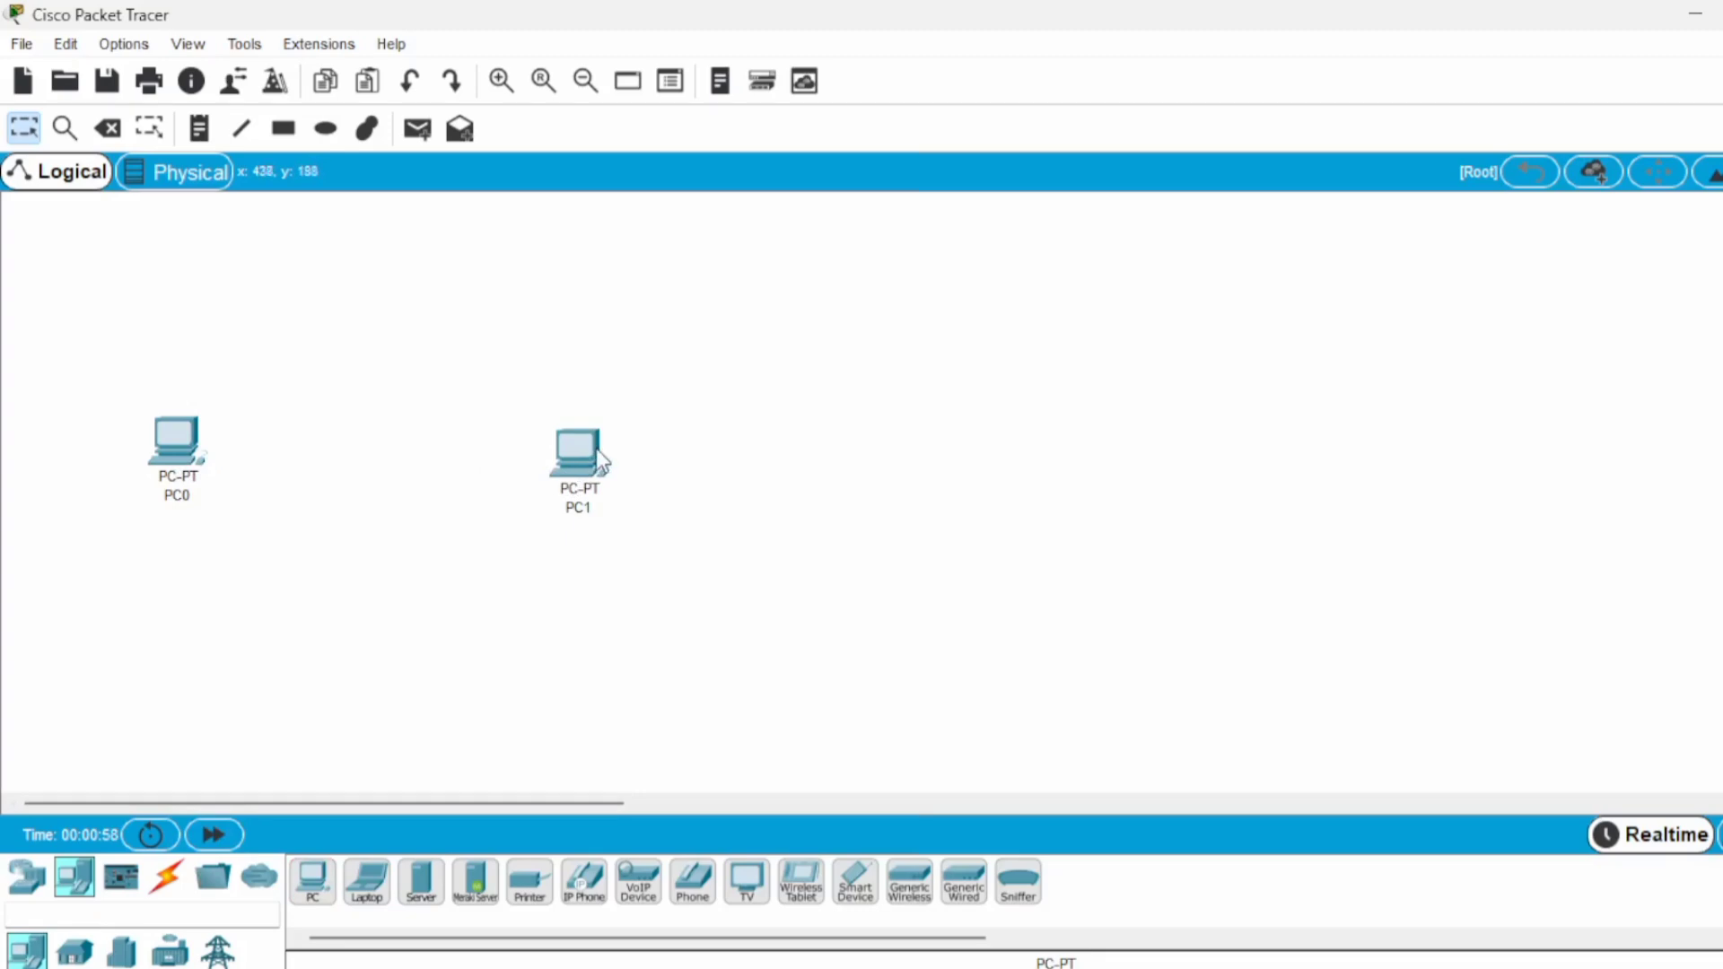
{"action": "mouse_move", "coordinate": [601, 461]}
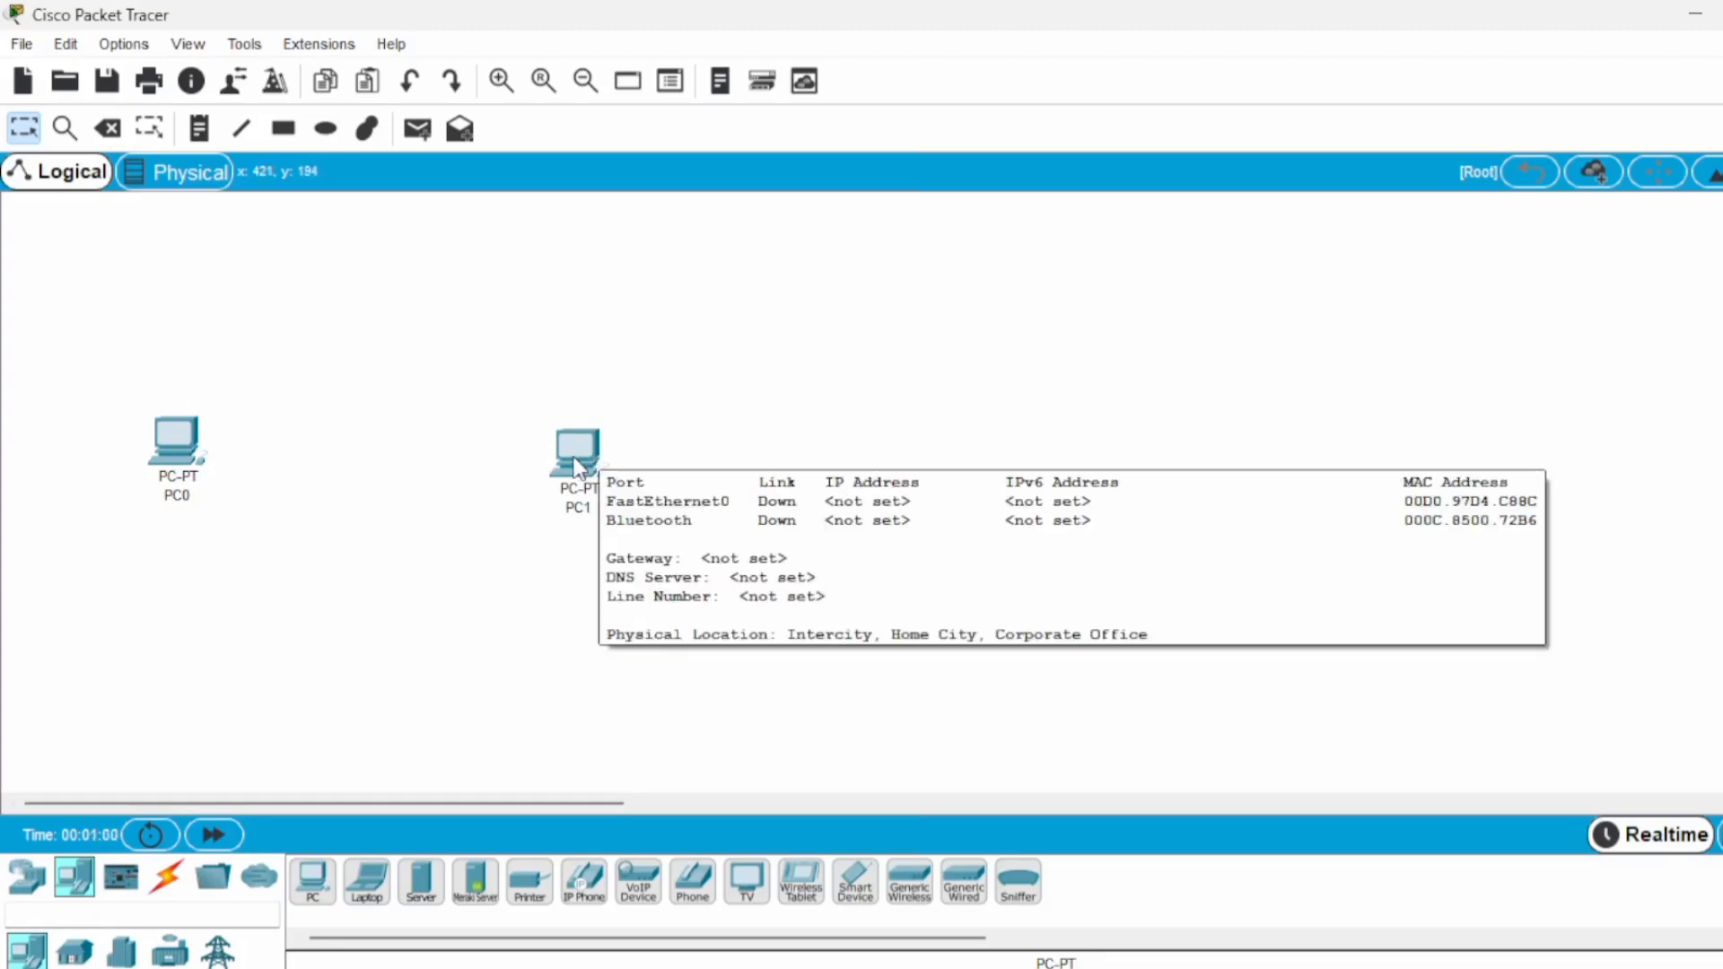
Step: Link PC0 to PC1 with an automatically chosen connection type, and delete that link again
{"action": "left_click", "coordinate": [173, 886]}
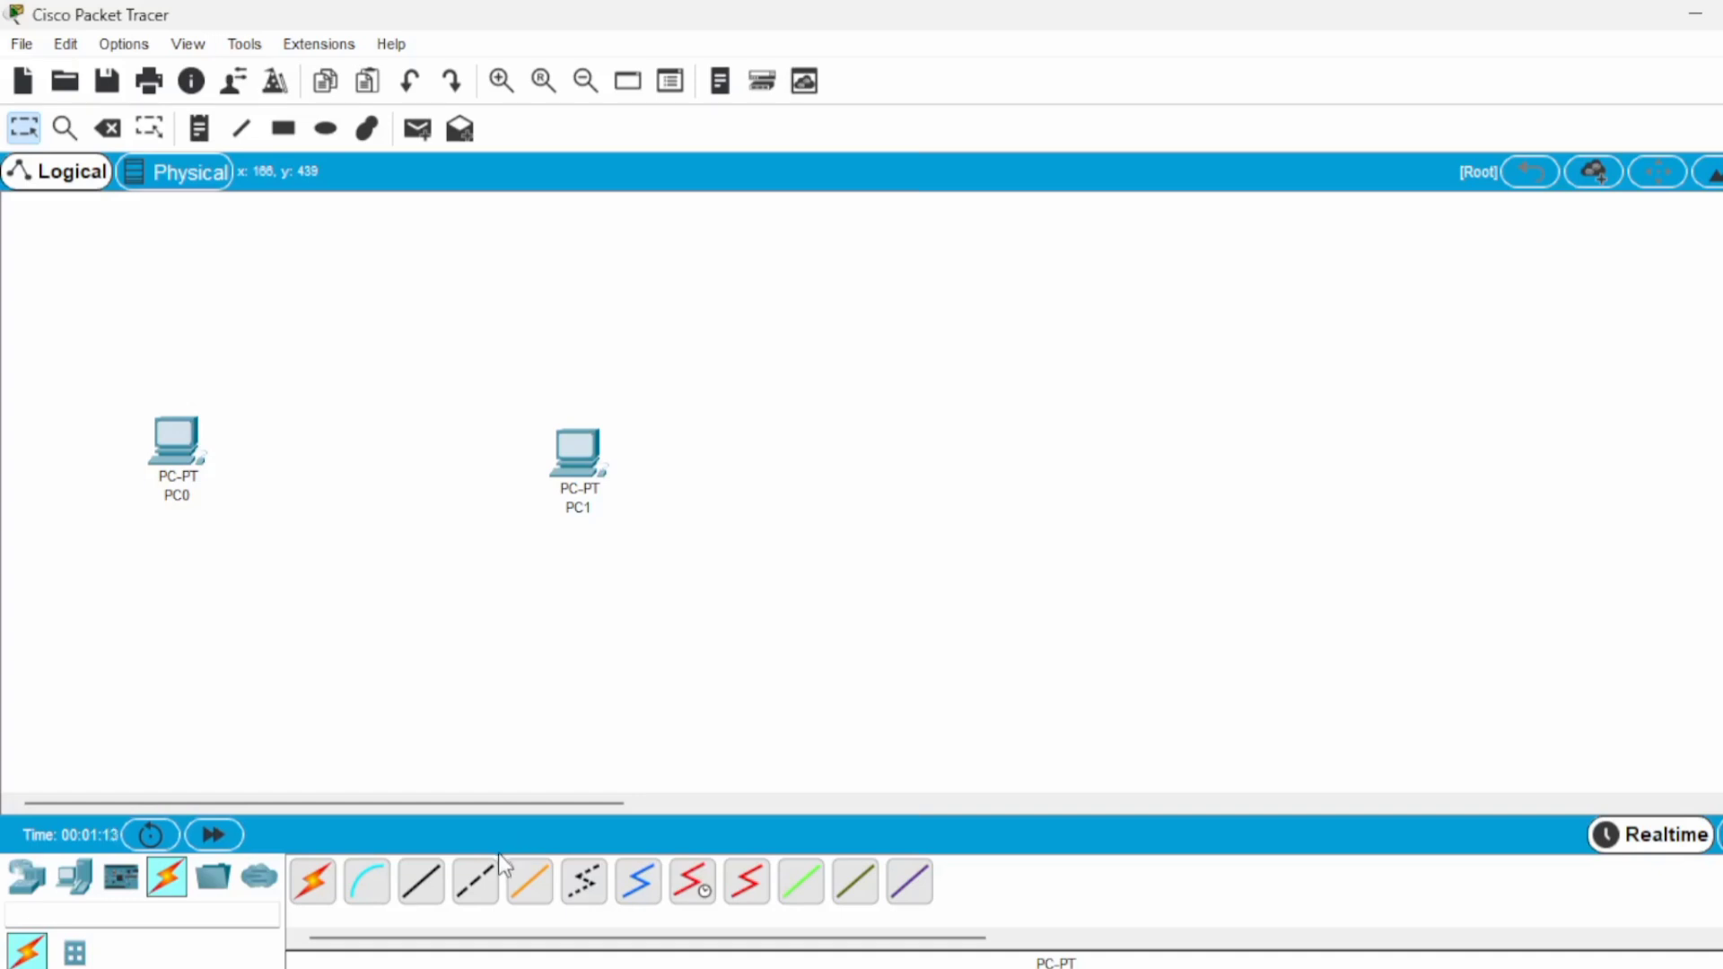
{"action": "left_click", "coordinate": [313, 881]}
{"action": "left_click", "coordinate": [192, 449]}
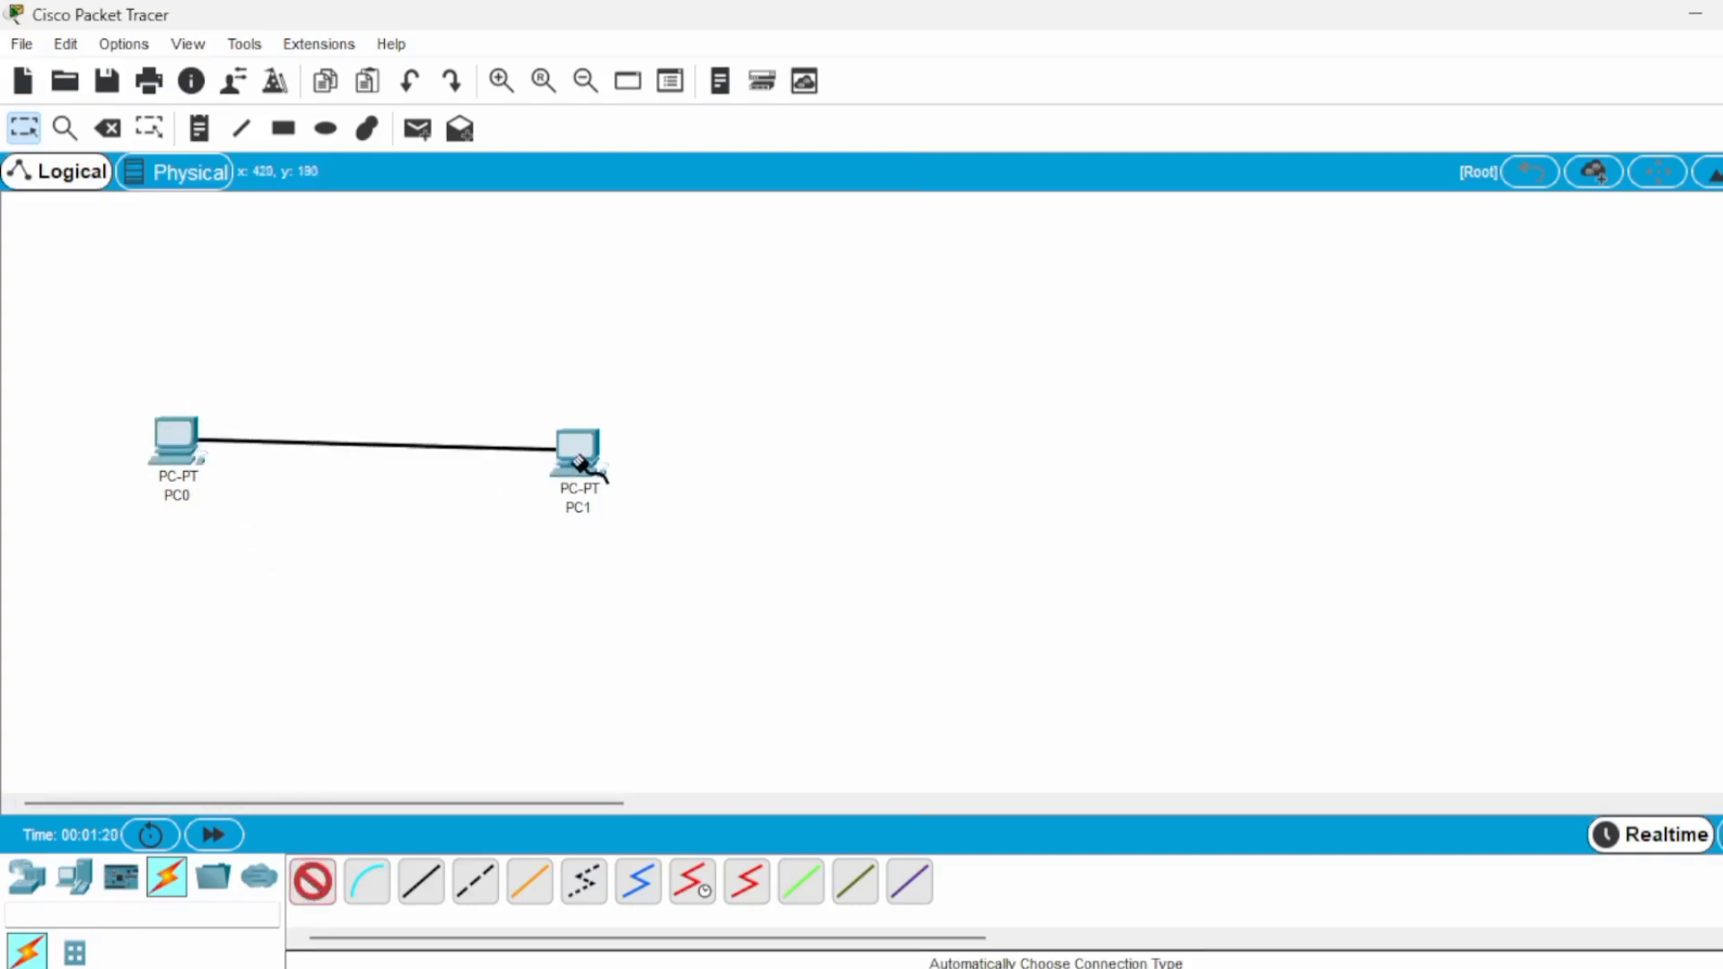
{"action": "left_click", "coordinate": [584, 447]}
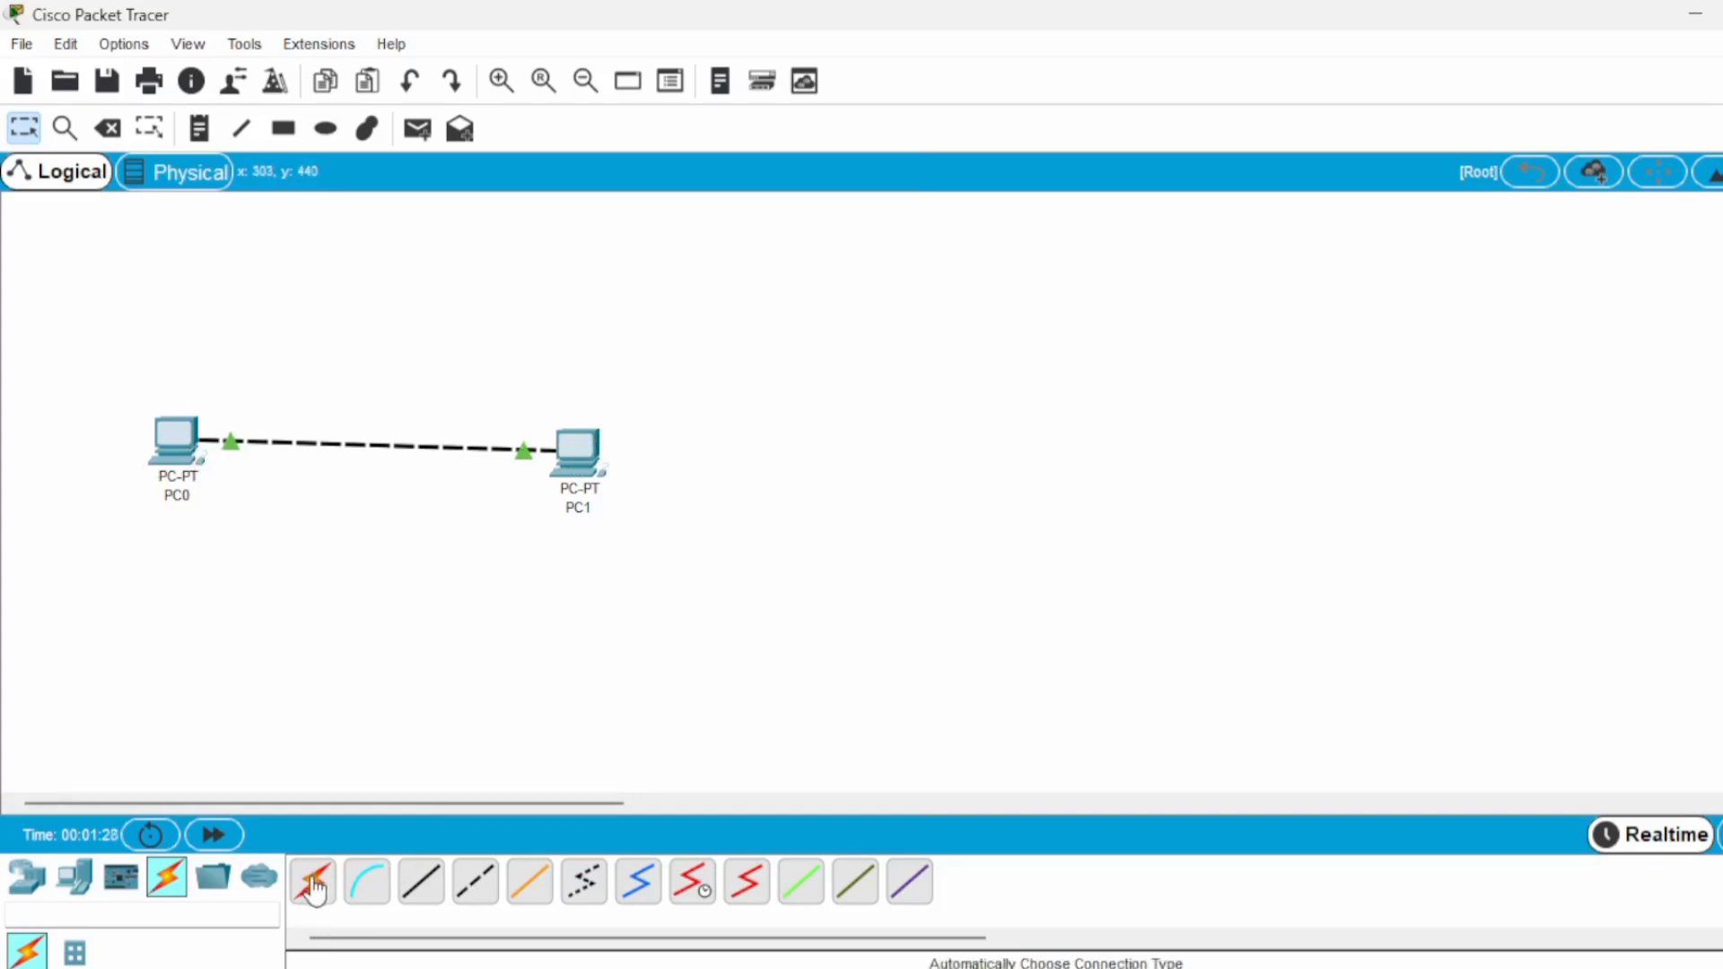
{"action": "left_click", "coordinate": [107, 128]}
{"action": "left_click", "coordinate": [333, 446]}
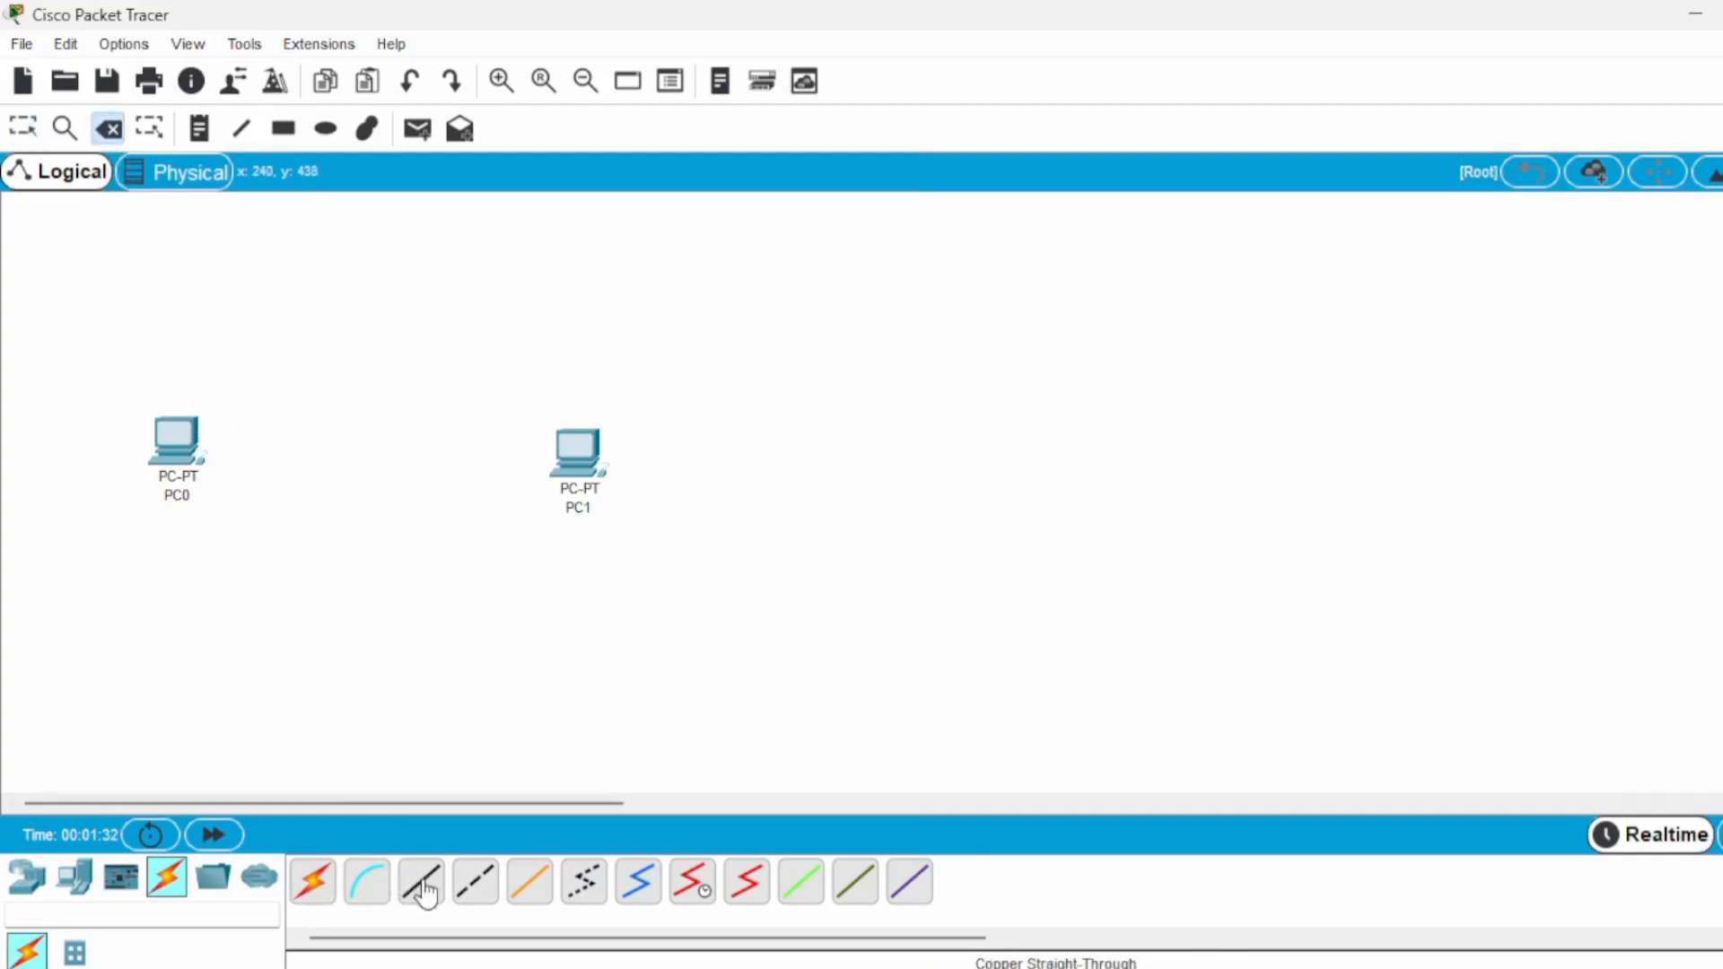
Step: Connect the FastEthernet0 ports of PC0 and PC1 with a Copper Cross-Over cable, and delete that cable again
{"action": "left_click", "coordinate": [475, 882]}
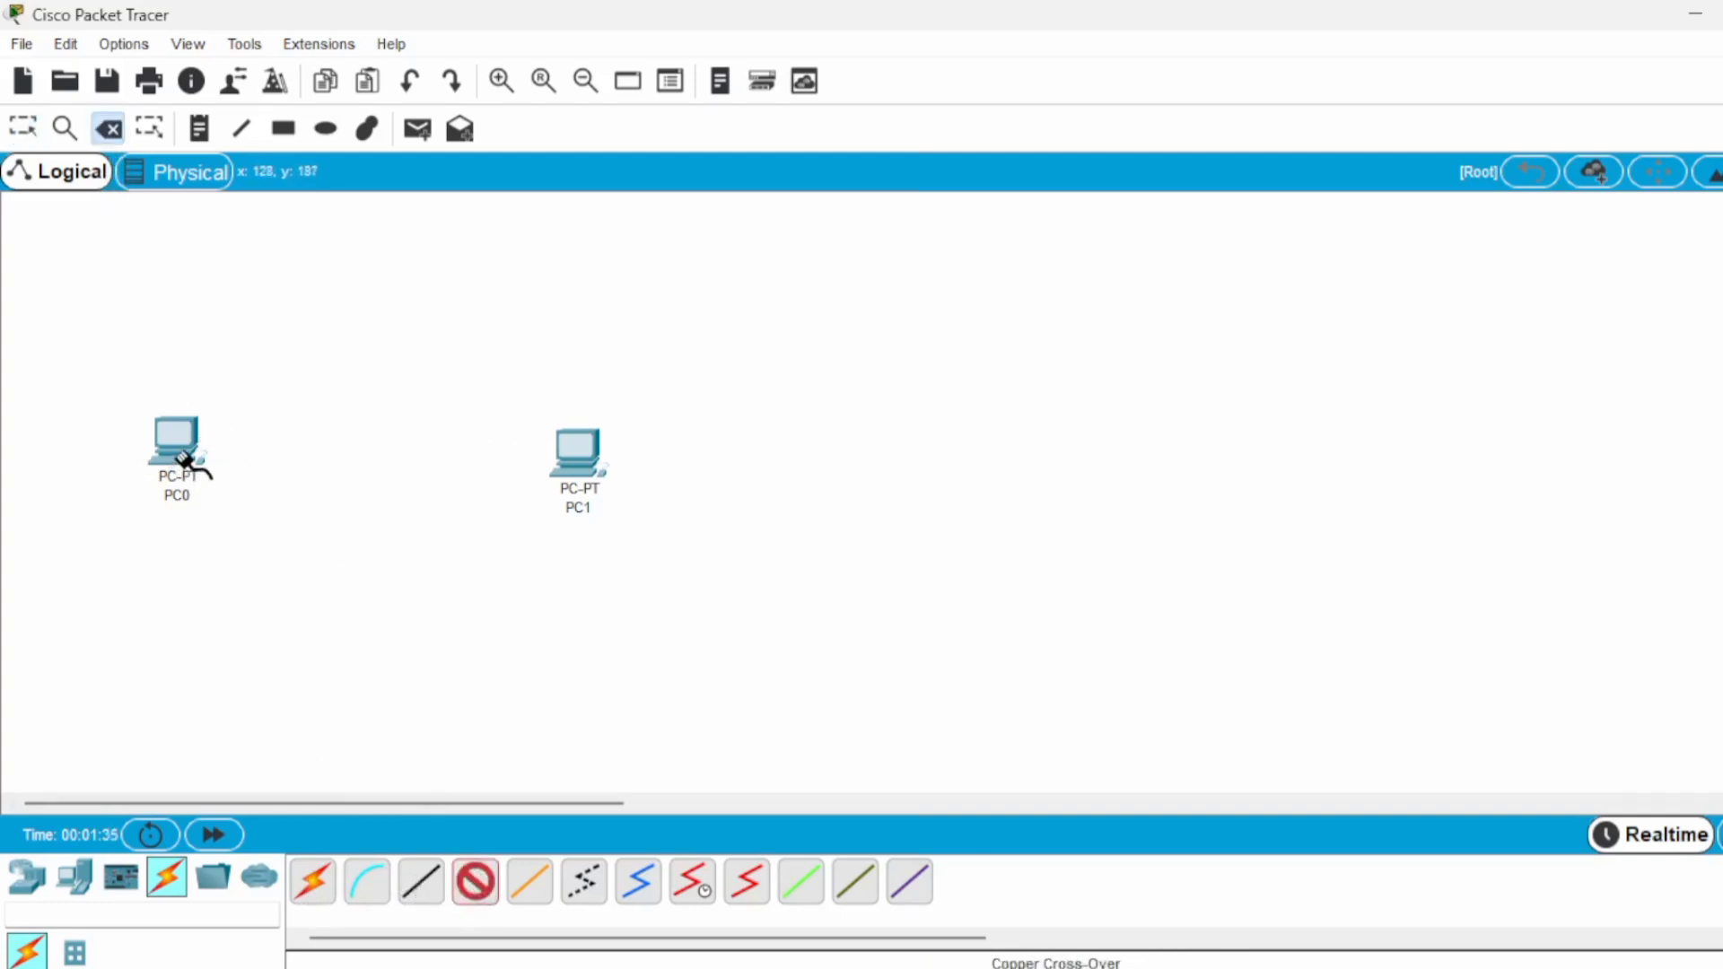
{"action": "left_click", "coordinate": [183, 459]}
{"action": "left_click", "coordinate": [244, 557]}
{"action": "left_click", "coordinate": [569, 444]}
{"action": "left_click", "coordinate": [632, 549]}
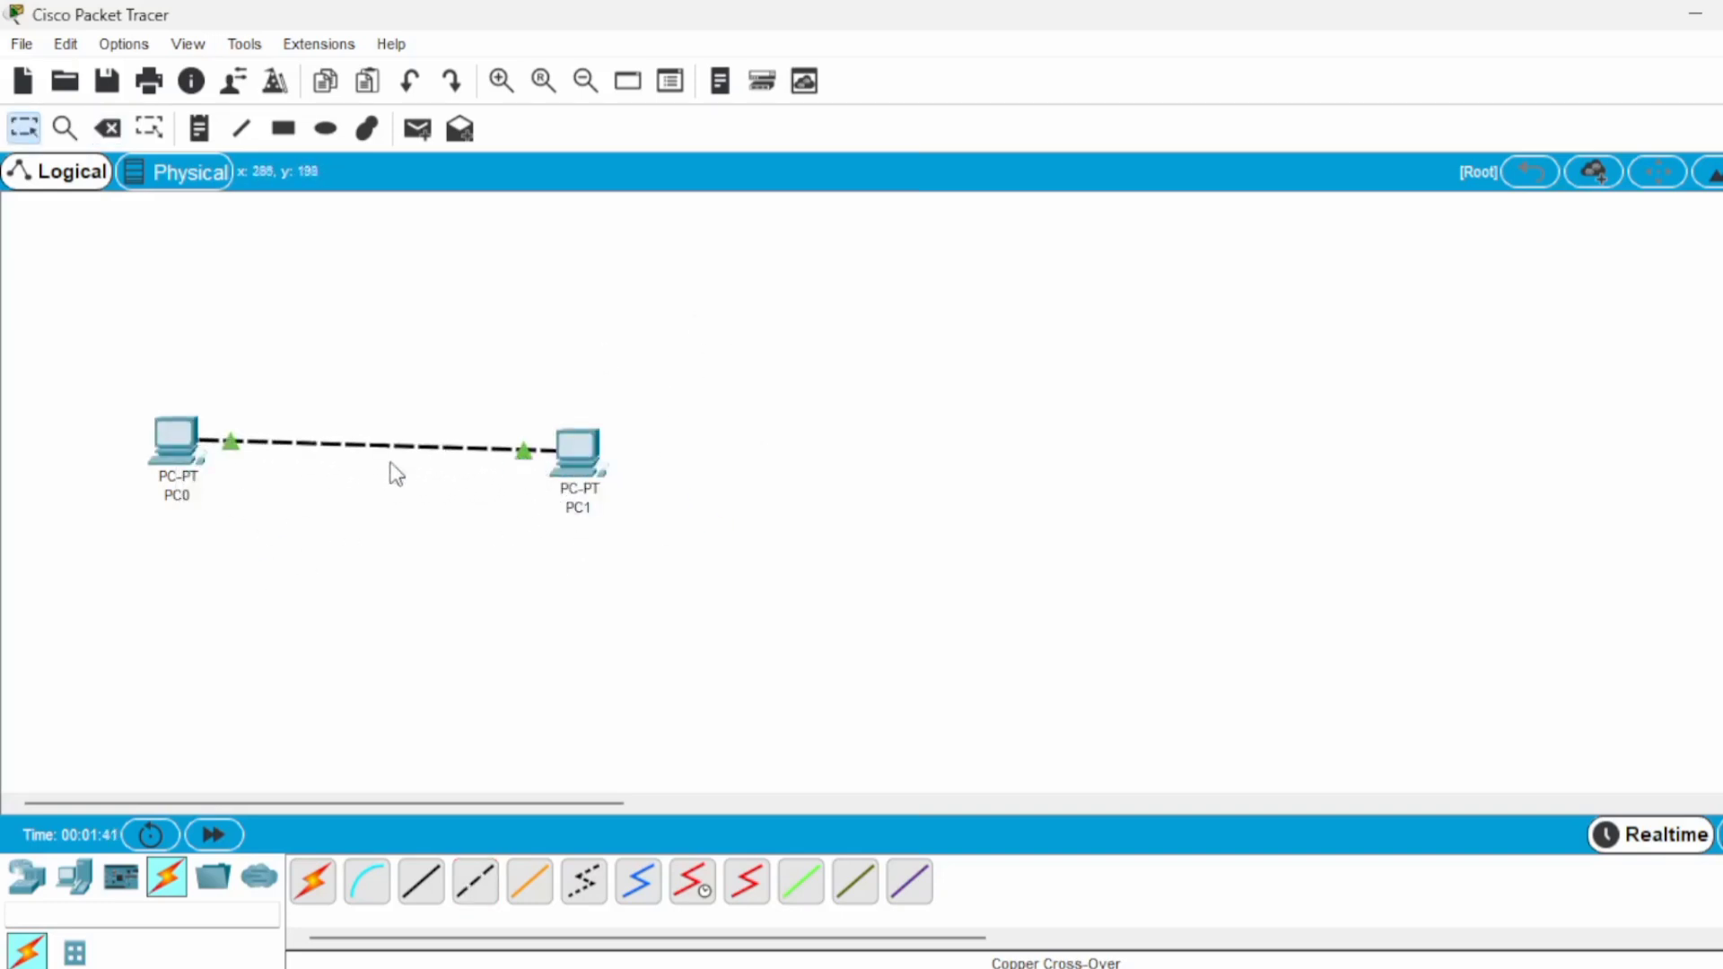
{"action": "mouse_move", "coordinate": [226, 447]}
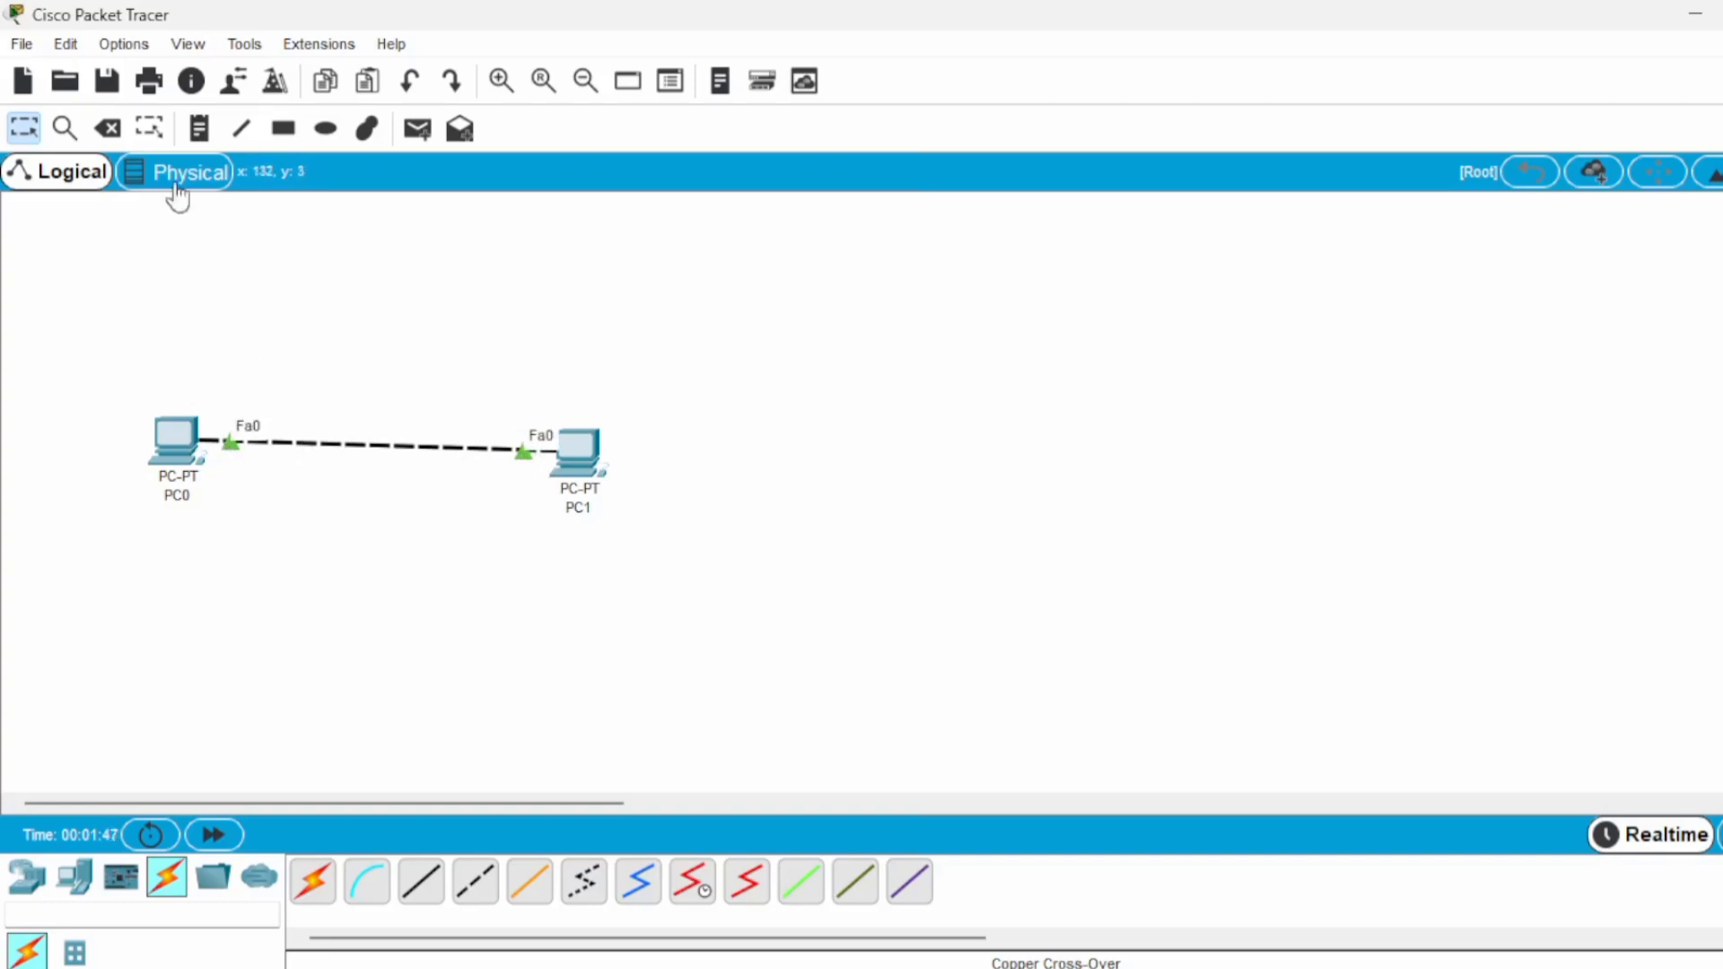
{"action": "left_click", "coordinate": [107, 131]}
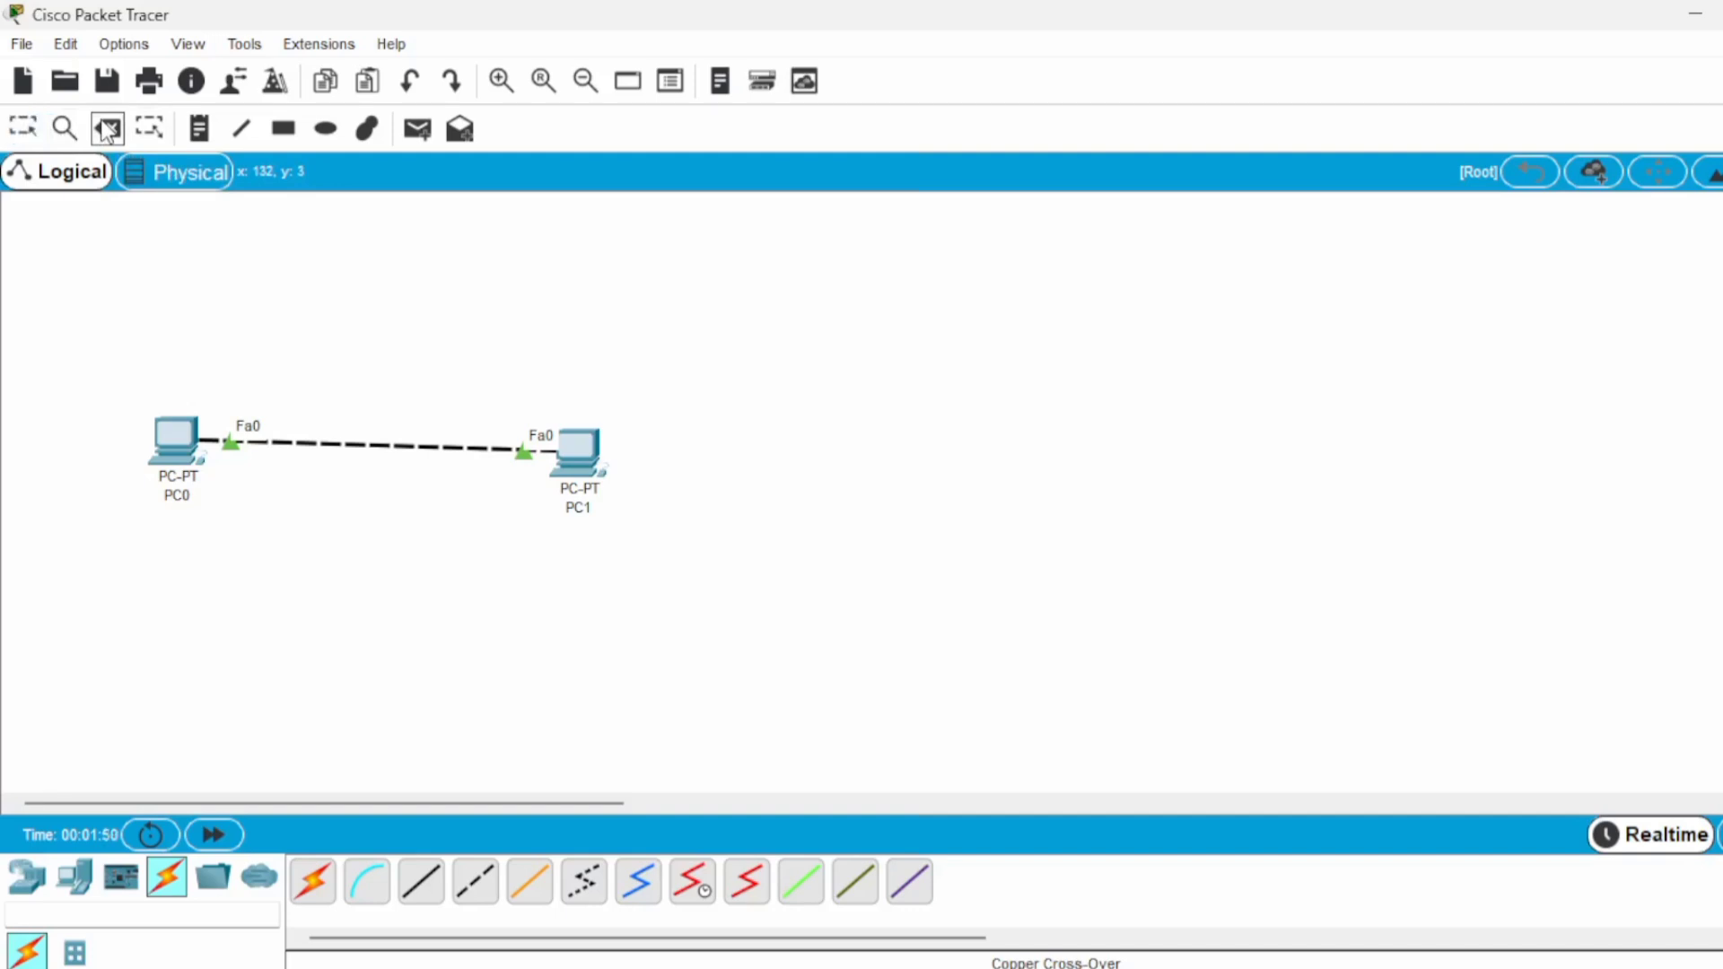
{"action": "left_click", "coordinate": [334, 446]}
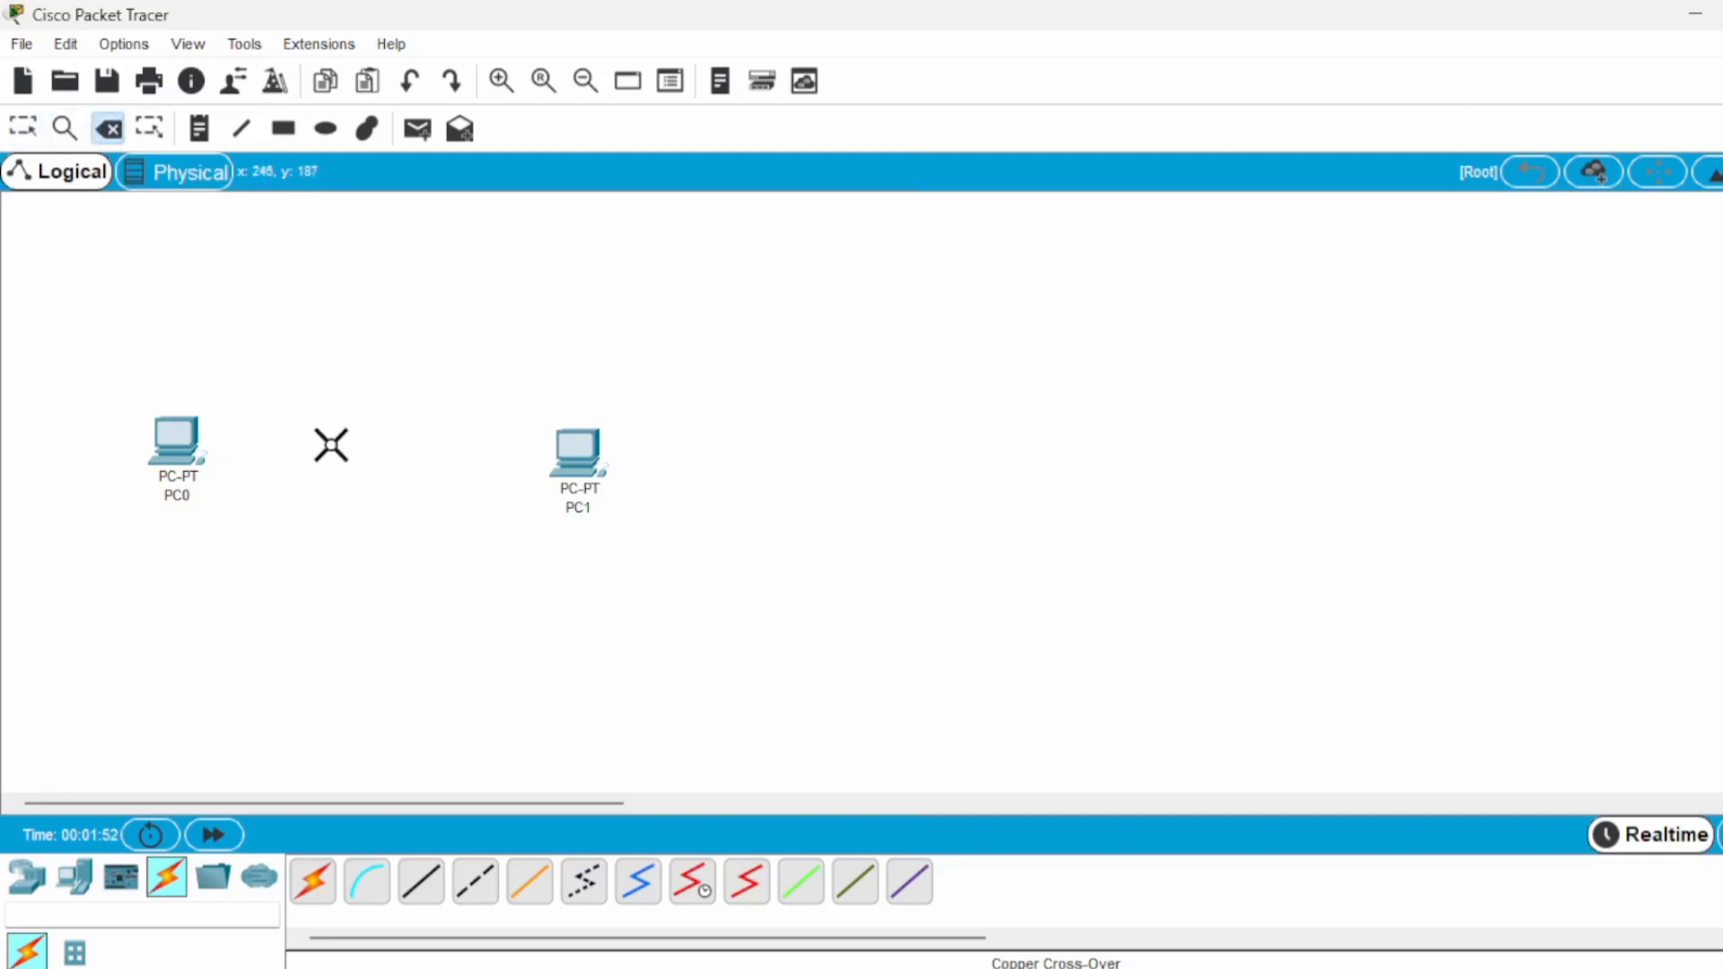
{"action": "left_click", "coordinate": [23, 127]}
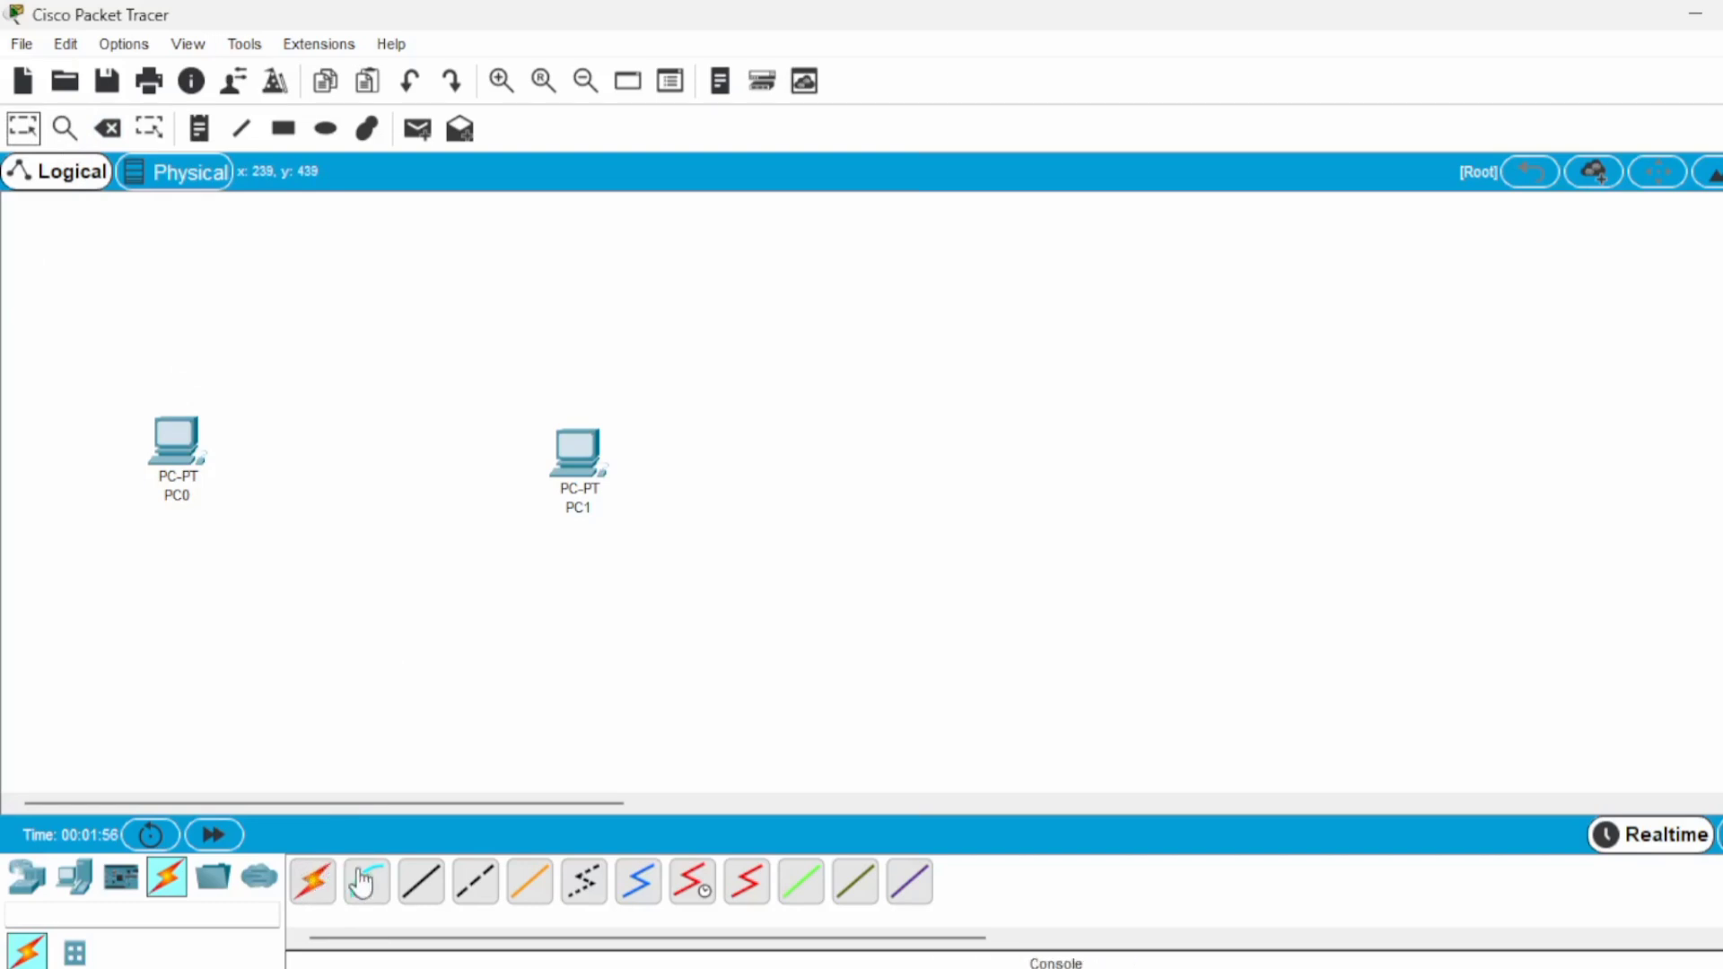
Step: Try a Copper Straight-Through cable between the FastEthernet0 ports of PC0 and PC1, and delete it again
{"action": "left_click", "coordinate": [420, 884]}
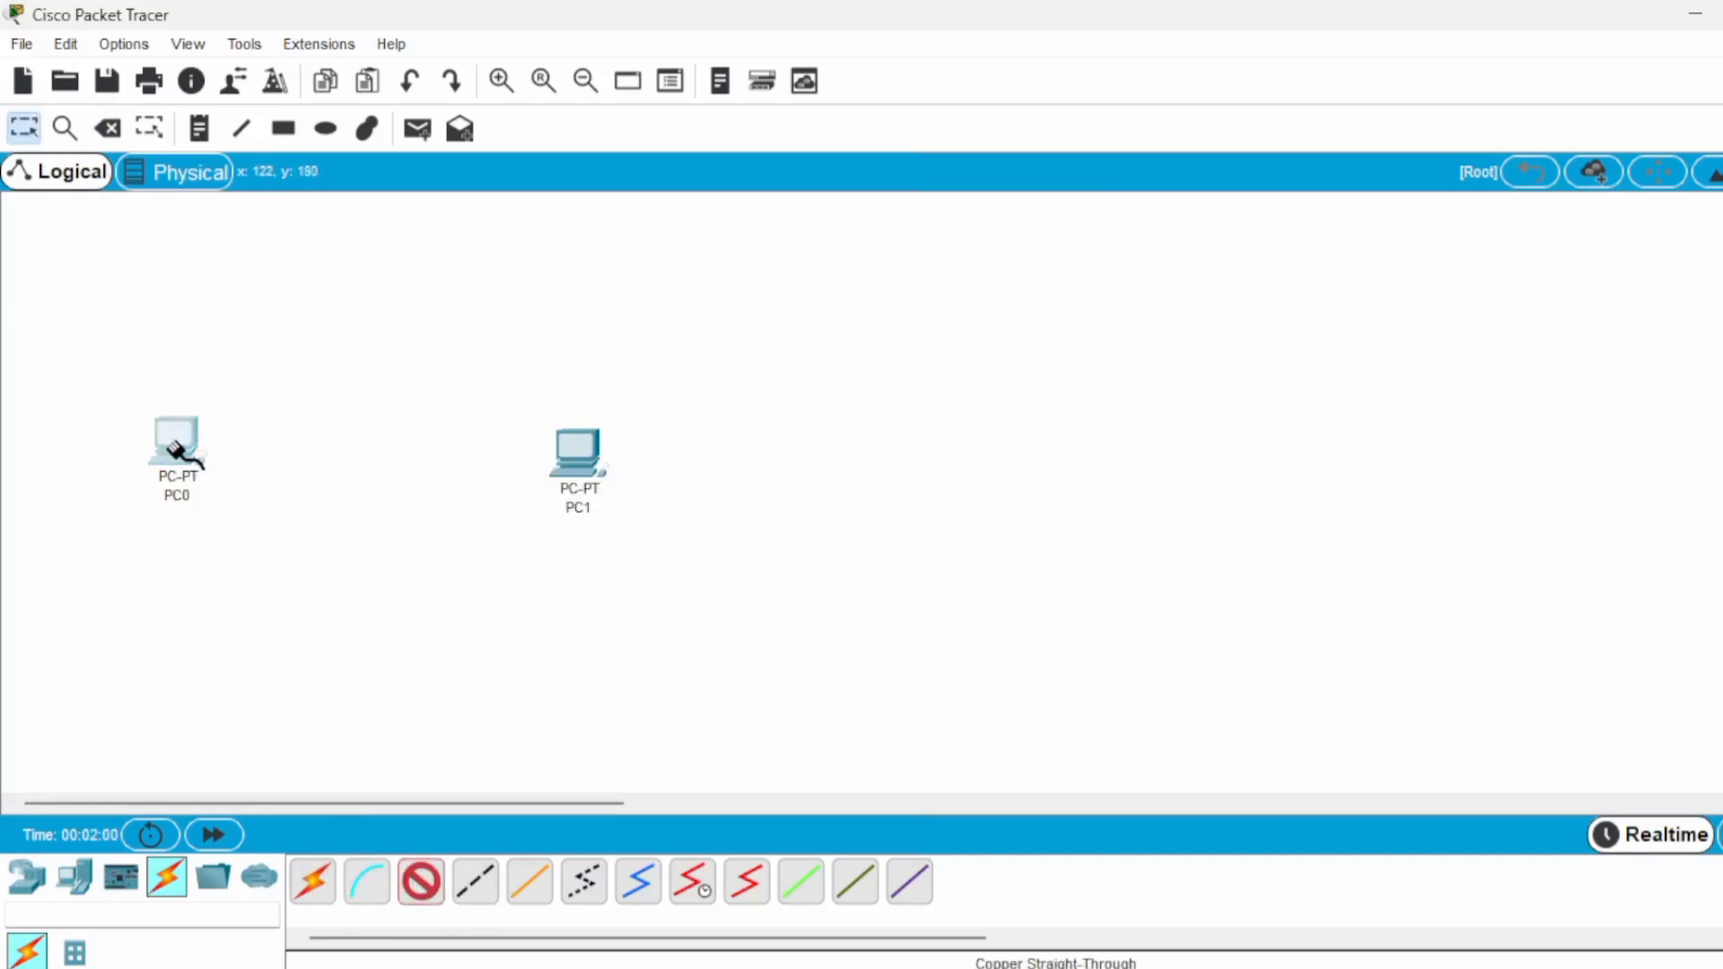
{"action": "left_click", "coordinate": [173, 446]}
{"action": "left_click", "coordinate": [278, 547]}
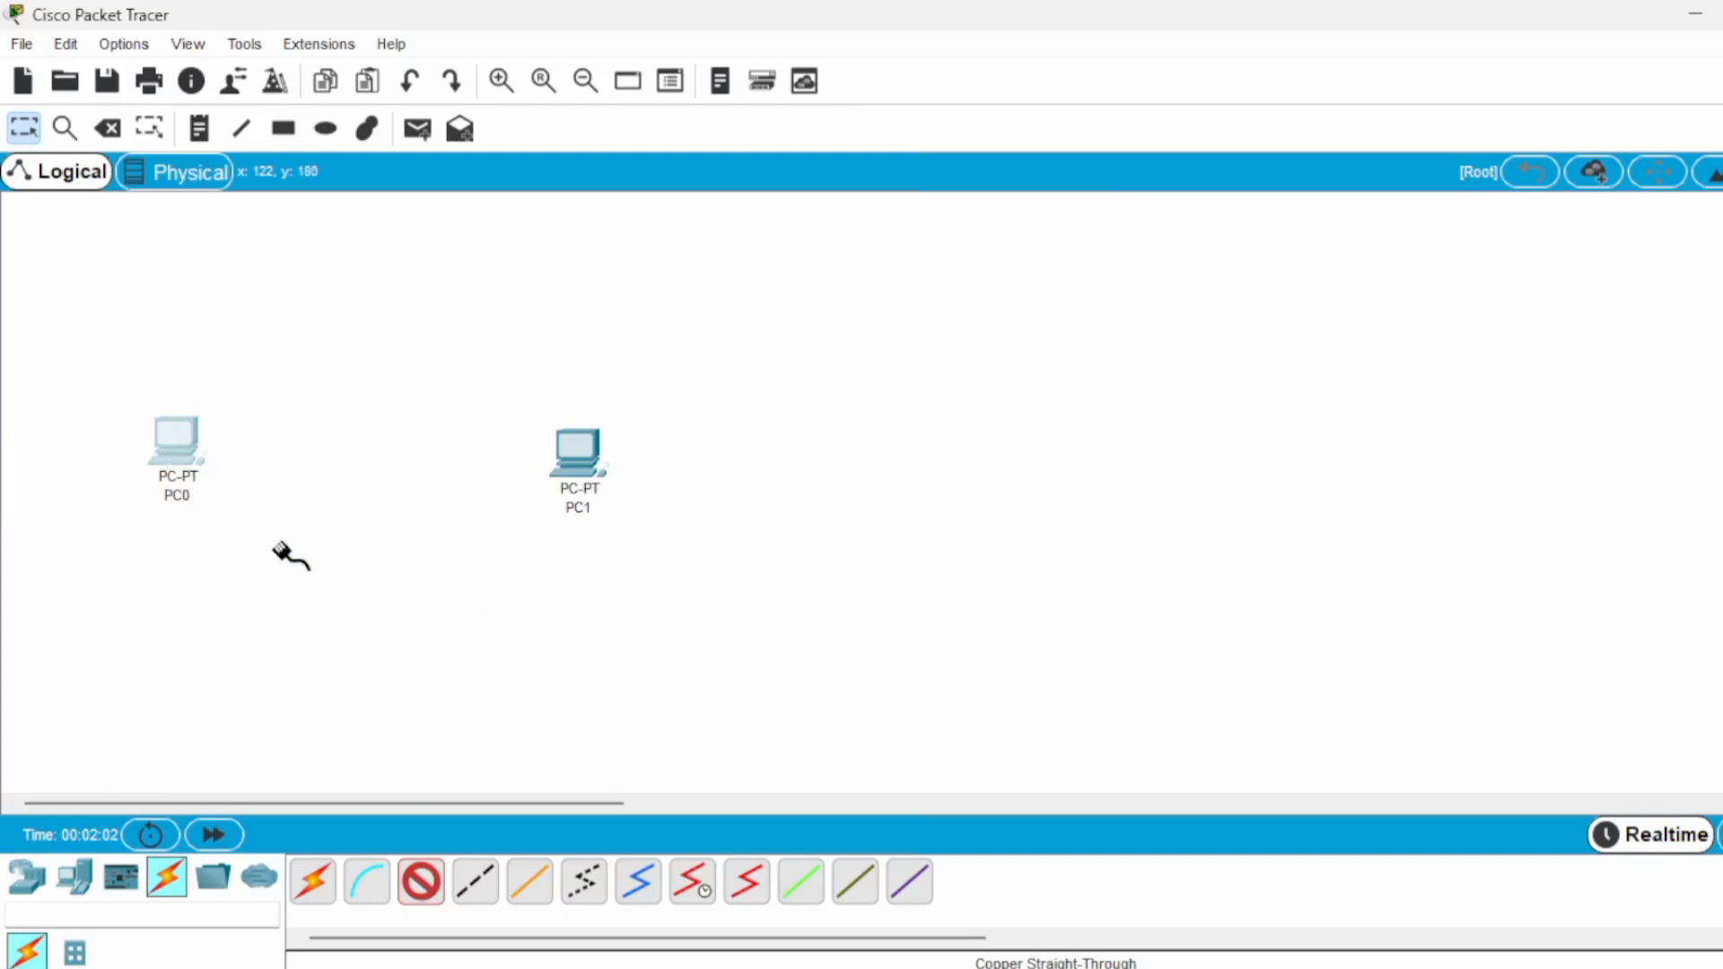
{"action": "left_click", "coordinate": [576, 448]}
{"action": "left_click", "coordinate": [605, 546]}
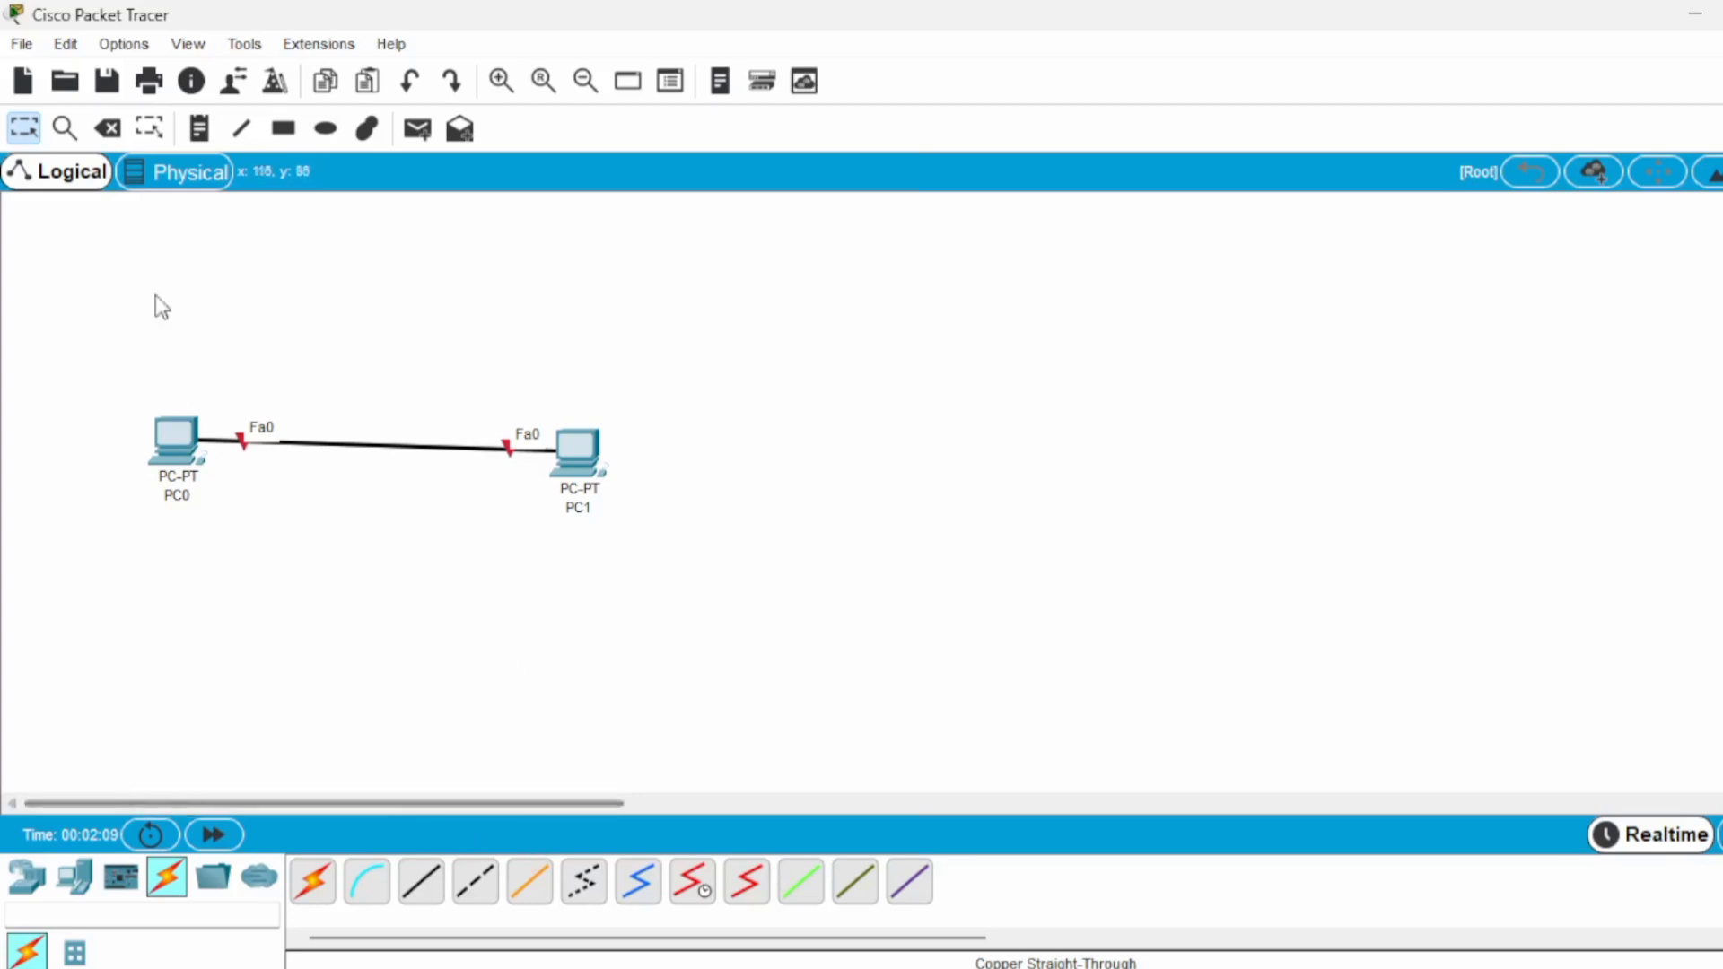
{"action": "left_click", "coordinate": [108, 128]}
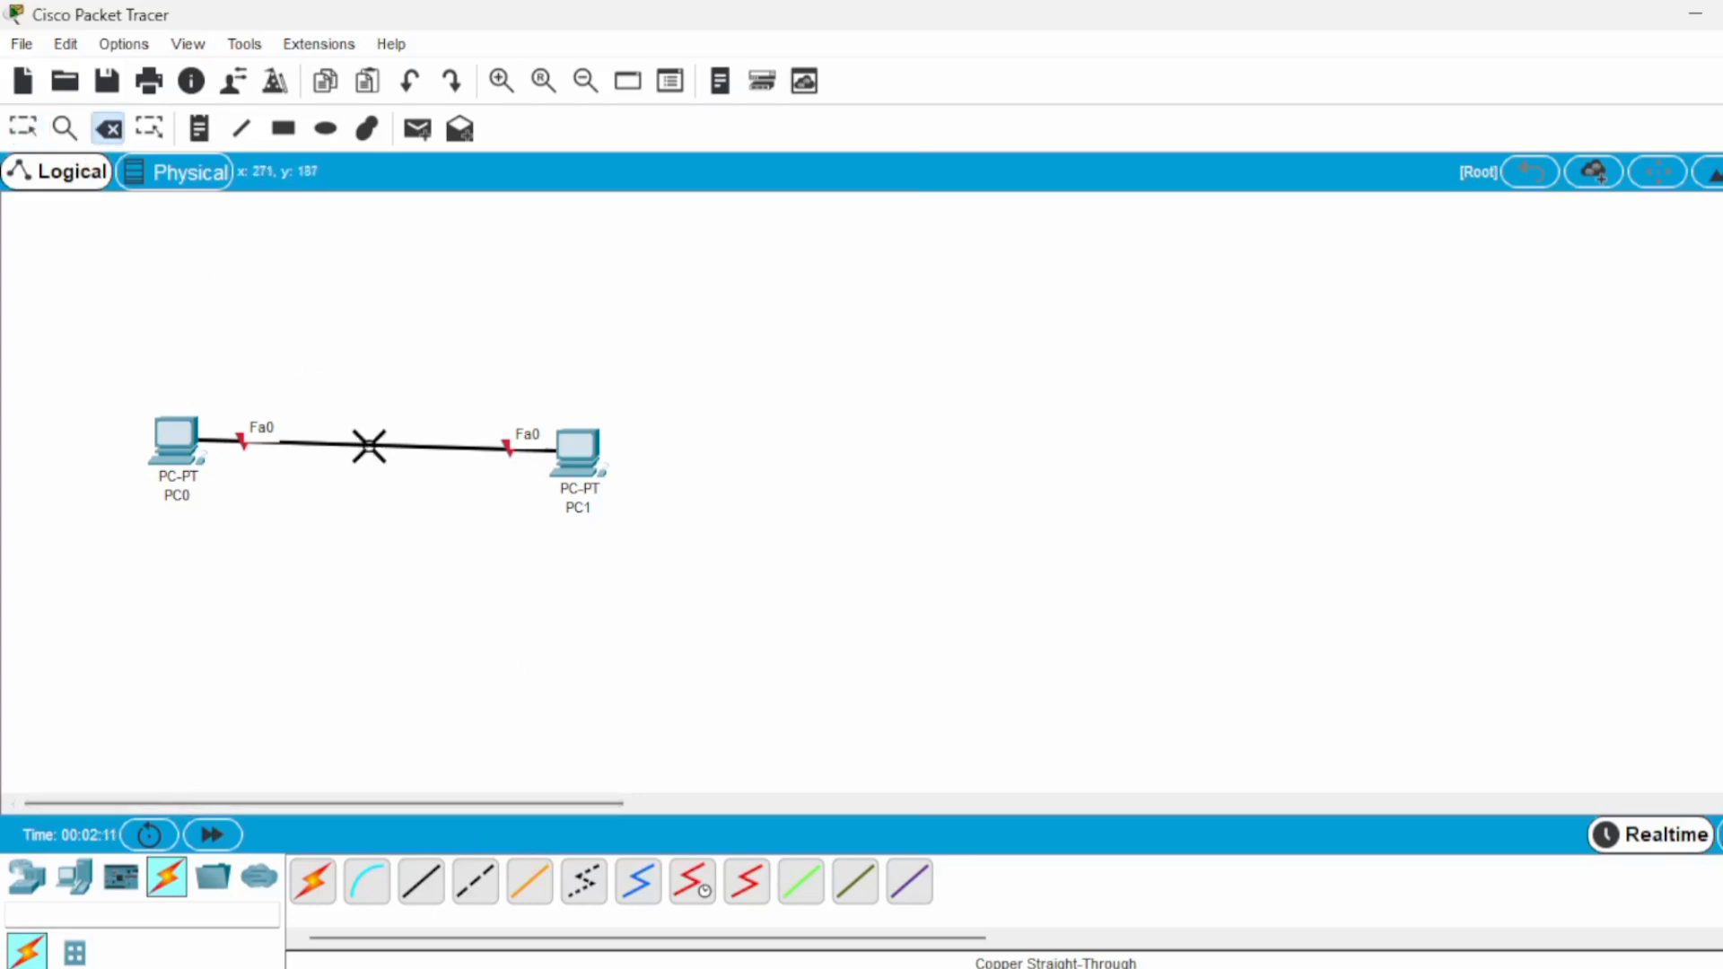
{"action": "left_click", "coordinate": [369, 445]}
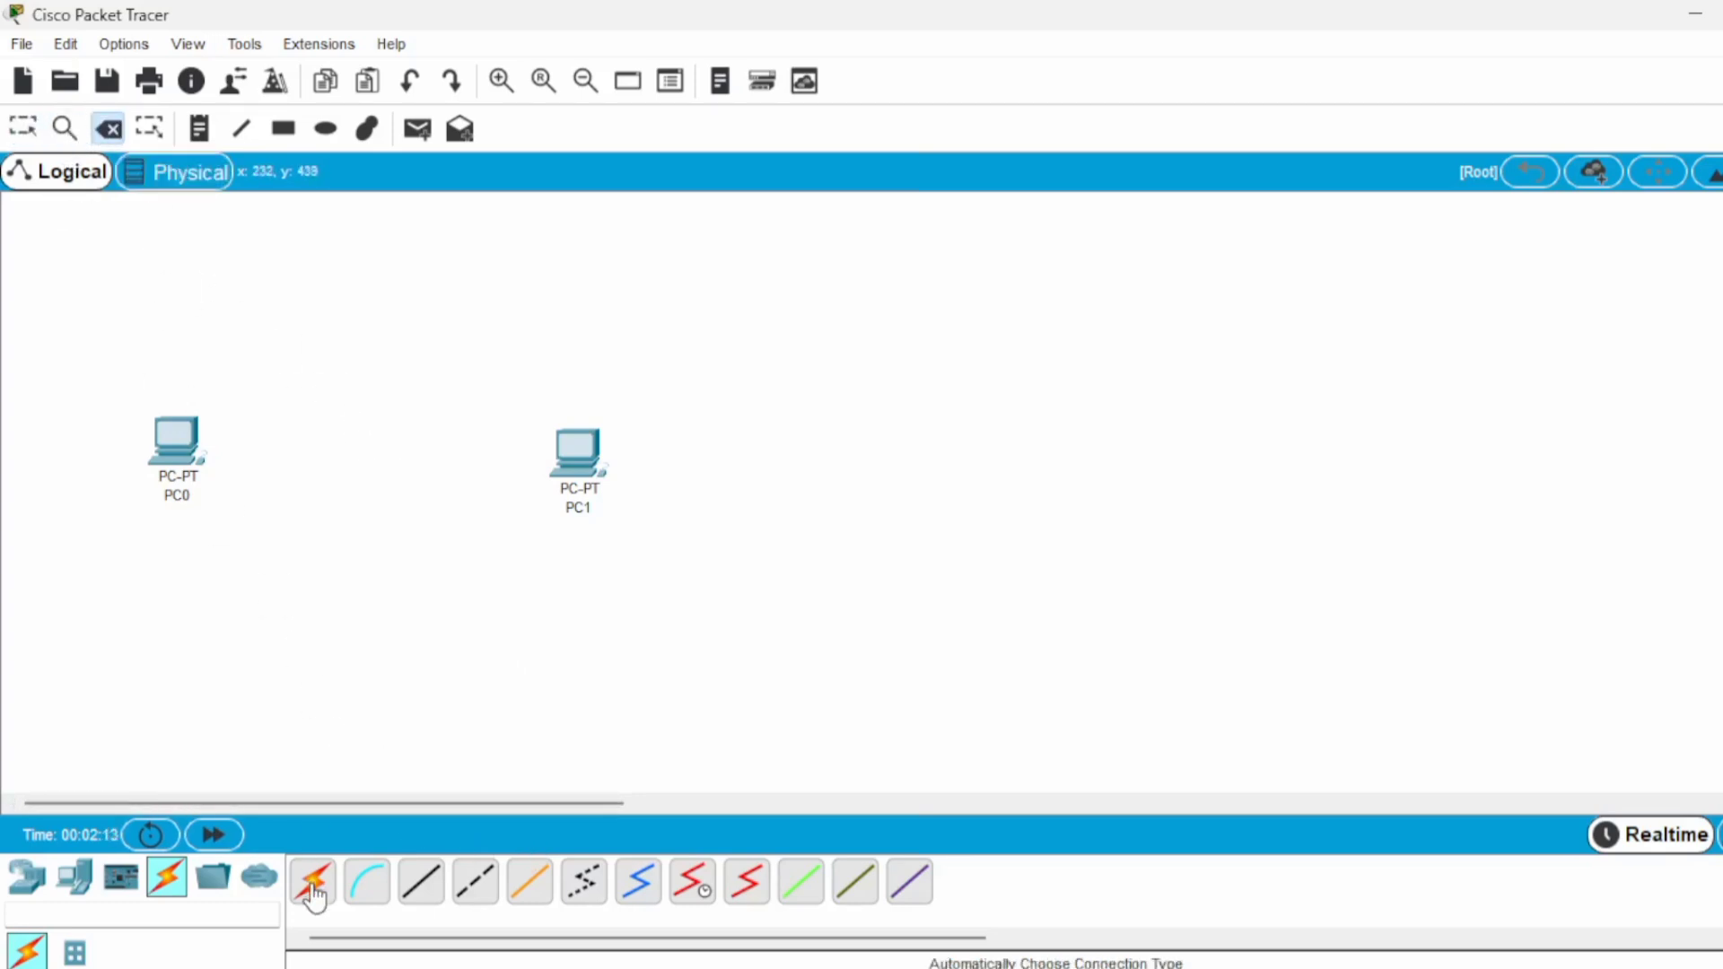
Step: Connect PC0 to PC1 using the automatically chosen connection type, and return to the selection tool
{"action": "left_click", "coordinate": [314, 884]}
{"action": "left_click", "coordinate": [174, 447]}
{"action": "left_click", "coordinate": [569, 454]}
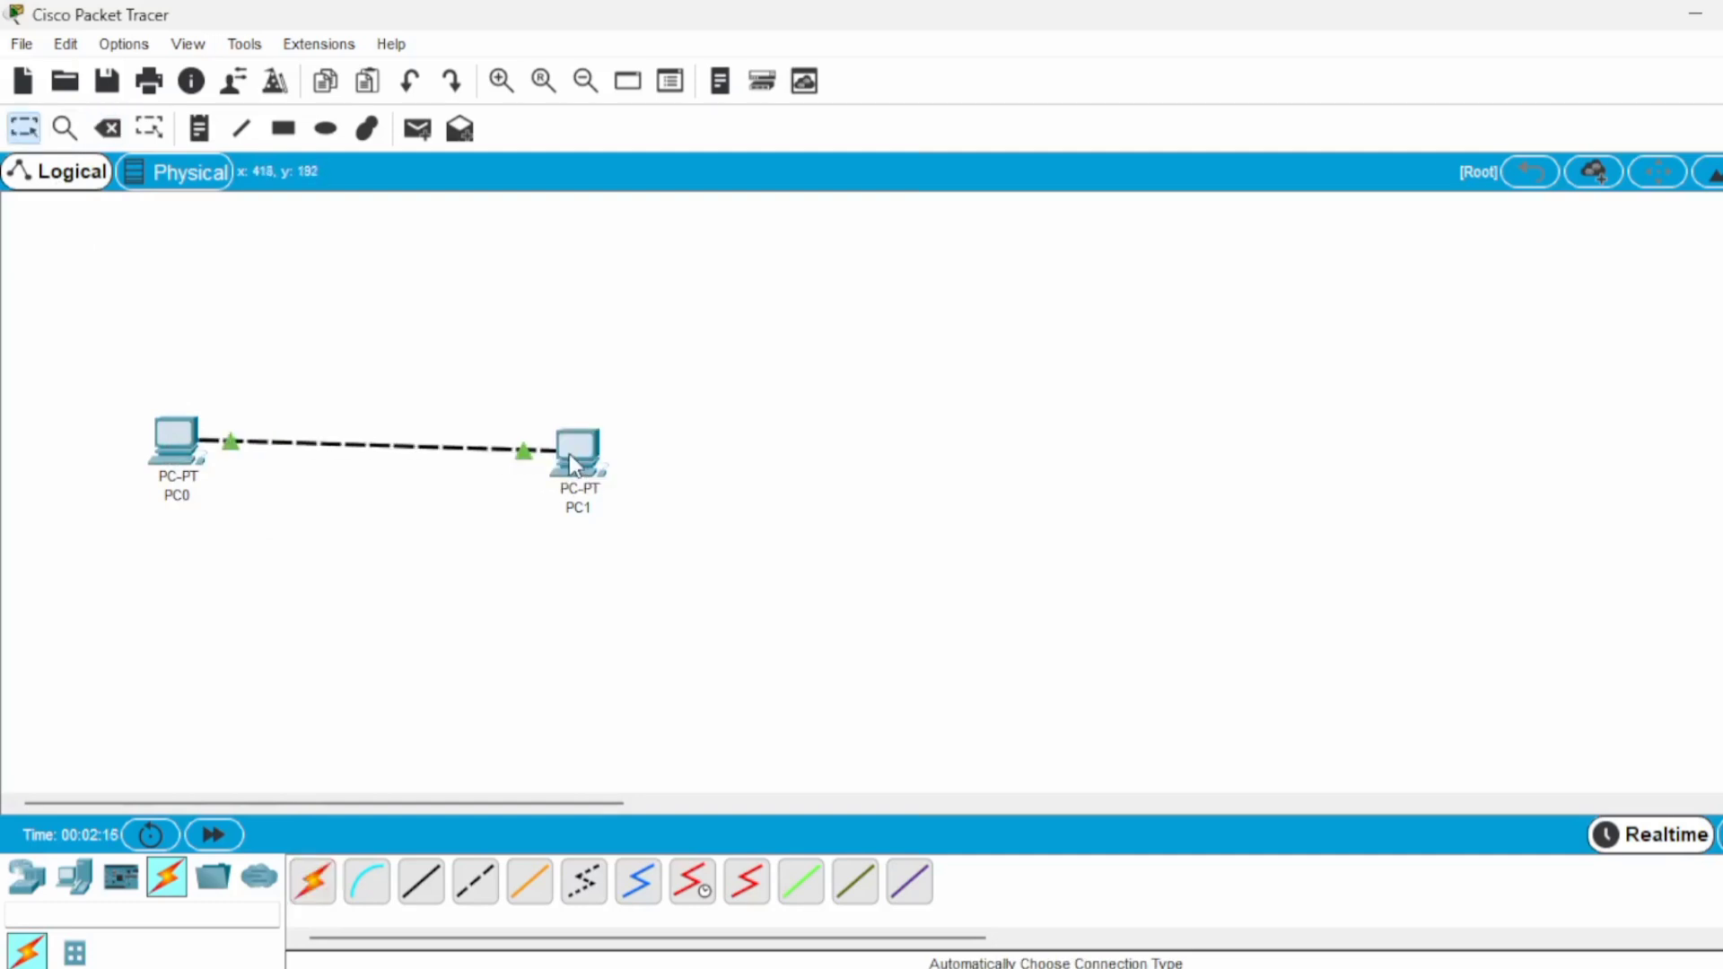
{"action": "left_click", "coordinate": [19, 136]}
Step: Give PC0 the static IP address 192.168.60.1 with subnet mask 255.255.255.0 and close its configuration window
{"action": "mouse_move", "coordinate": [184, 443]}
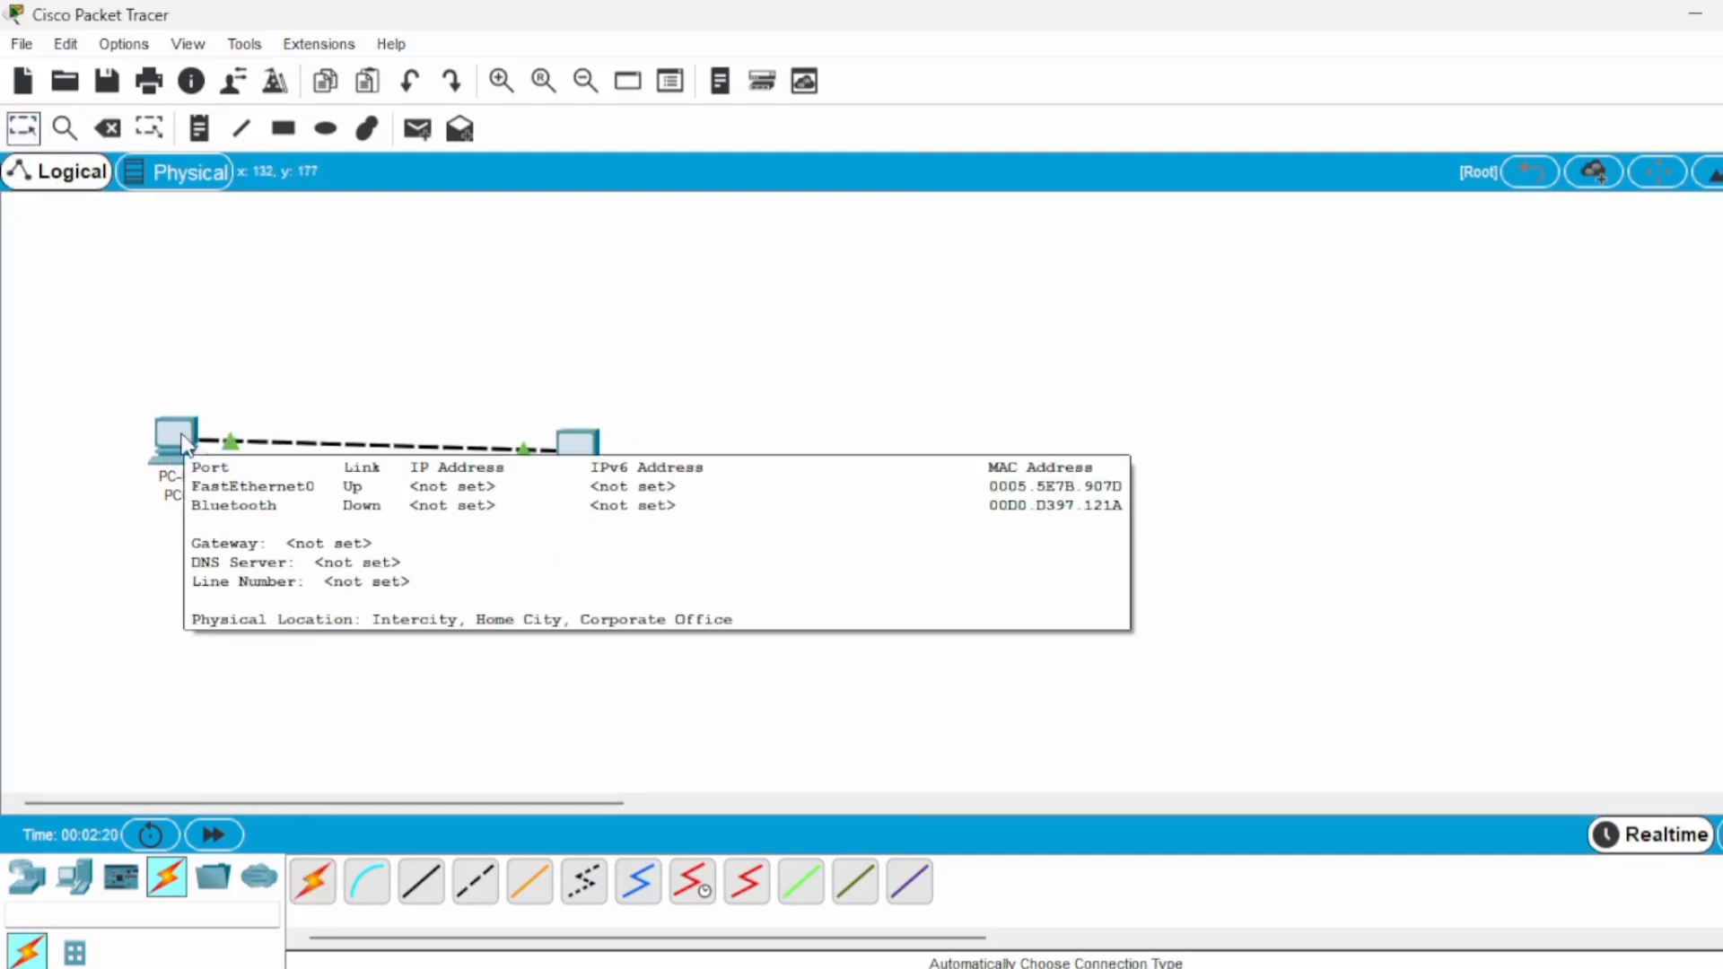
{"action": "left_click", "coordinate": [182, 437]}
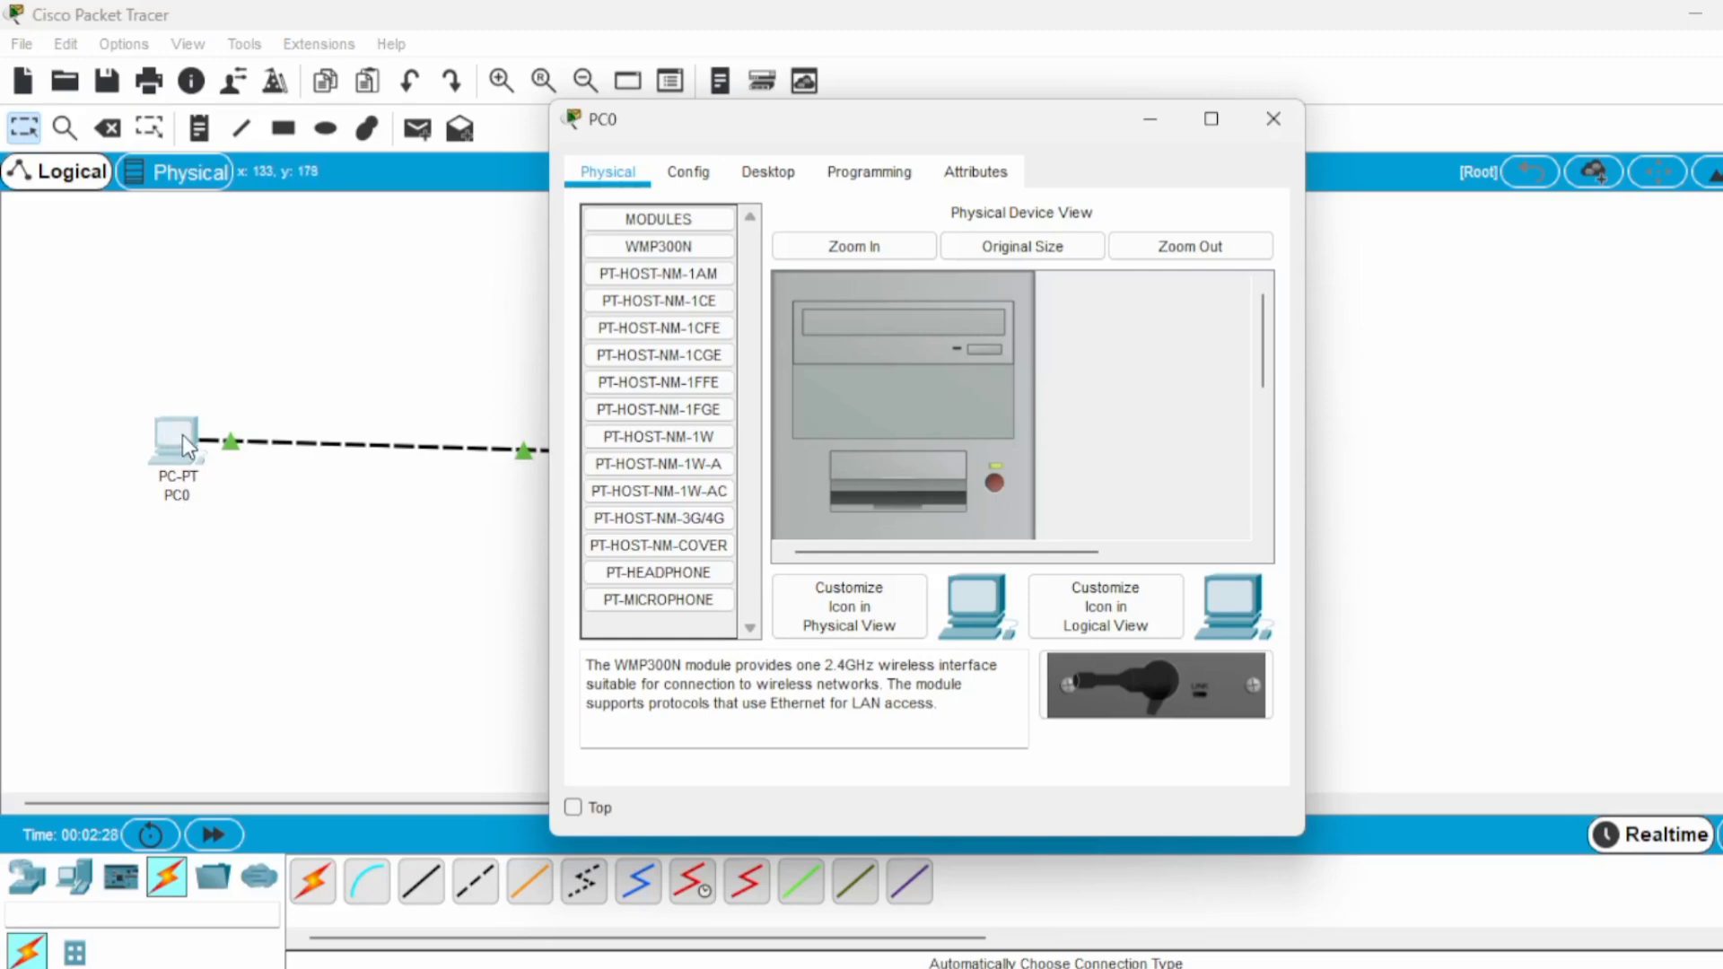
{"action": "left_click", "coordinate": [714, 176]}
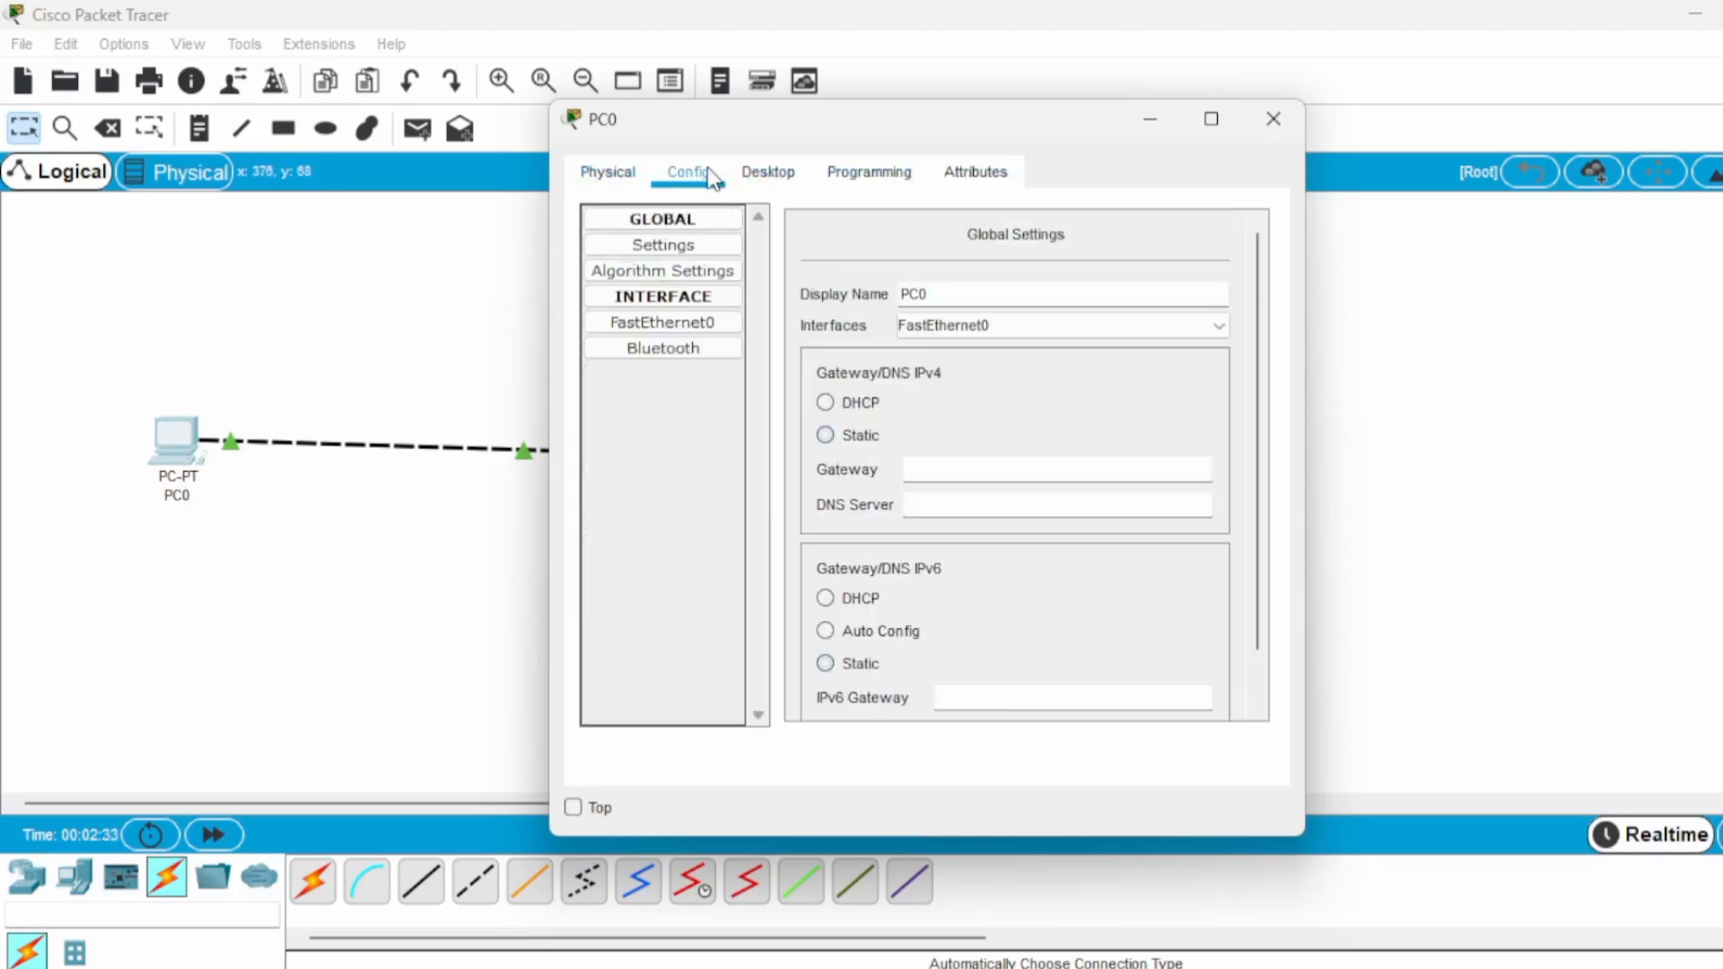
{"action": "left_click", "coordinate": [746, 175]}
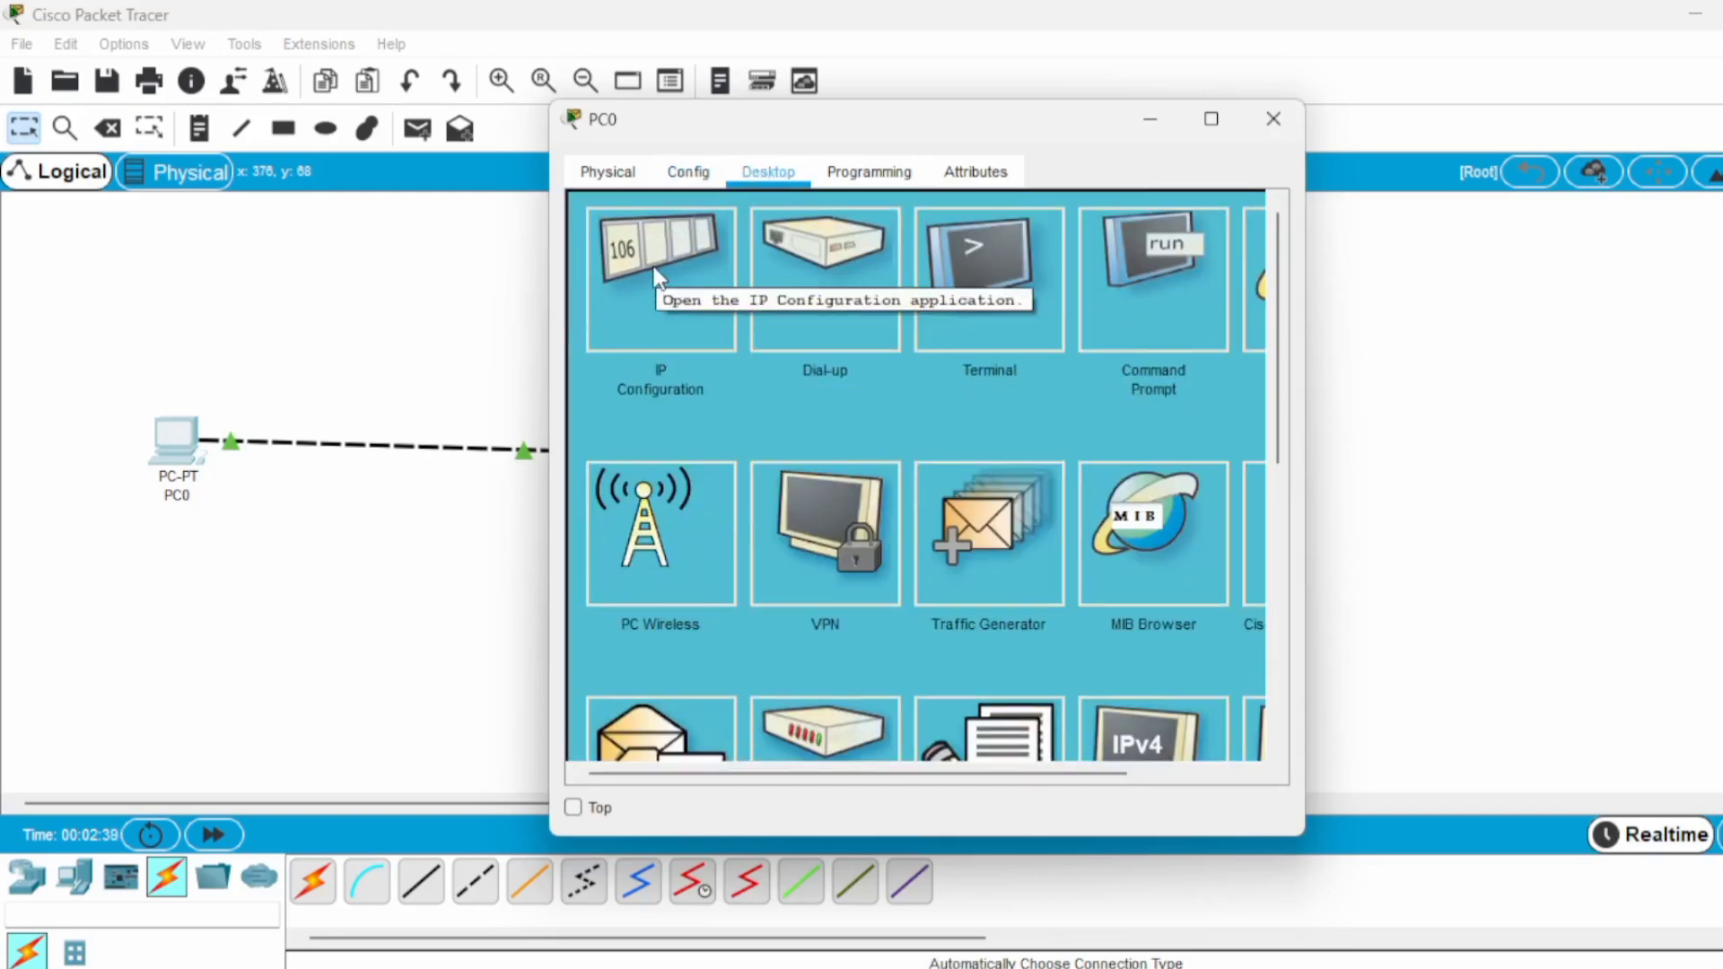
{"action": "left_click", "coordinate": [656, 277]}
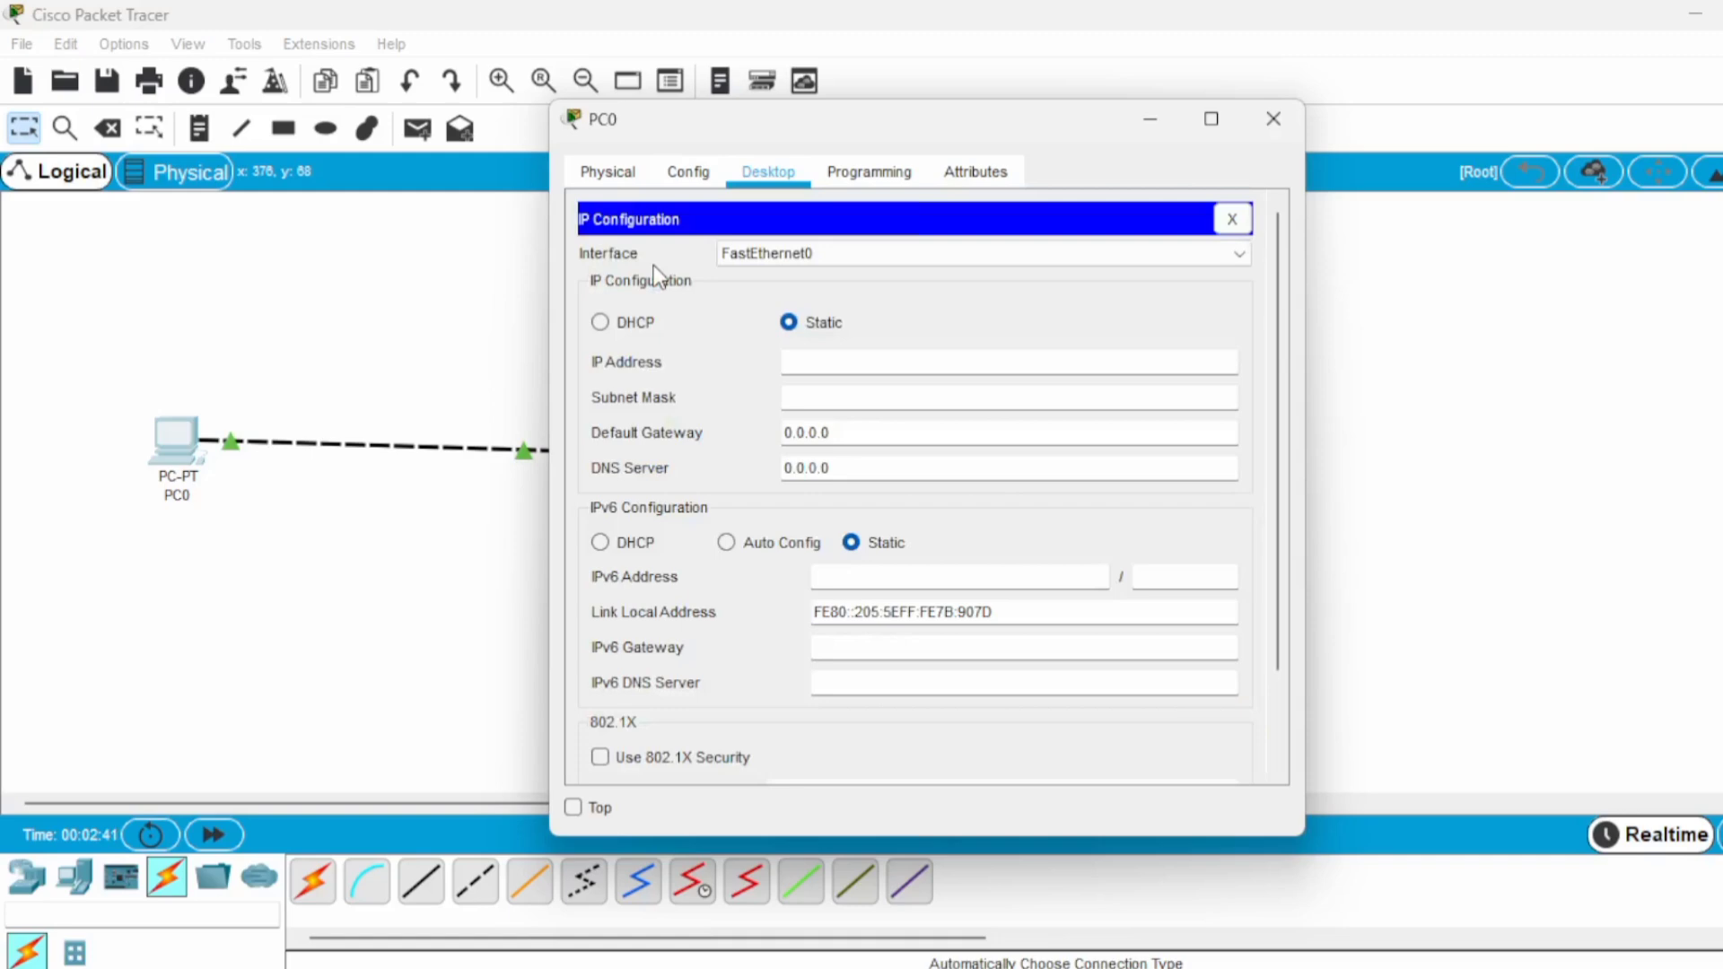
{"action": "left_click", "coordinate": [833, 360]}
{"action": "type", "text": "1"}
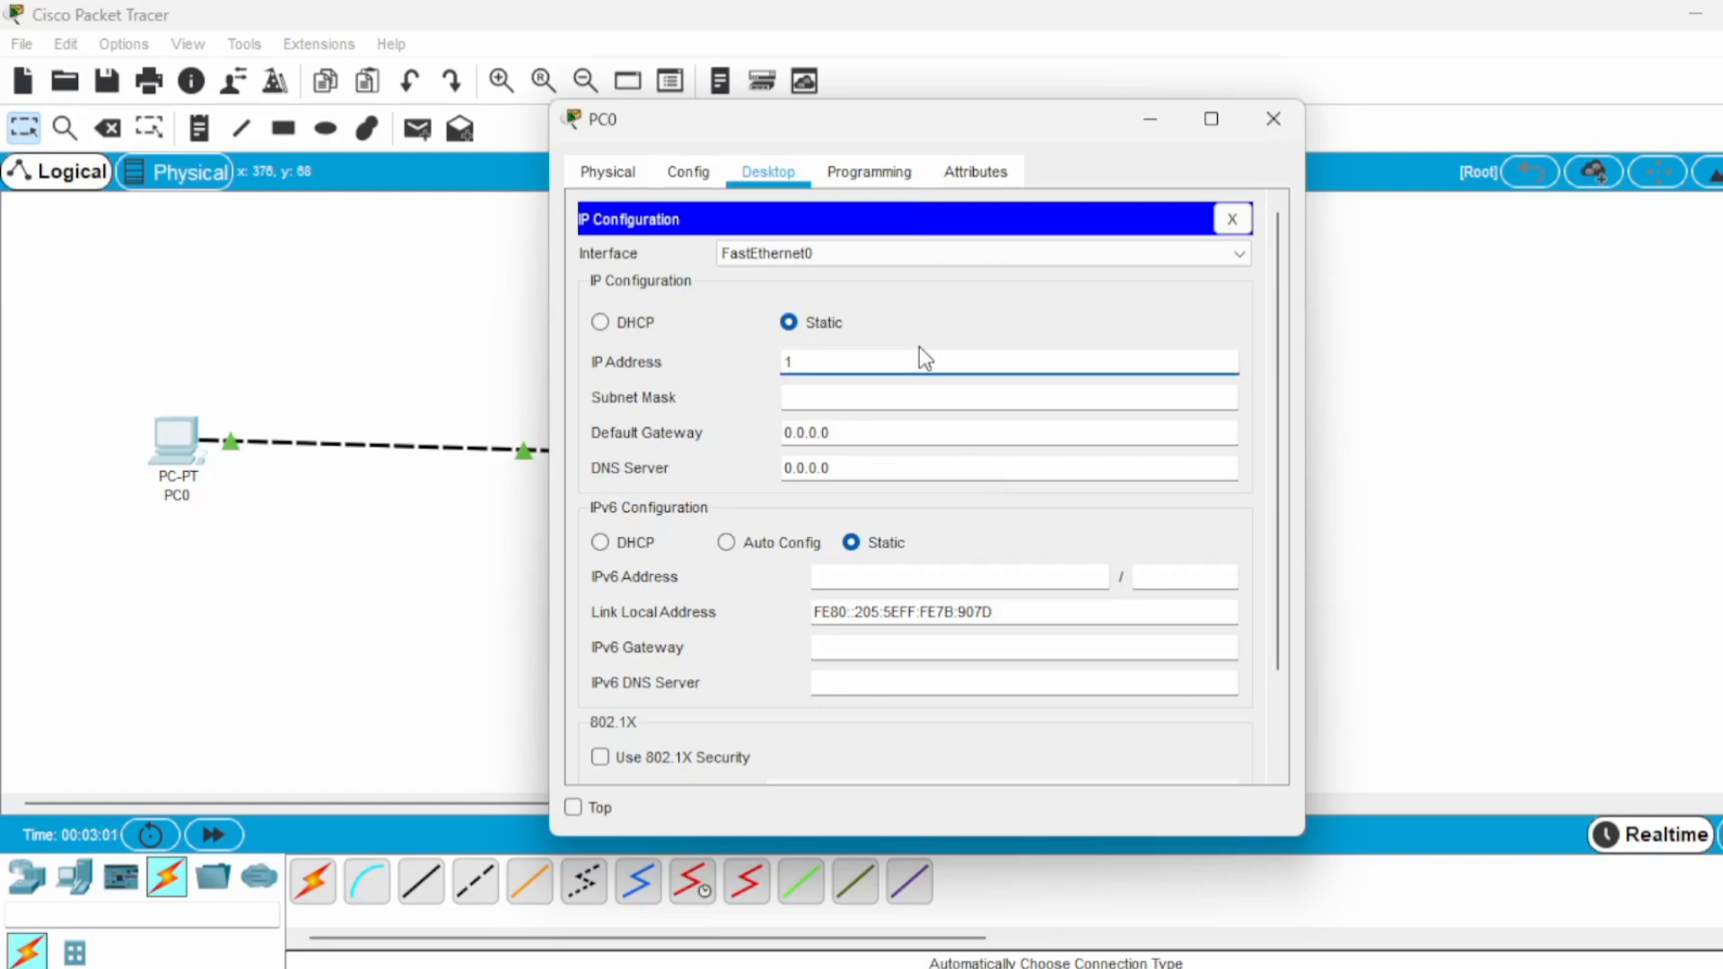
{"action": "type", "text": "92.168.6"}
{"action": "type", "text": "0.1"}
{"action": "left_click", "coordinate": [832, 397]}
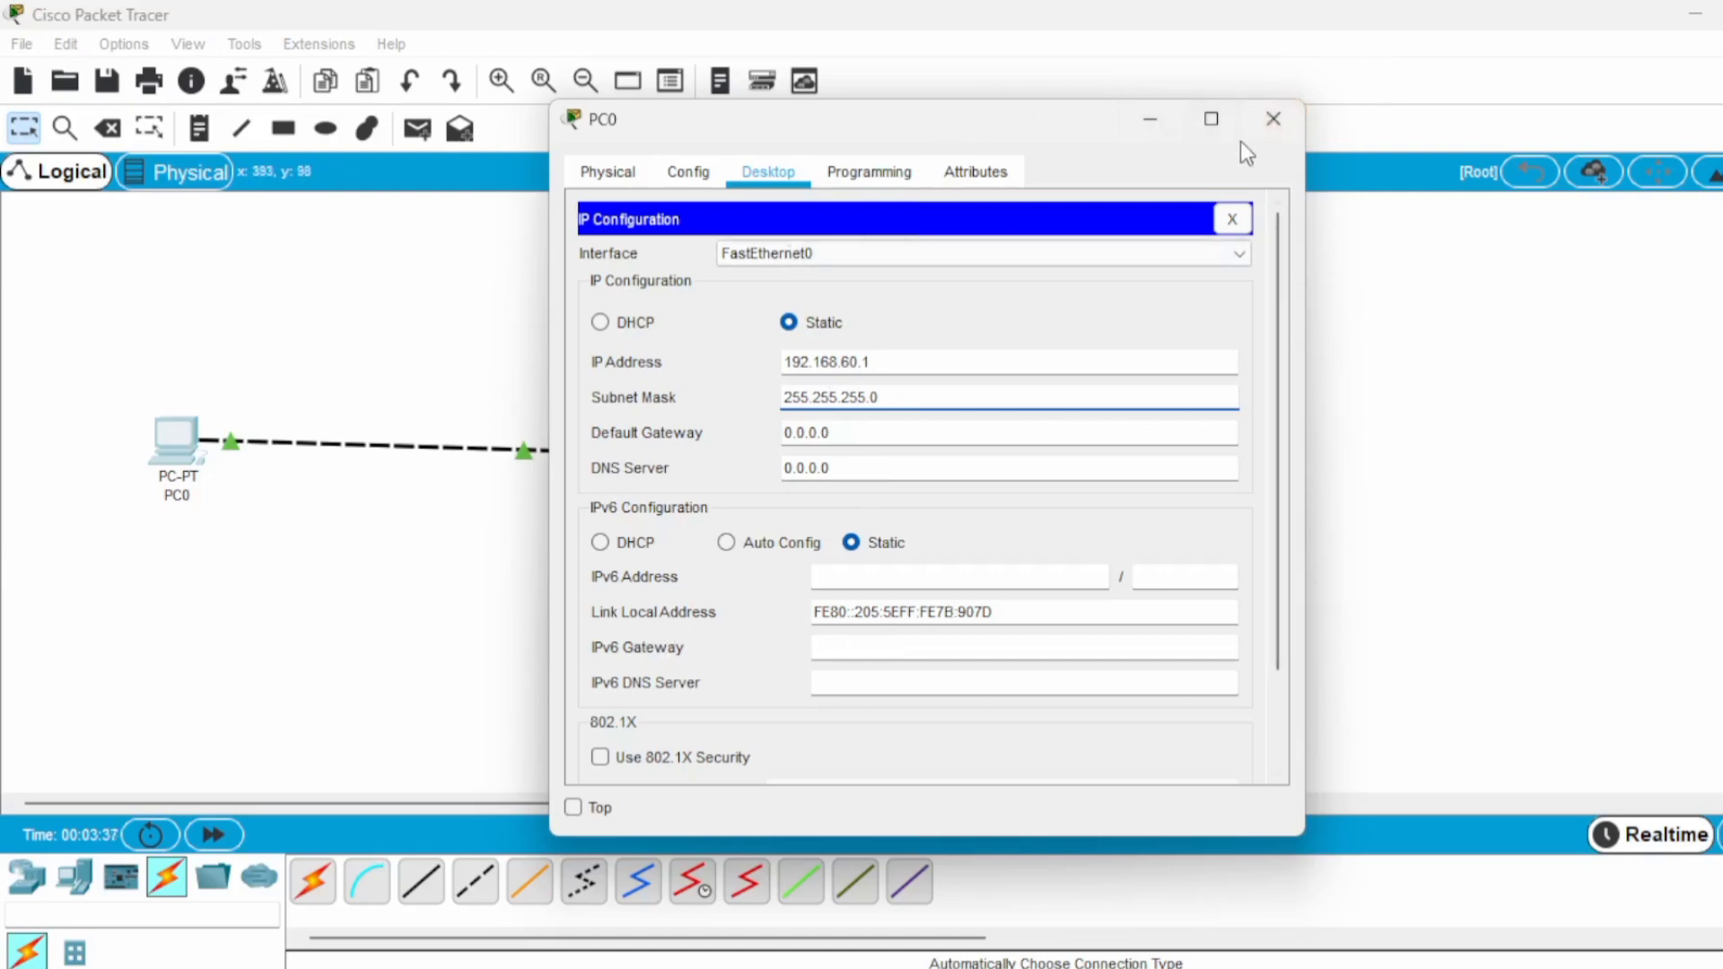
{"action": "left_click", "coordinate": [1273, 118]}
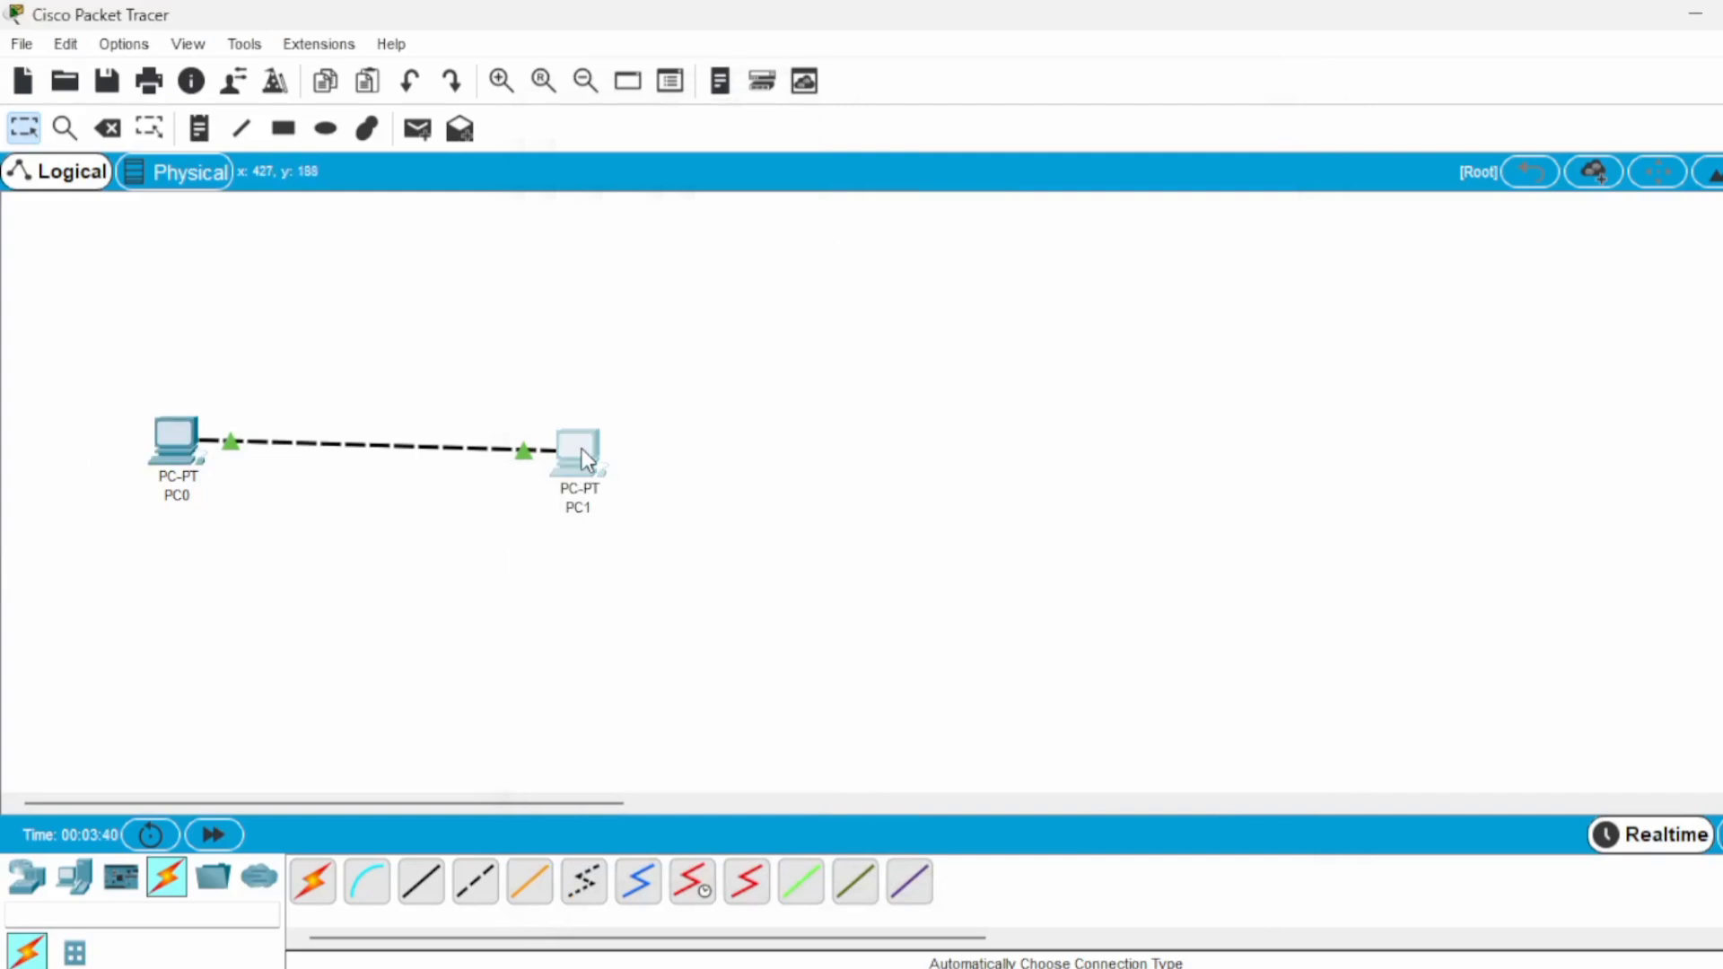
Step: Align PC1 level with PC0 and give it the static IP address 192.168.60.2 with subnet mask 255.255.255.0
{"action": "left_click_drag", "start_coordinate": [582, 449], "coordinate": [584, 435]}
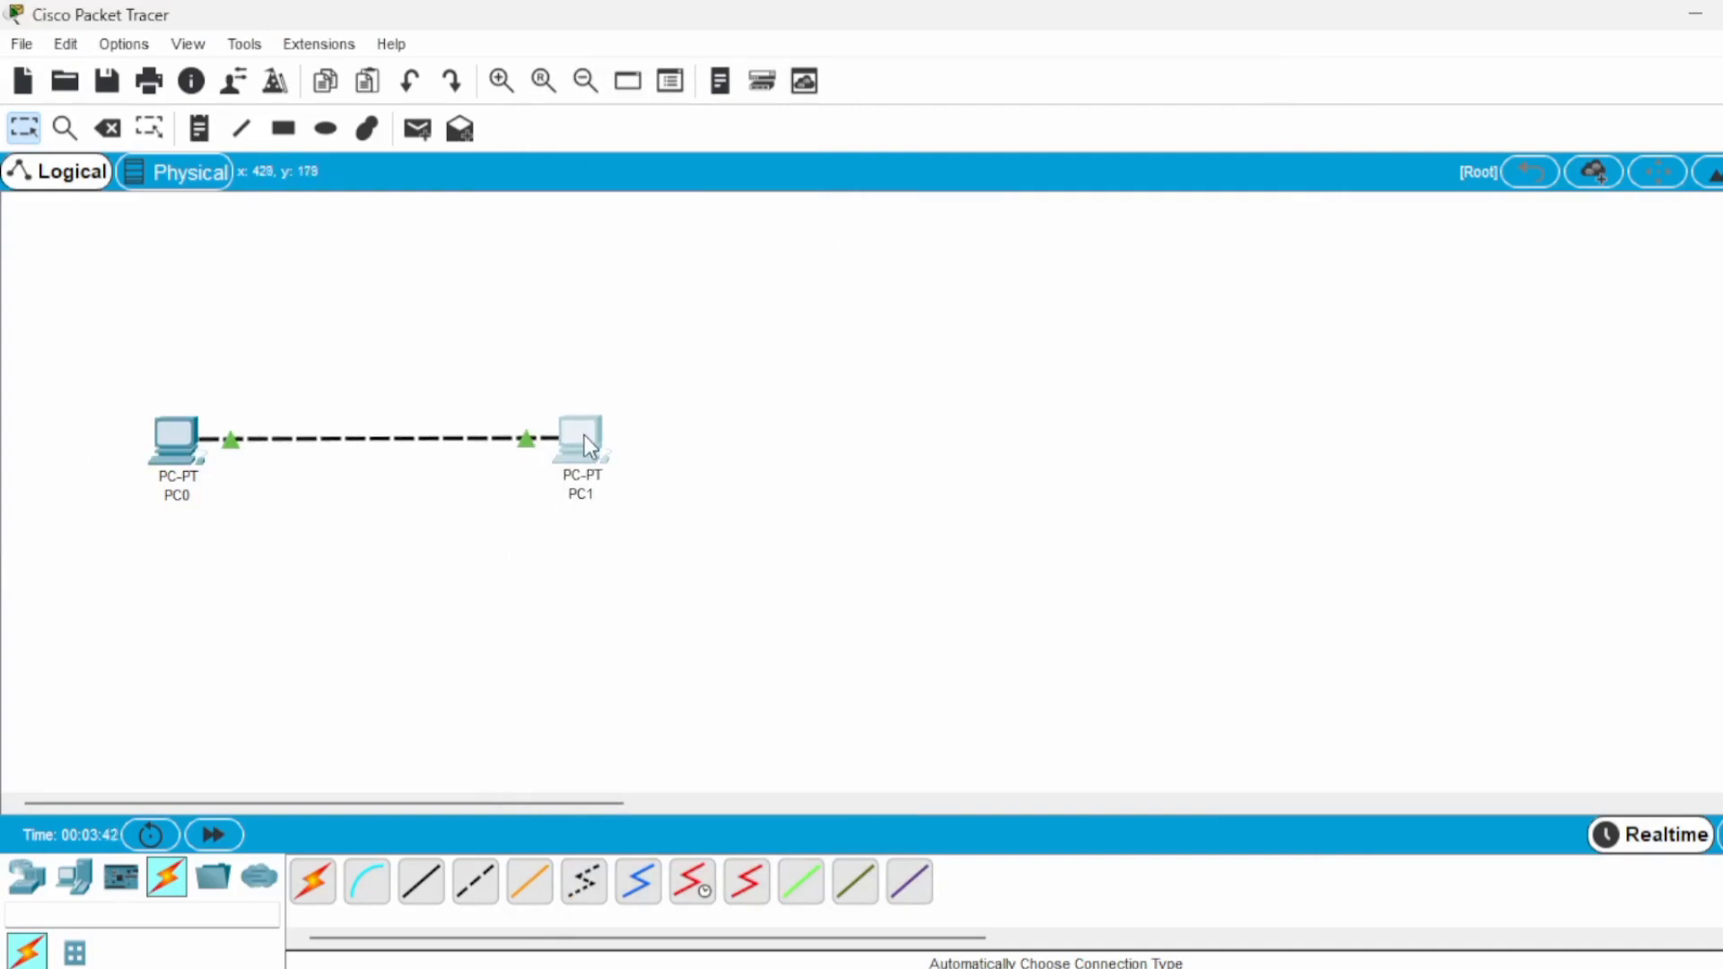
{"action": "left_click", "coordinate": [584, 434]}
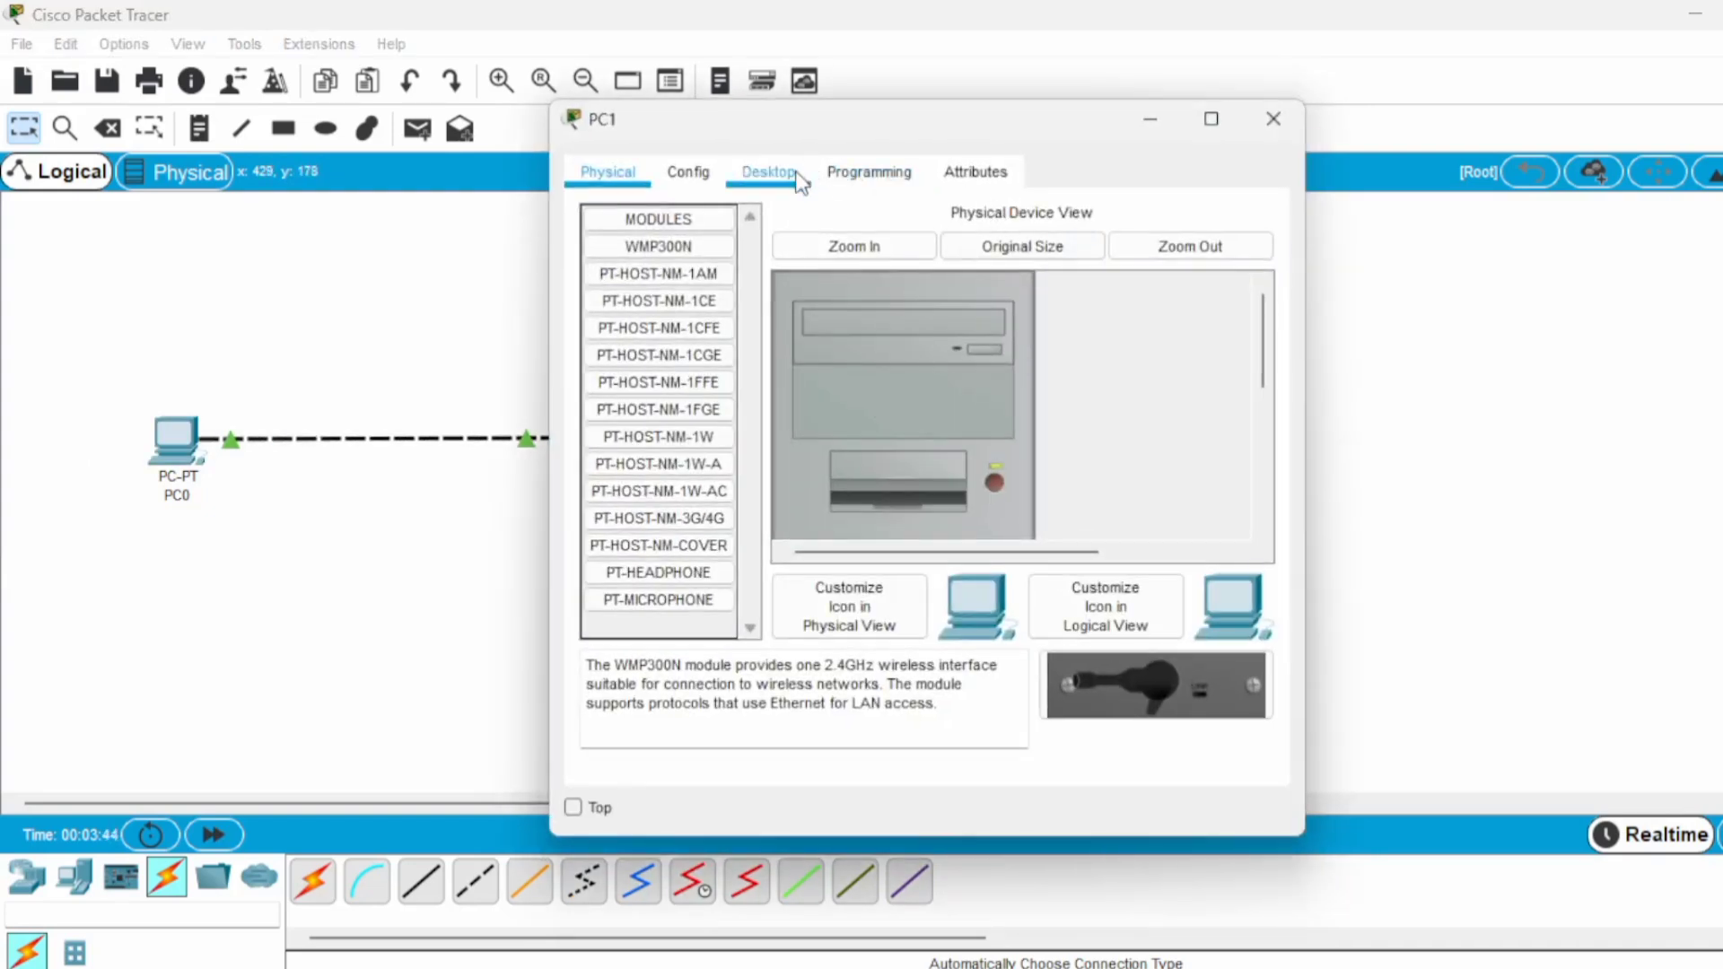
{"action": "left_click", "coordinate": [769, 184]}
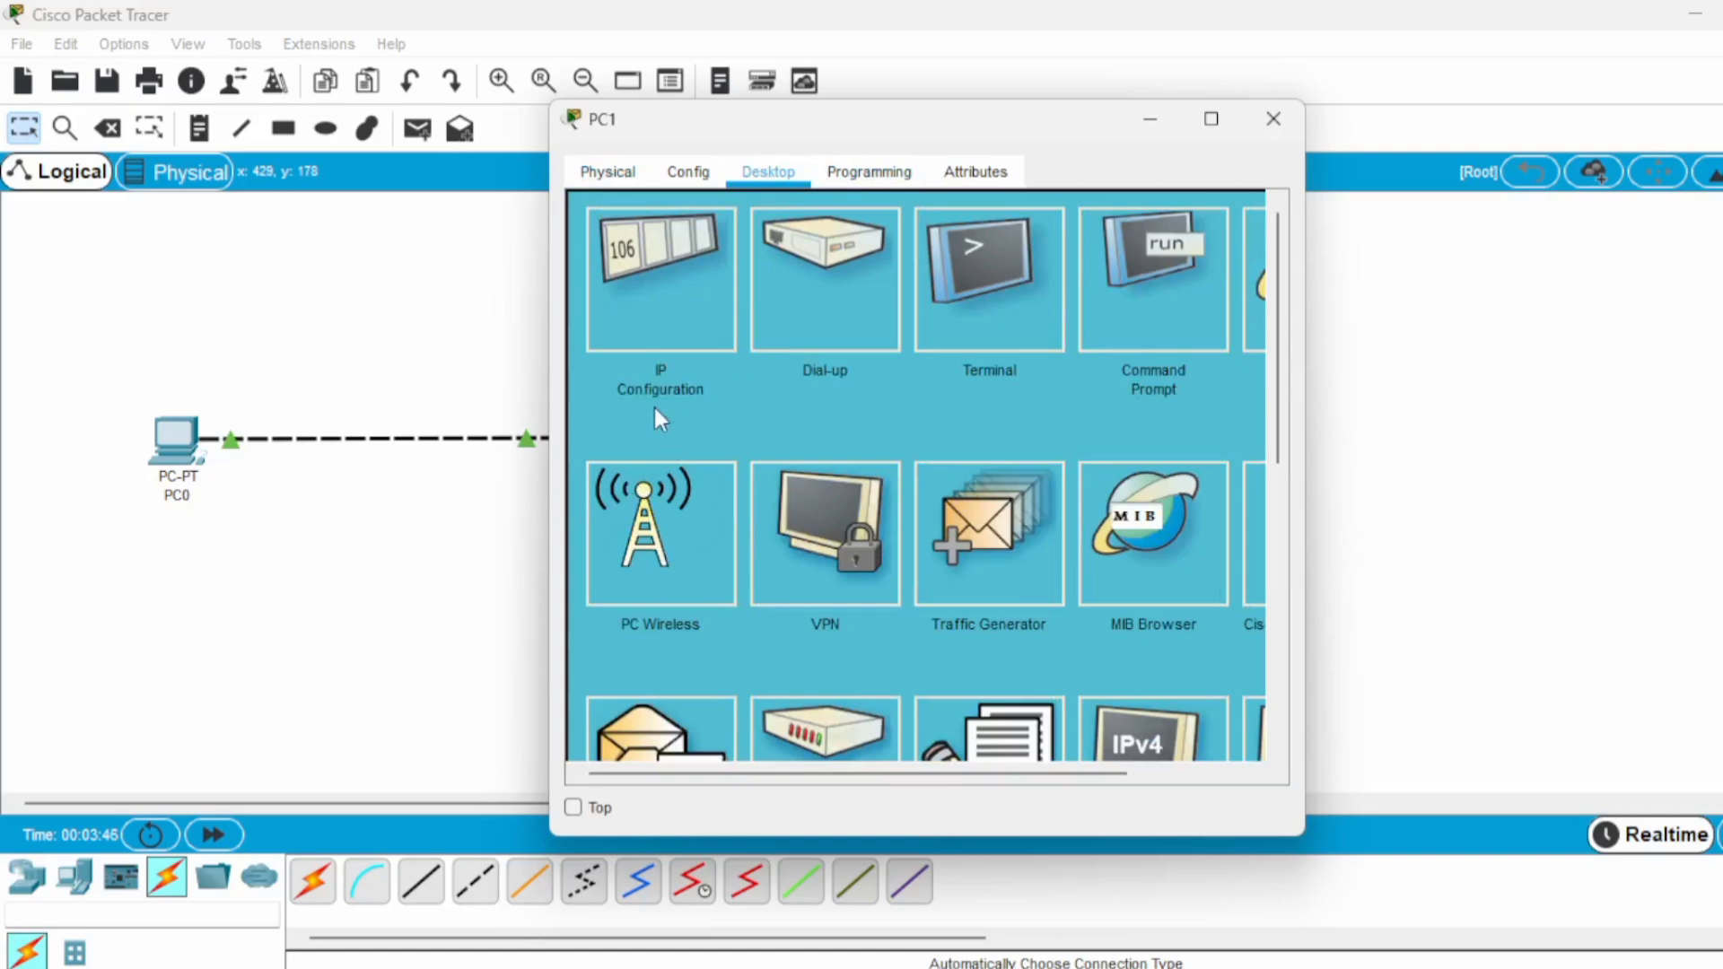
{"action": "left_click", "coordinate": [650, 331]}
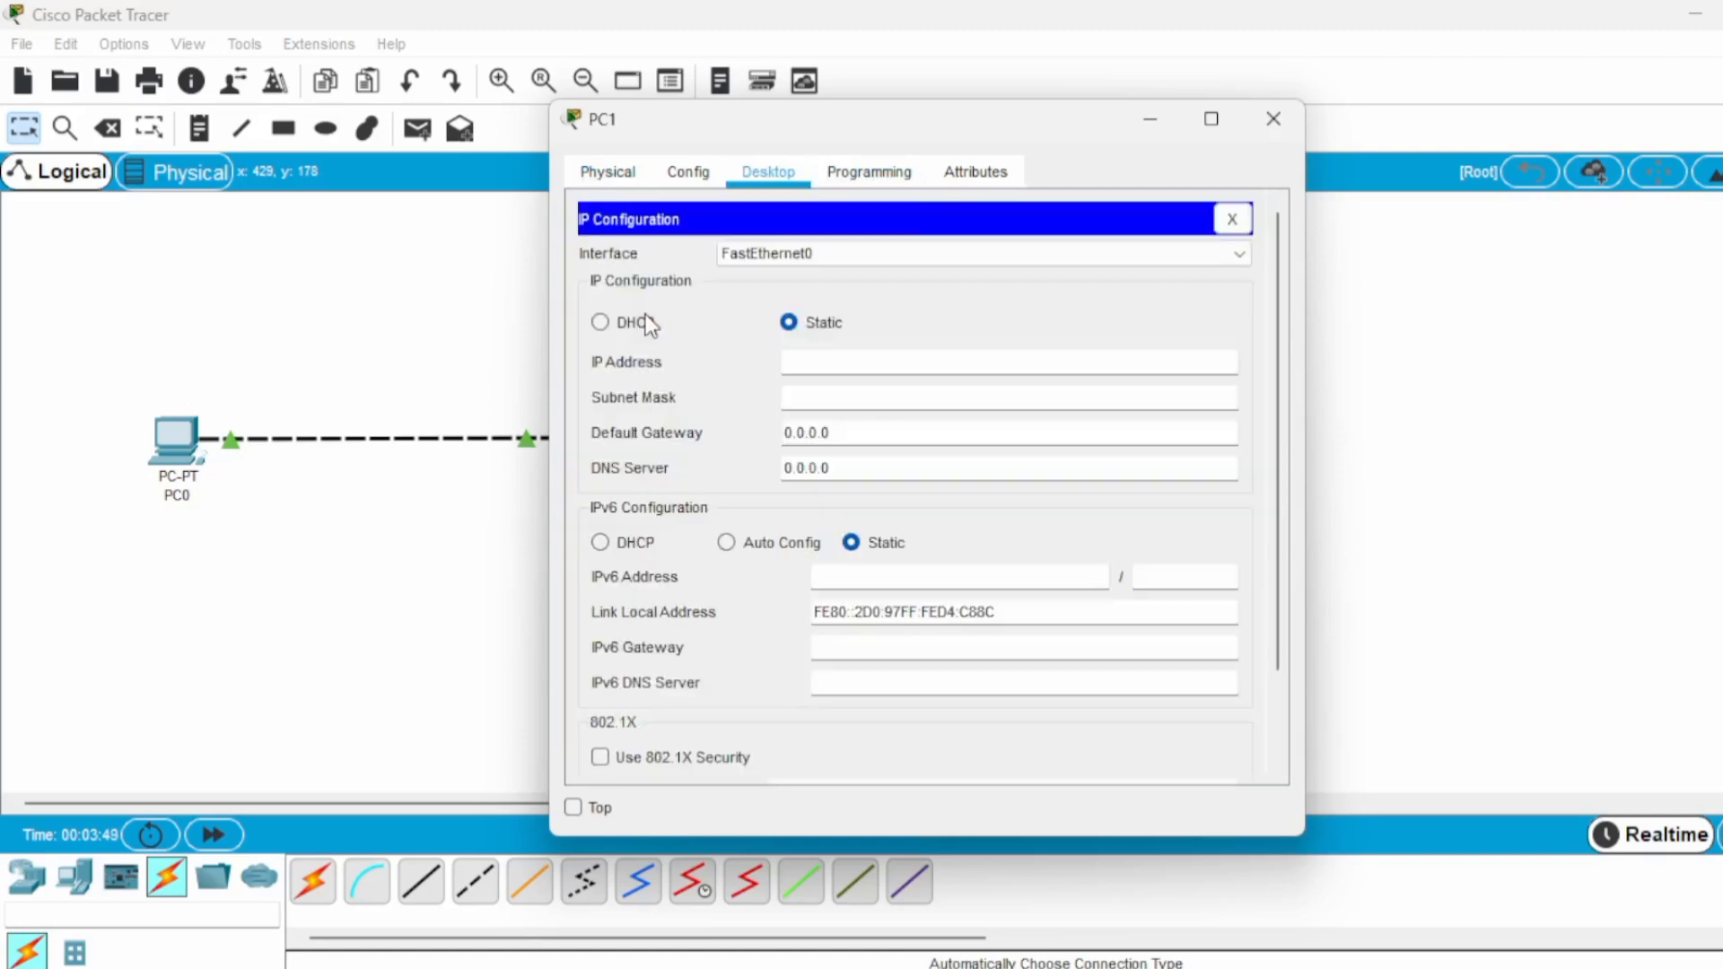
{"action": "left_click", "coordinate": [816, 360]}
{"action": "type", "text": "192.168.60.2"}
{"action": "left_click", "coordinate": [867, 397]}
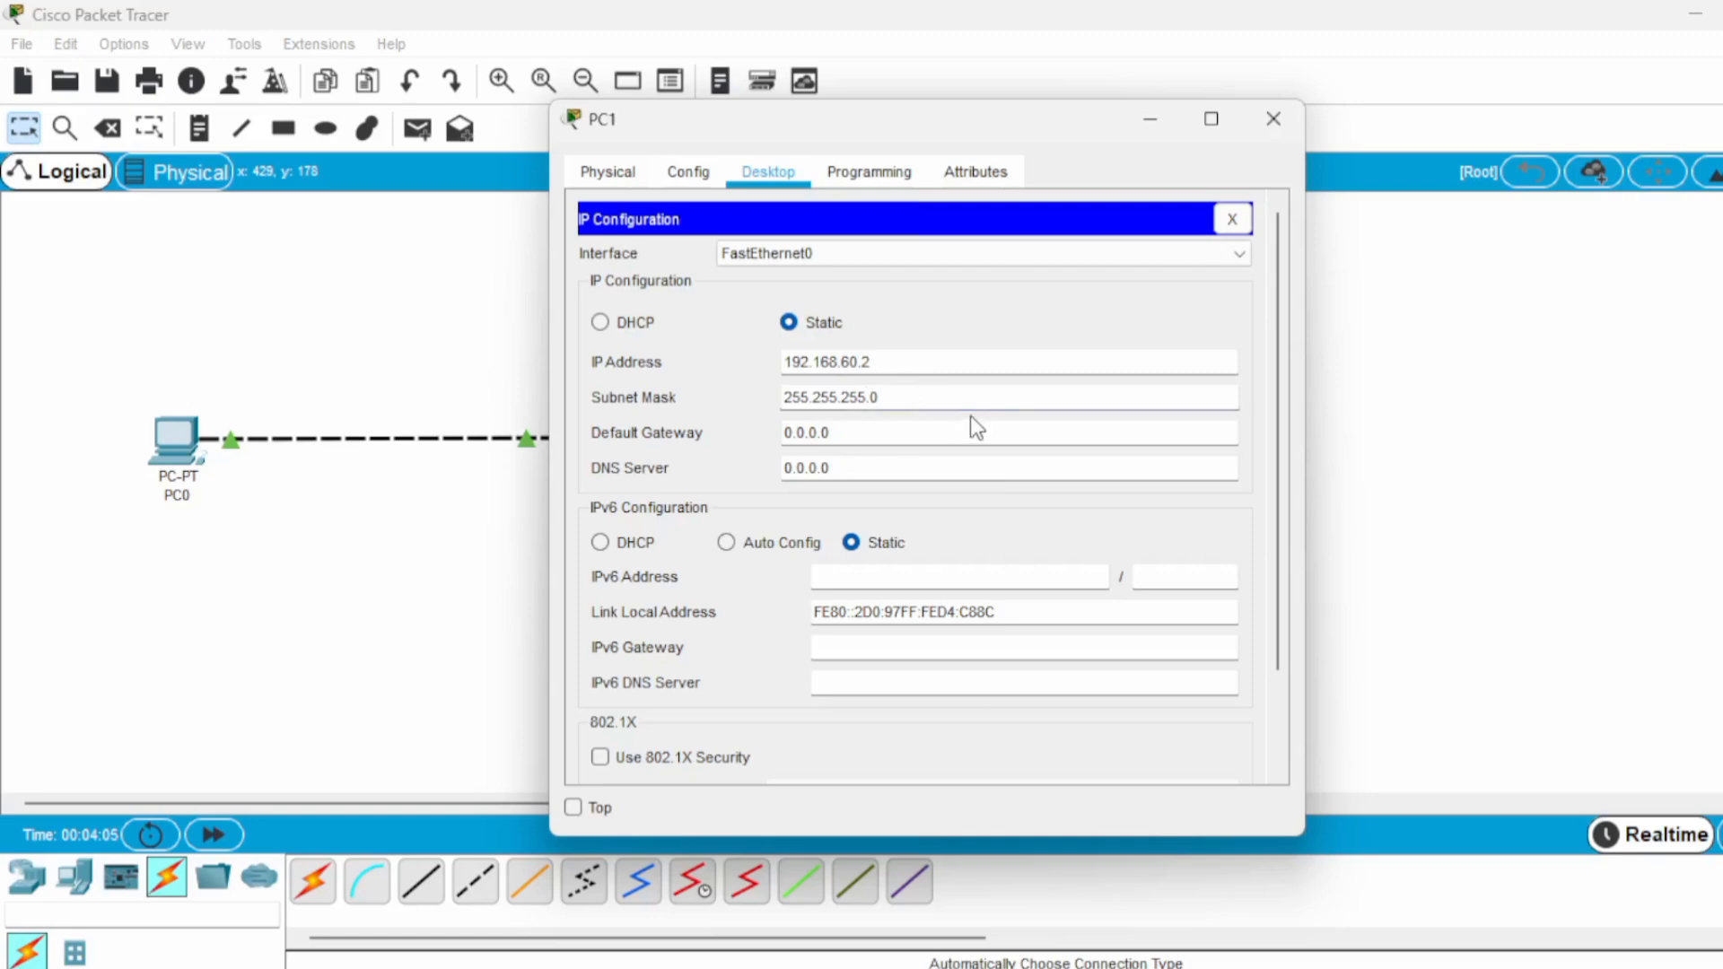
Step: Copy PC1's IP address, close its configuration window and place a note reading 192.168.60.2 below PC1
{"action": "left_click_drag", "start_coordinate": [878, 362], "coordinate": [782, 375]}
{"action": "key", "text": "ctrl+c"}
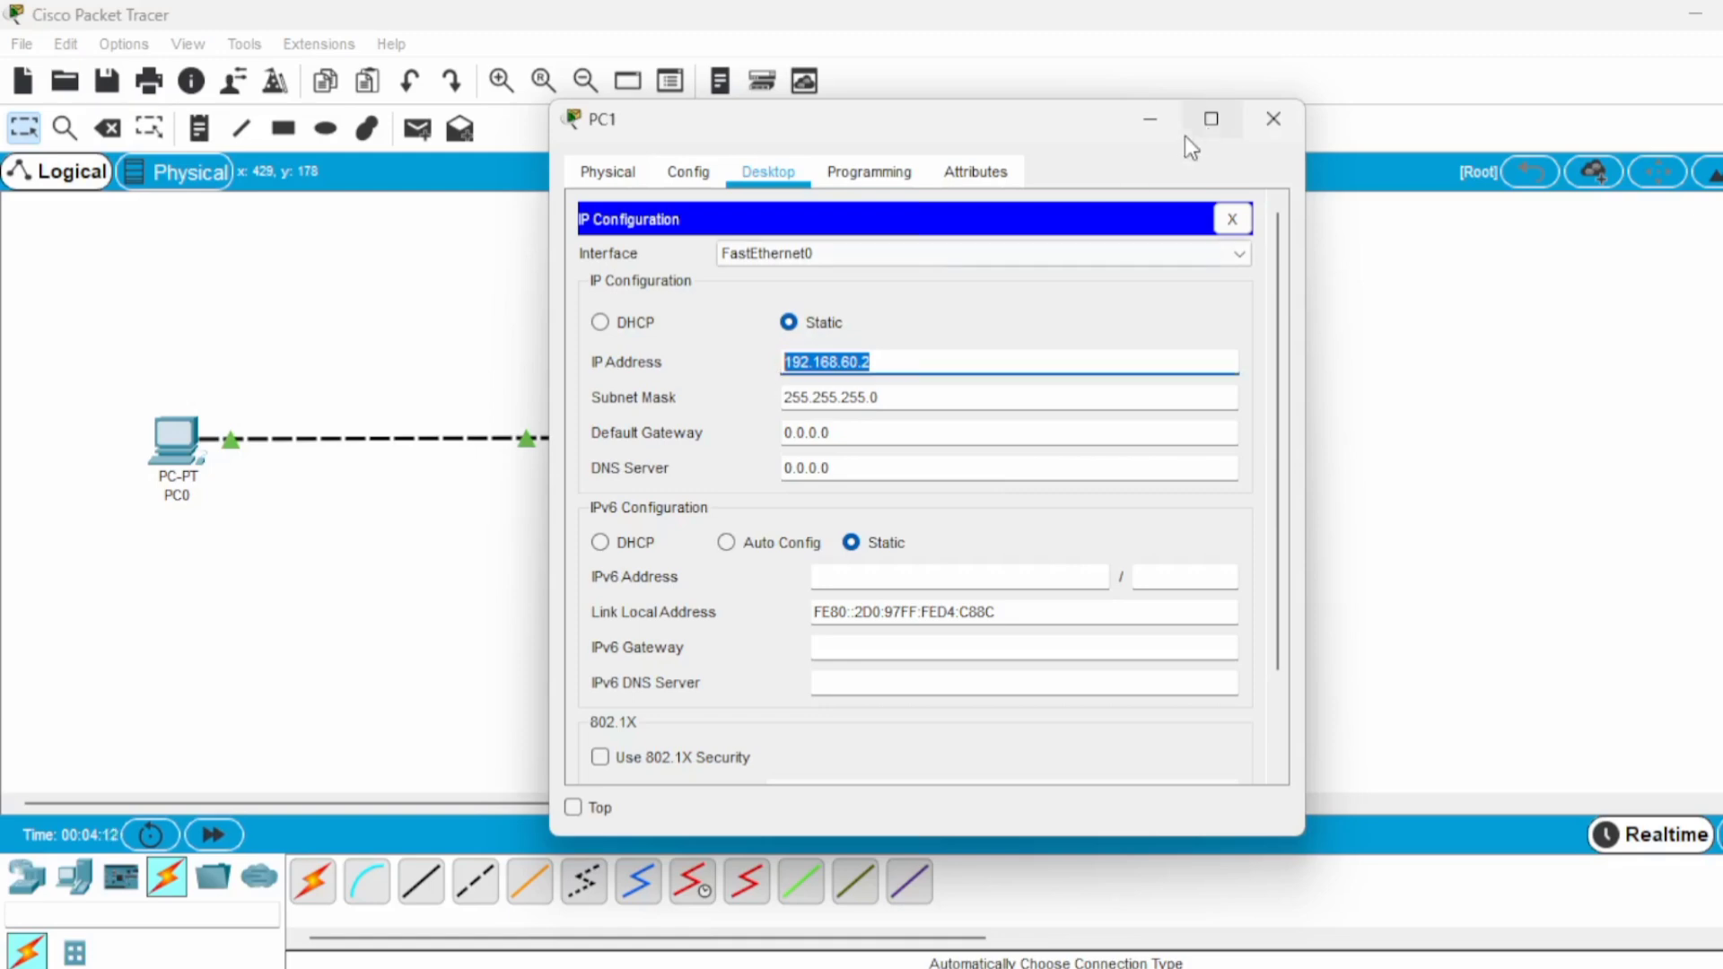
{"action": "left_click", "coordinate": [1274, 123]}
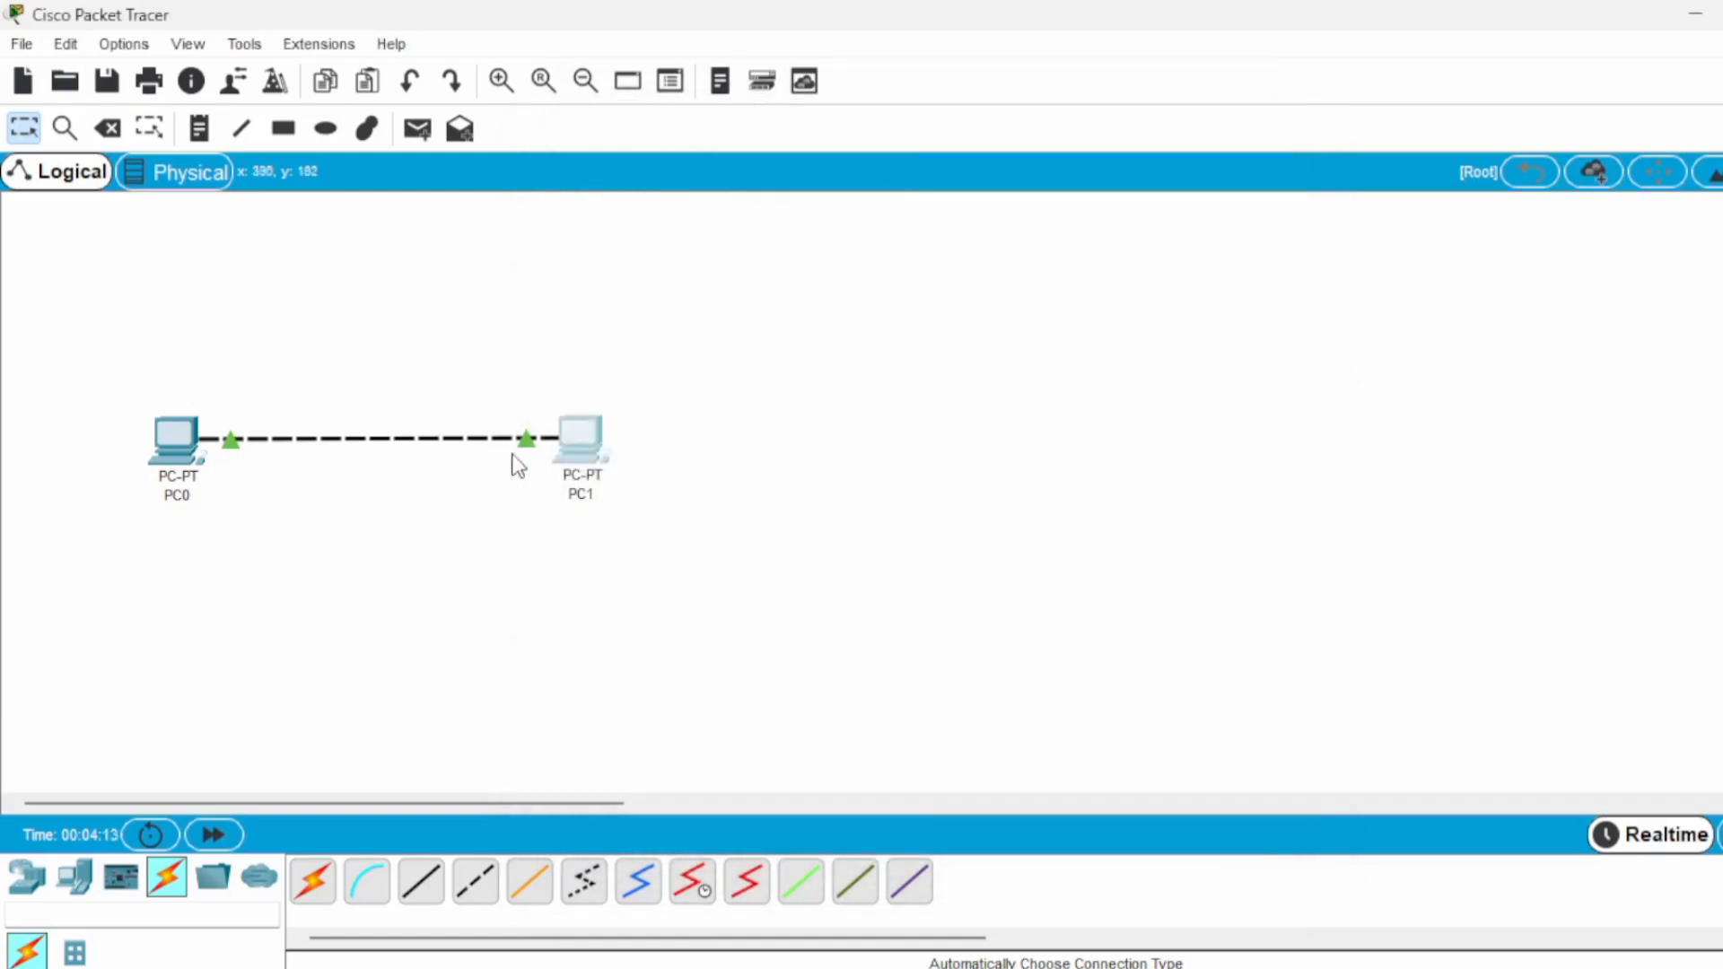
{"action": "left_click", "coordinate": [199, 129]}
{"action": "left_click", "coordinate": [556, 529]}
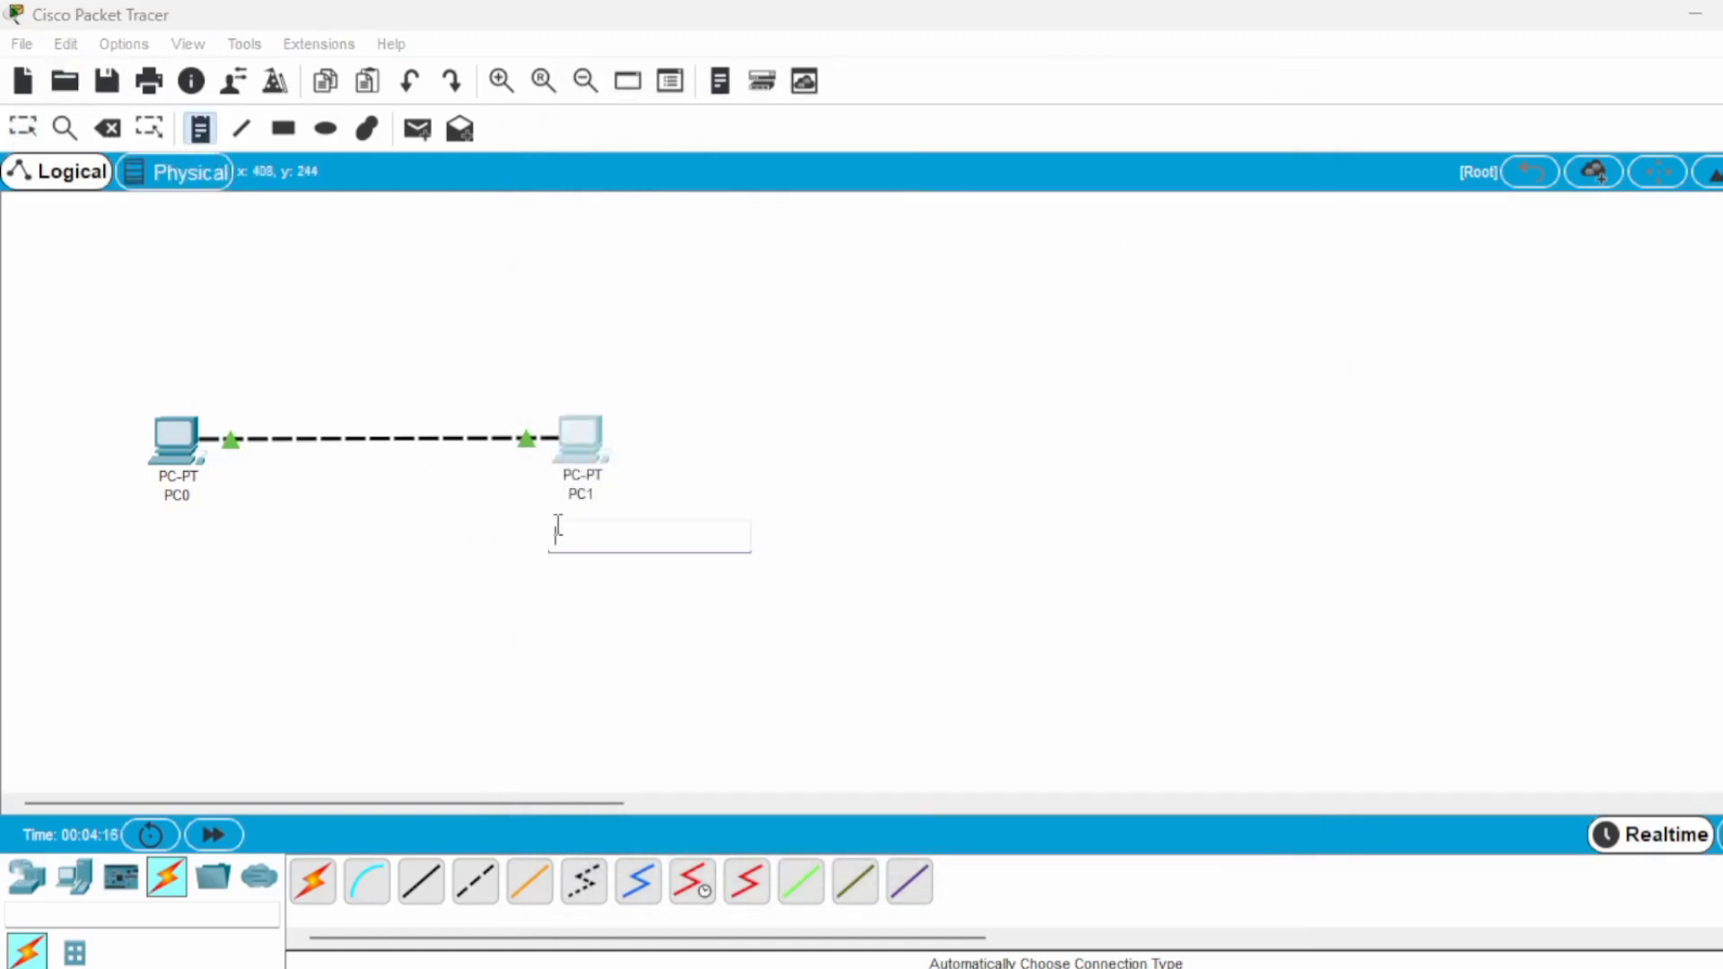
{"action": "type", "text": "192.168.60.2"}
Step: Place a note reading 192.168.60.1 below PC0 and return to the selection tool
{"action": "left_click", "coordinate": [133, 522]}
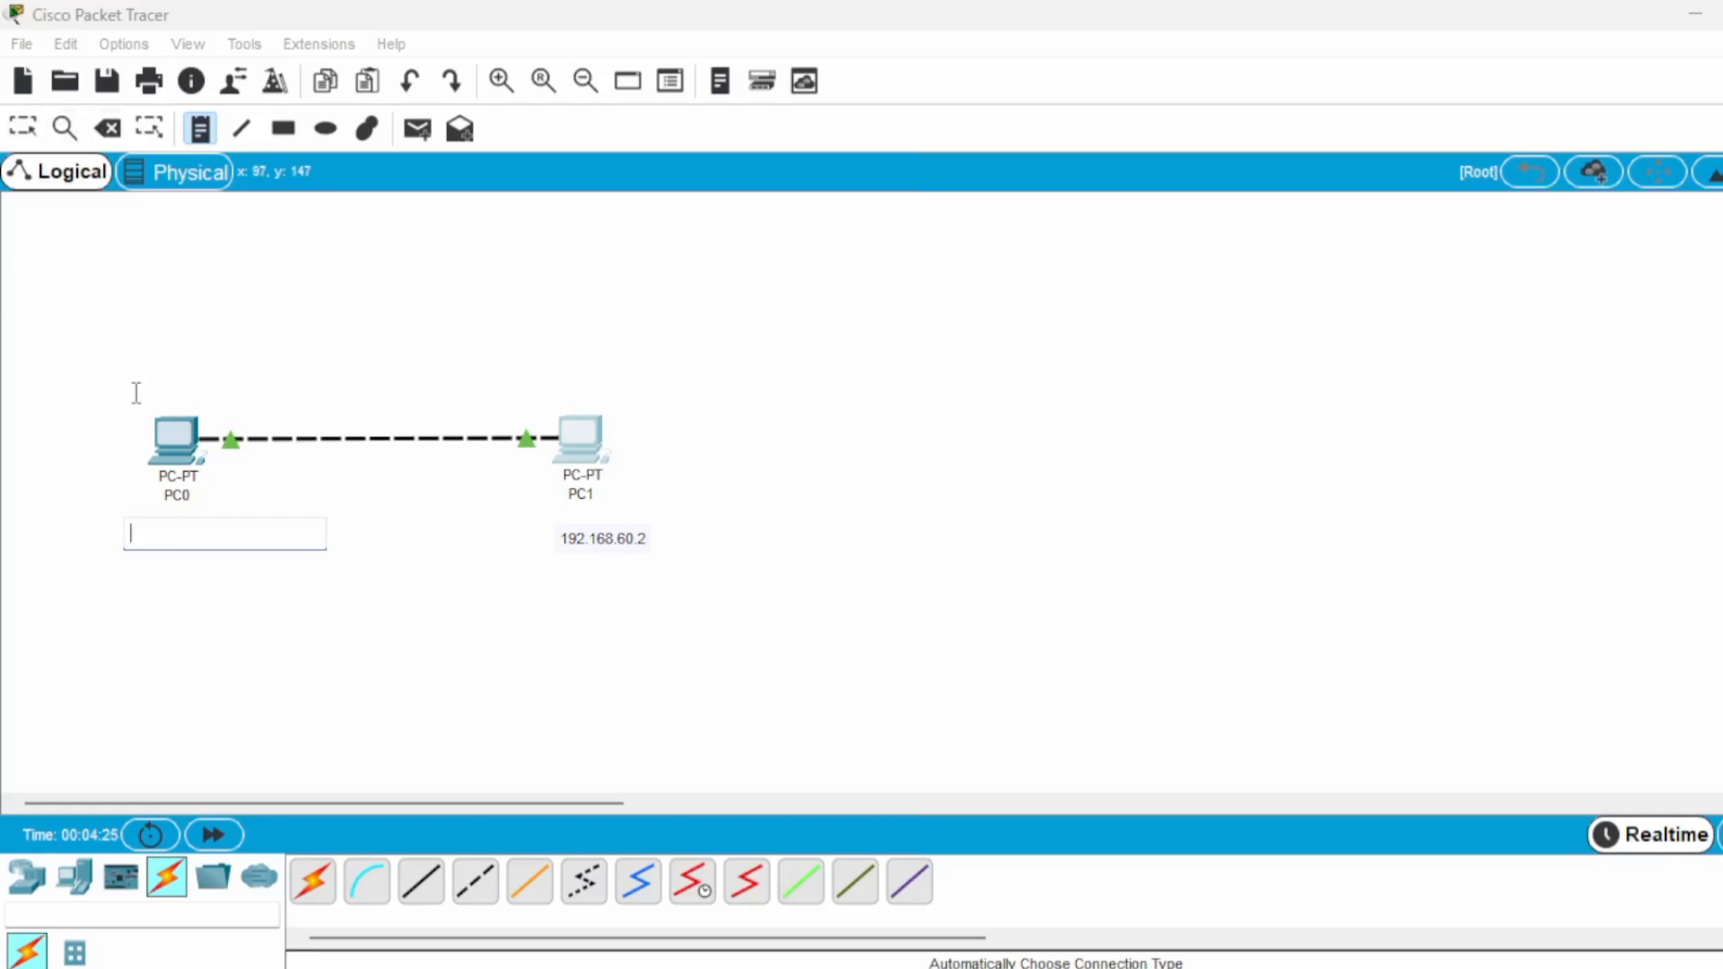
{"action": "key", "text": "ctrl+v"}
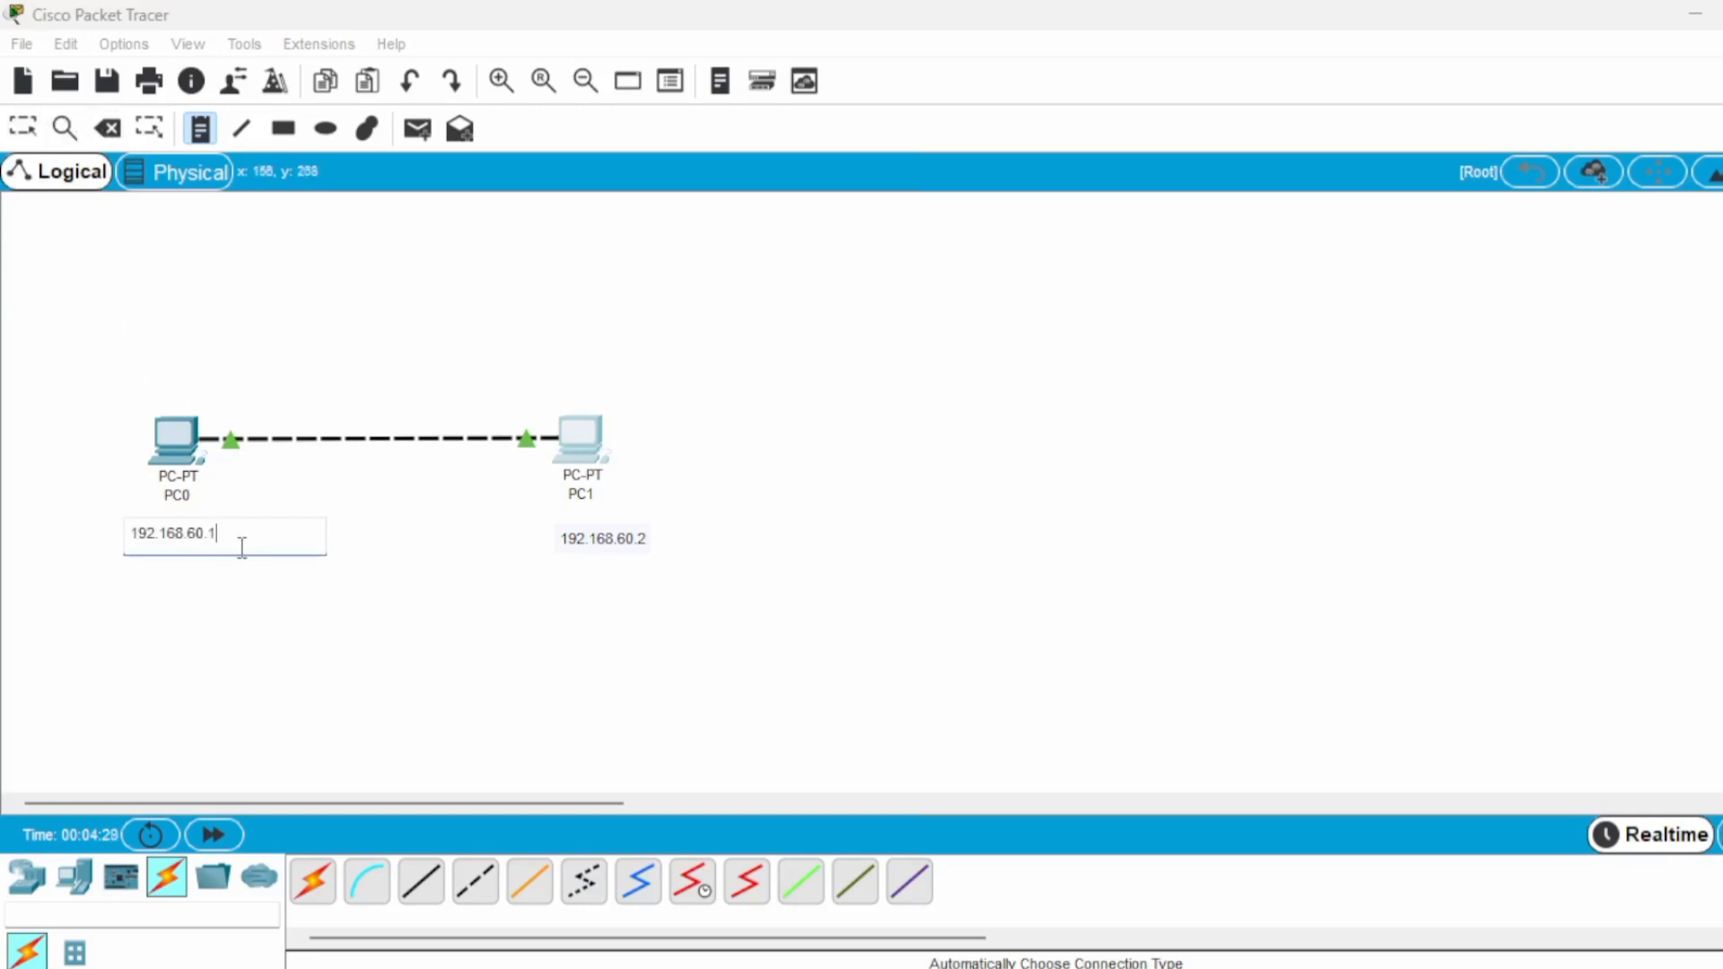
{"action": "left_click", "coordinate": [478, 342]}
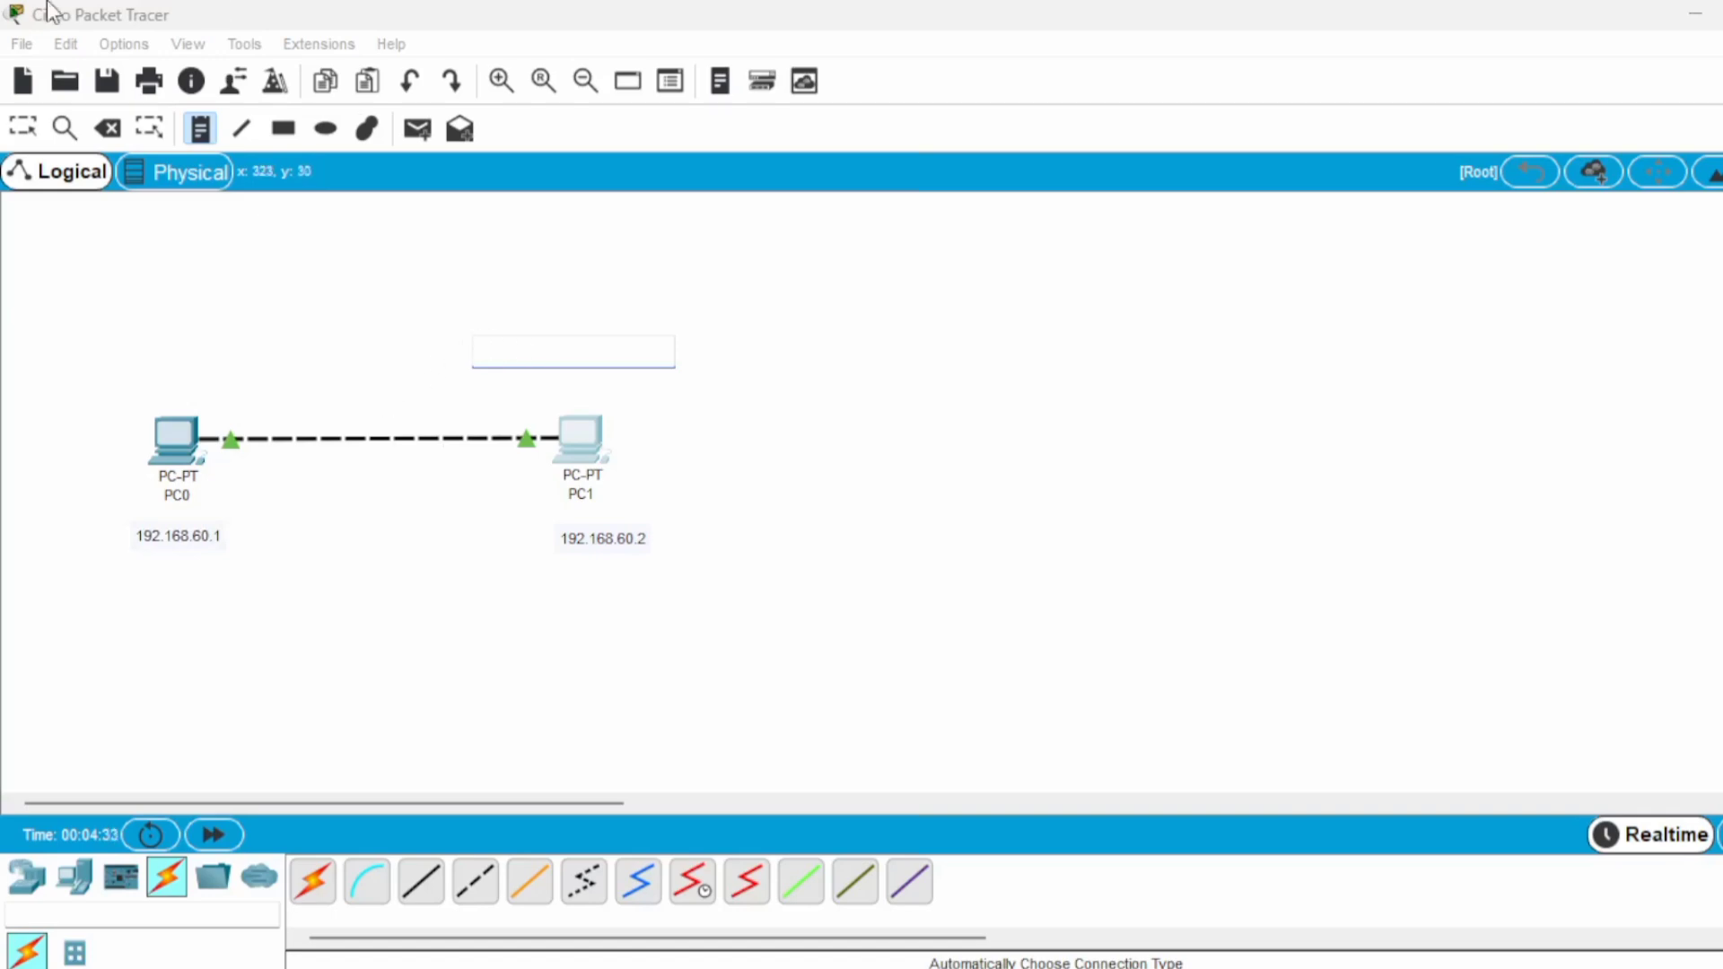
{"action": "left_click", "coordinate": [22, 126]}
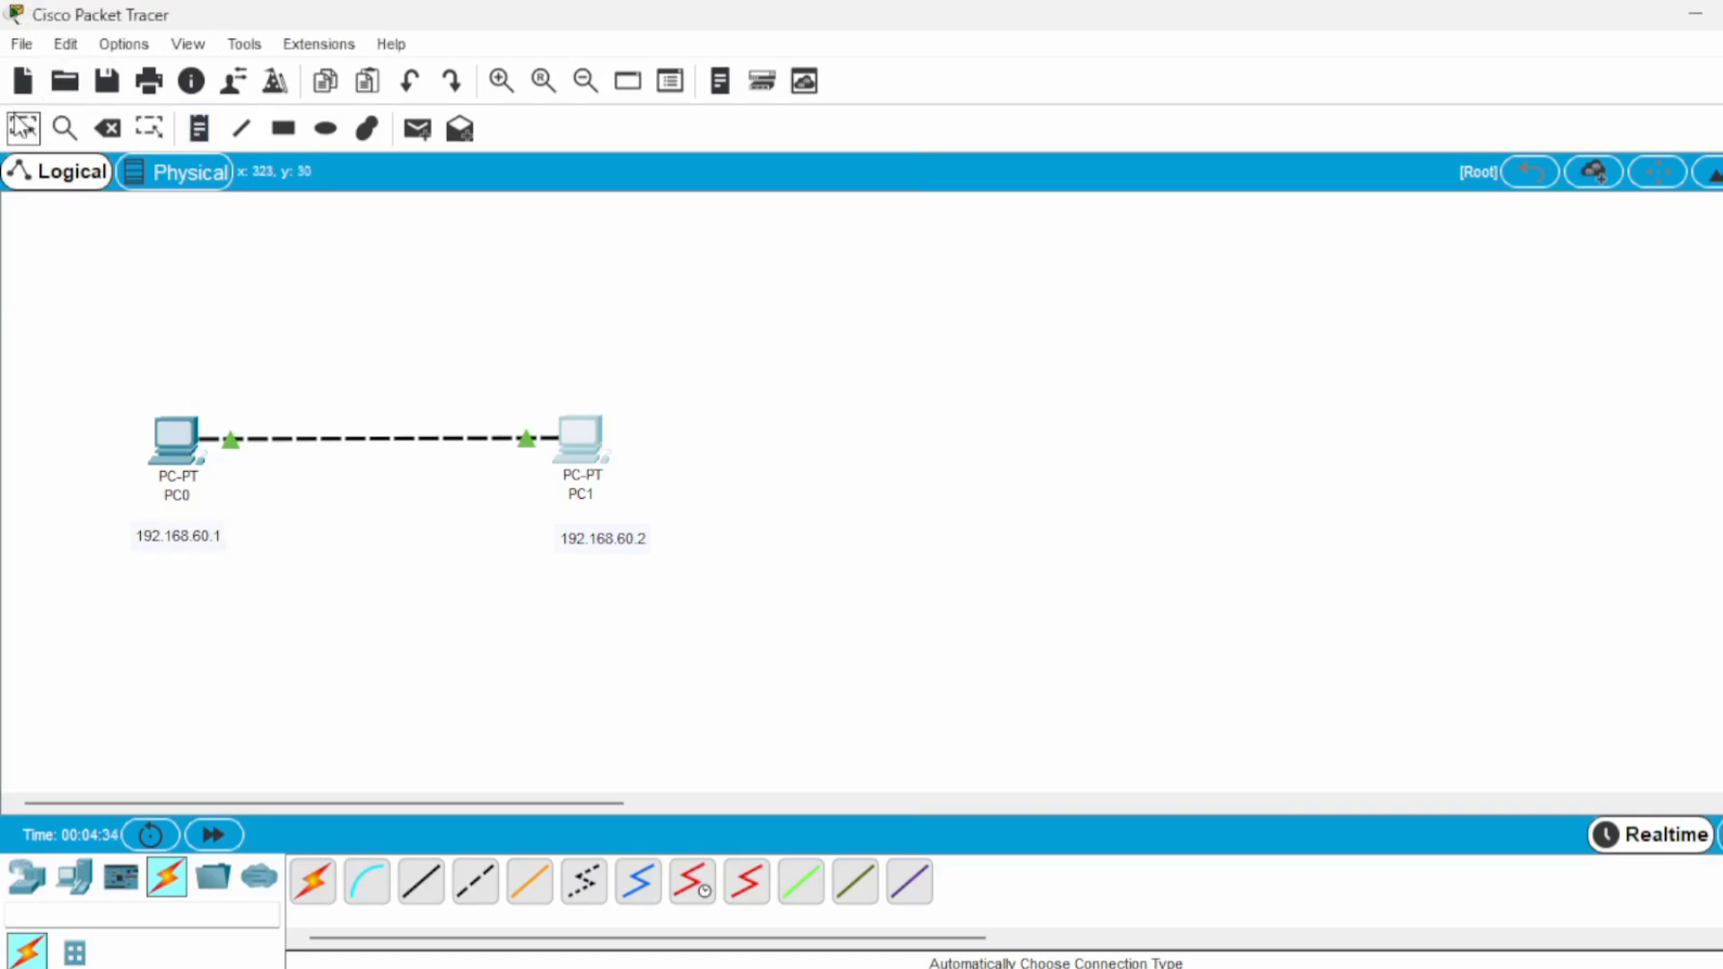
Step: Check the IP configuration of PC0 and close its window
{"action": "left_click", "coordinate": [172, 434]}
{"action": "left_click", "coordinate": [682, 246]}
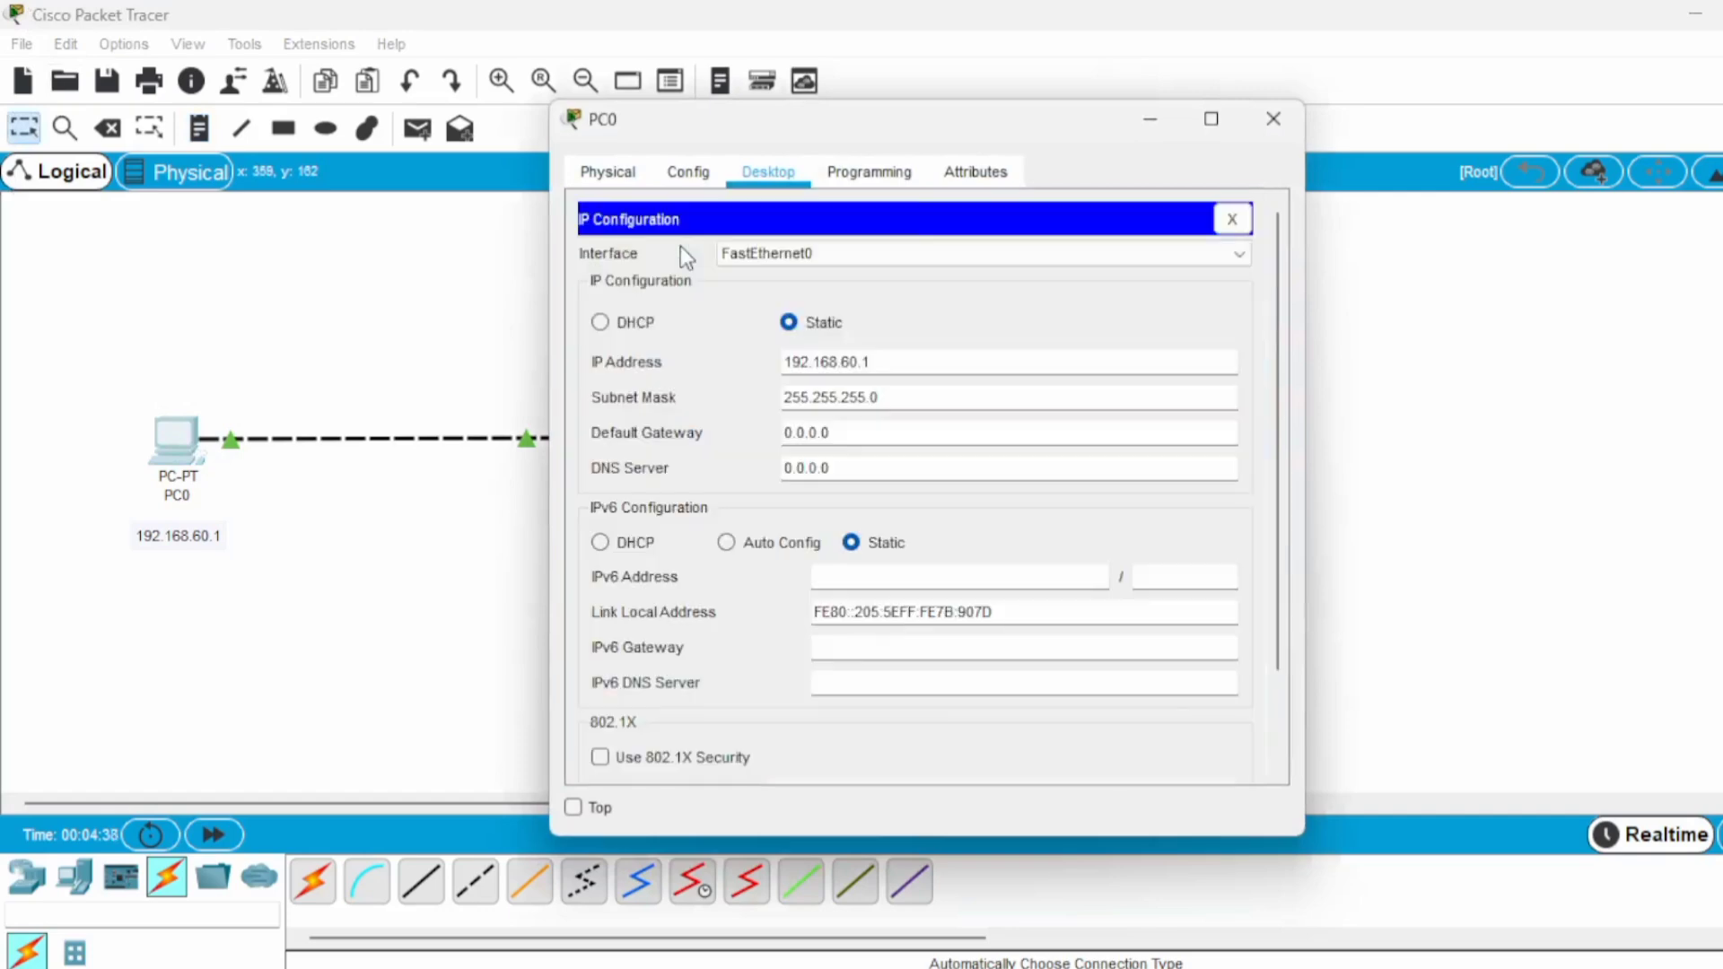
{"action": "left_click", "coordinate": [1275, 119]}
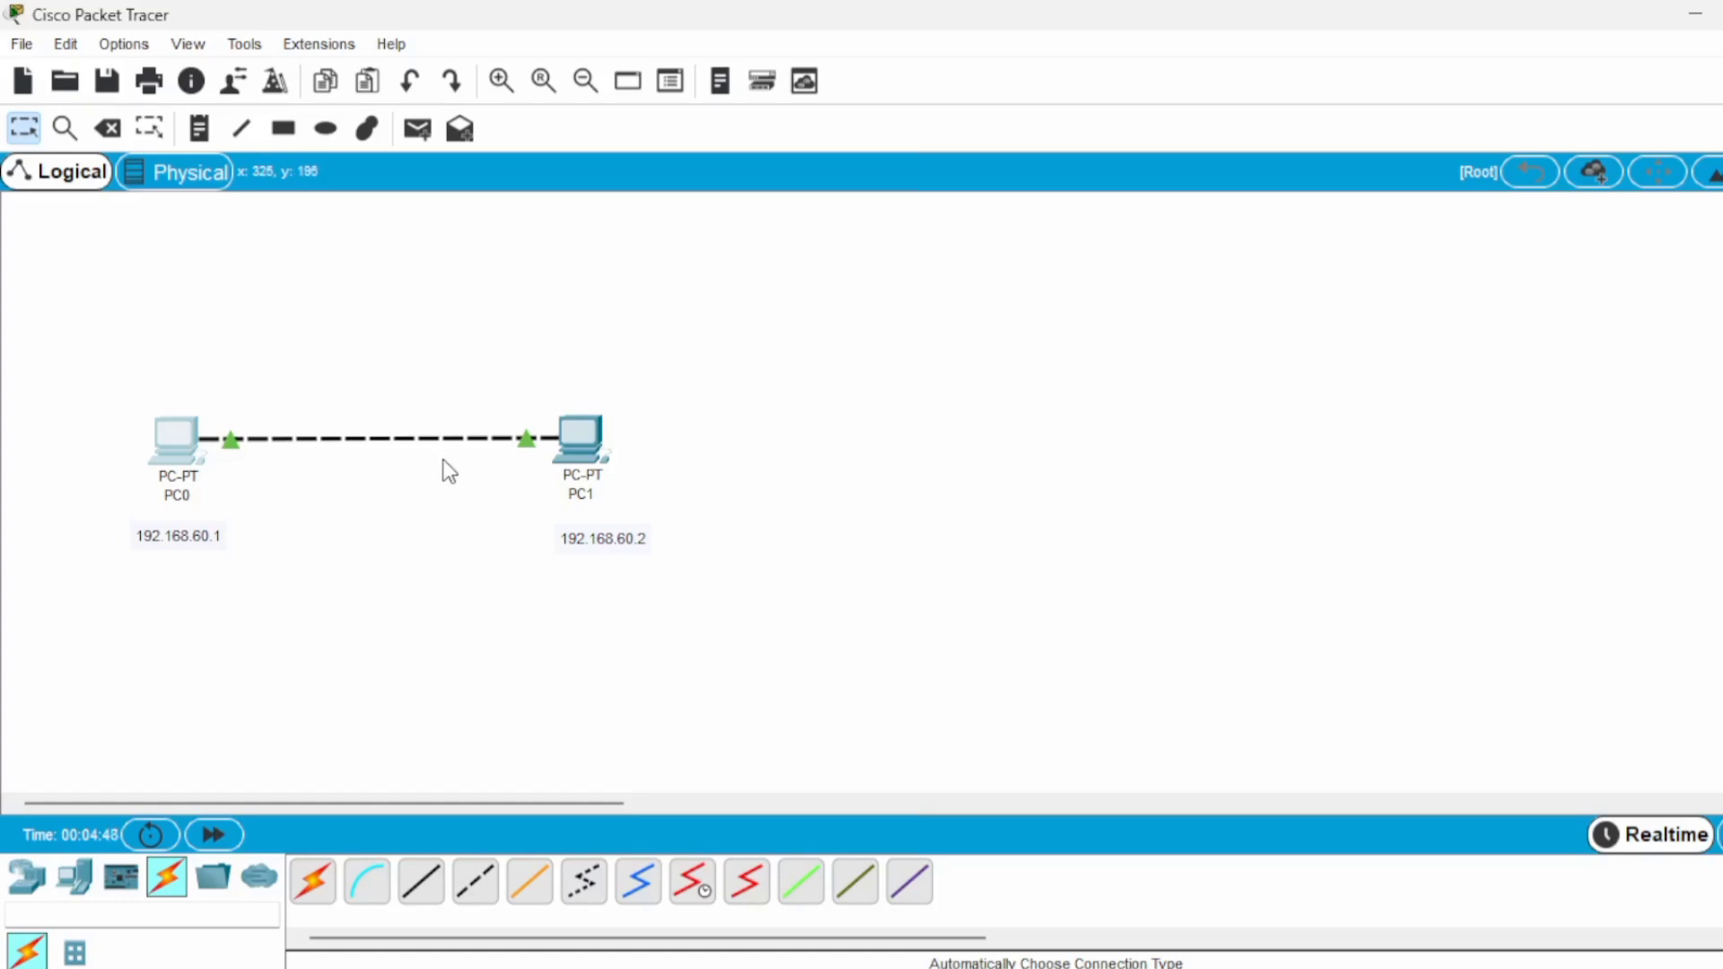
Step: Ping 192.168.60.2 from PC0's Command Prompt, with its window moved clear of the topology, and highlight the reply lines
{"action": "left_click", "coordinate": [187, 444]}
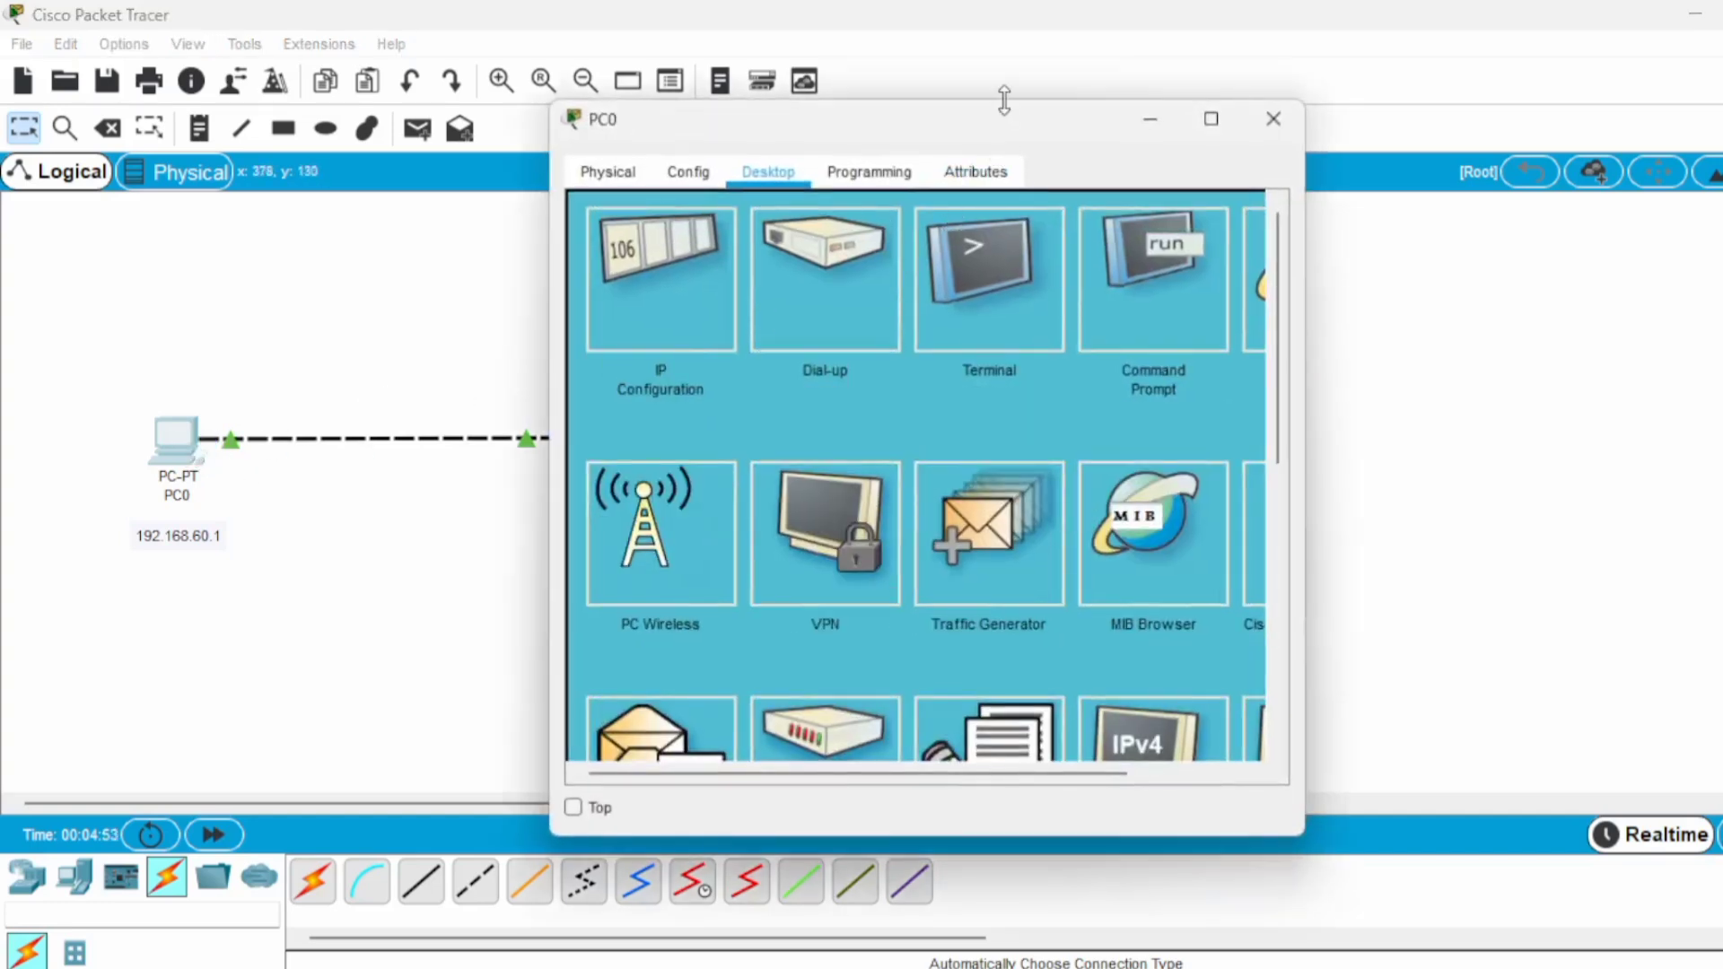
{"action": "left_click_drag", "start_coordinate": [1002, 128], "coordinate": [1360, 147]}
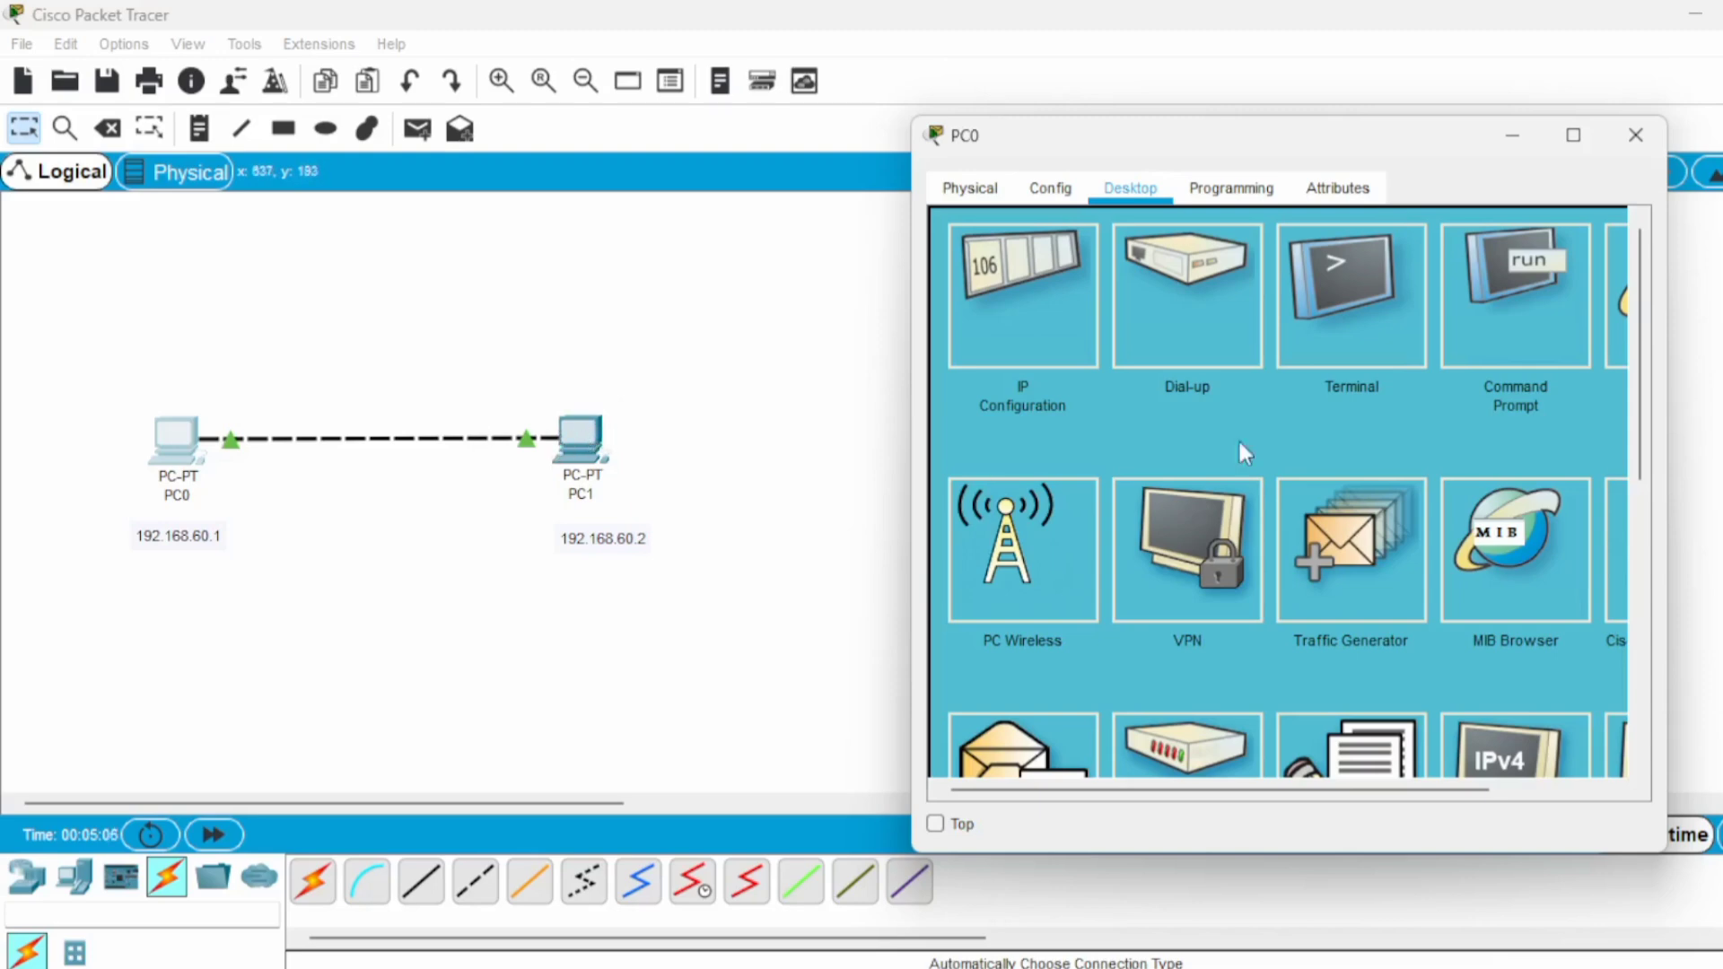
{"action": "left_click", "coordinate": [1495, 323]}
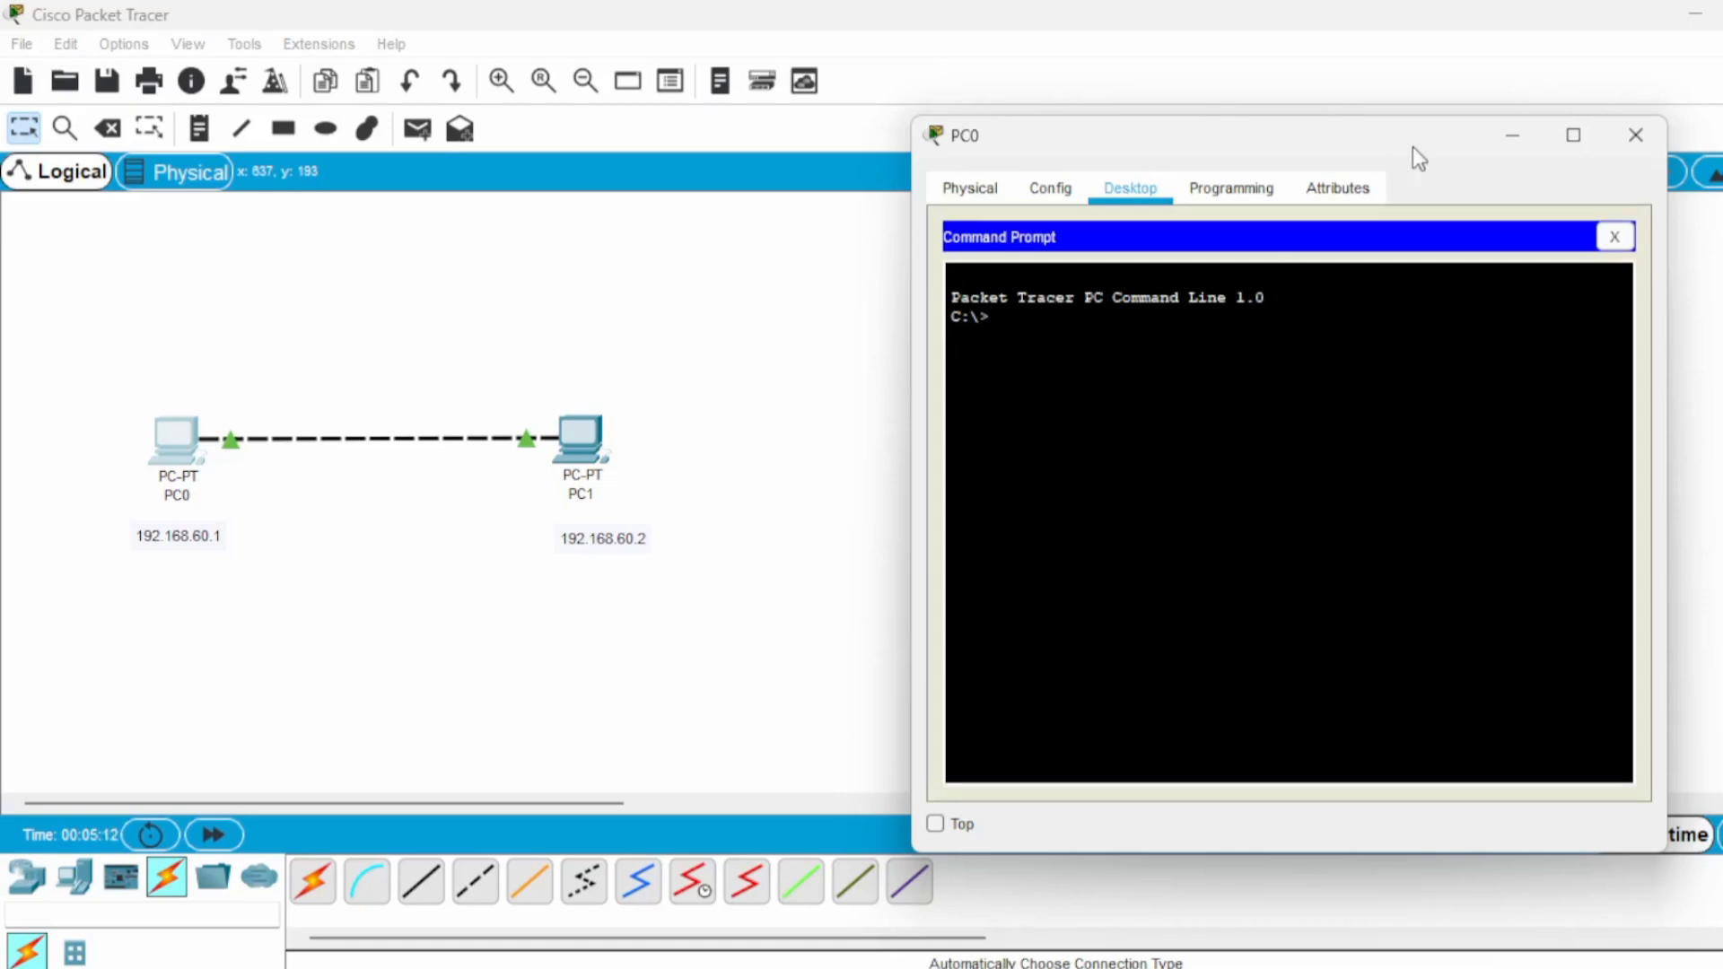
{"action": "type", "text": "ping"}
{"action": "type", "text": "192.168"}
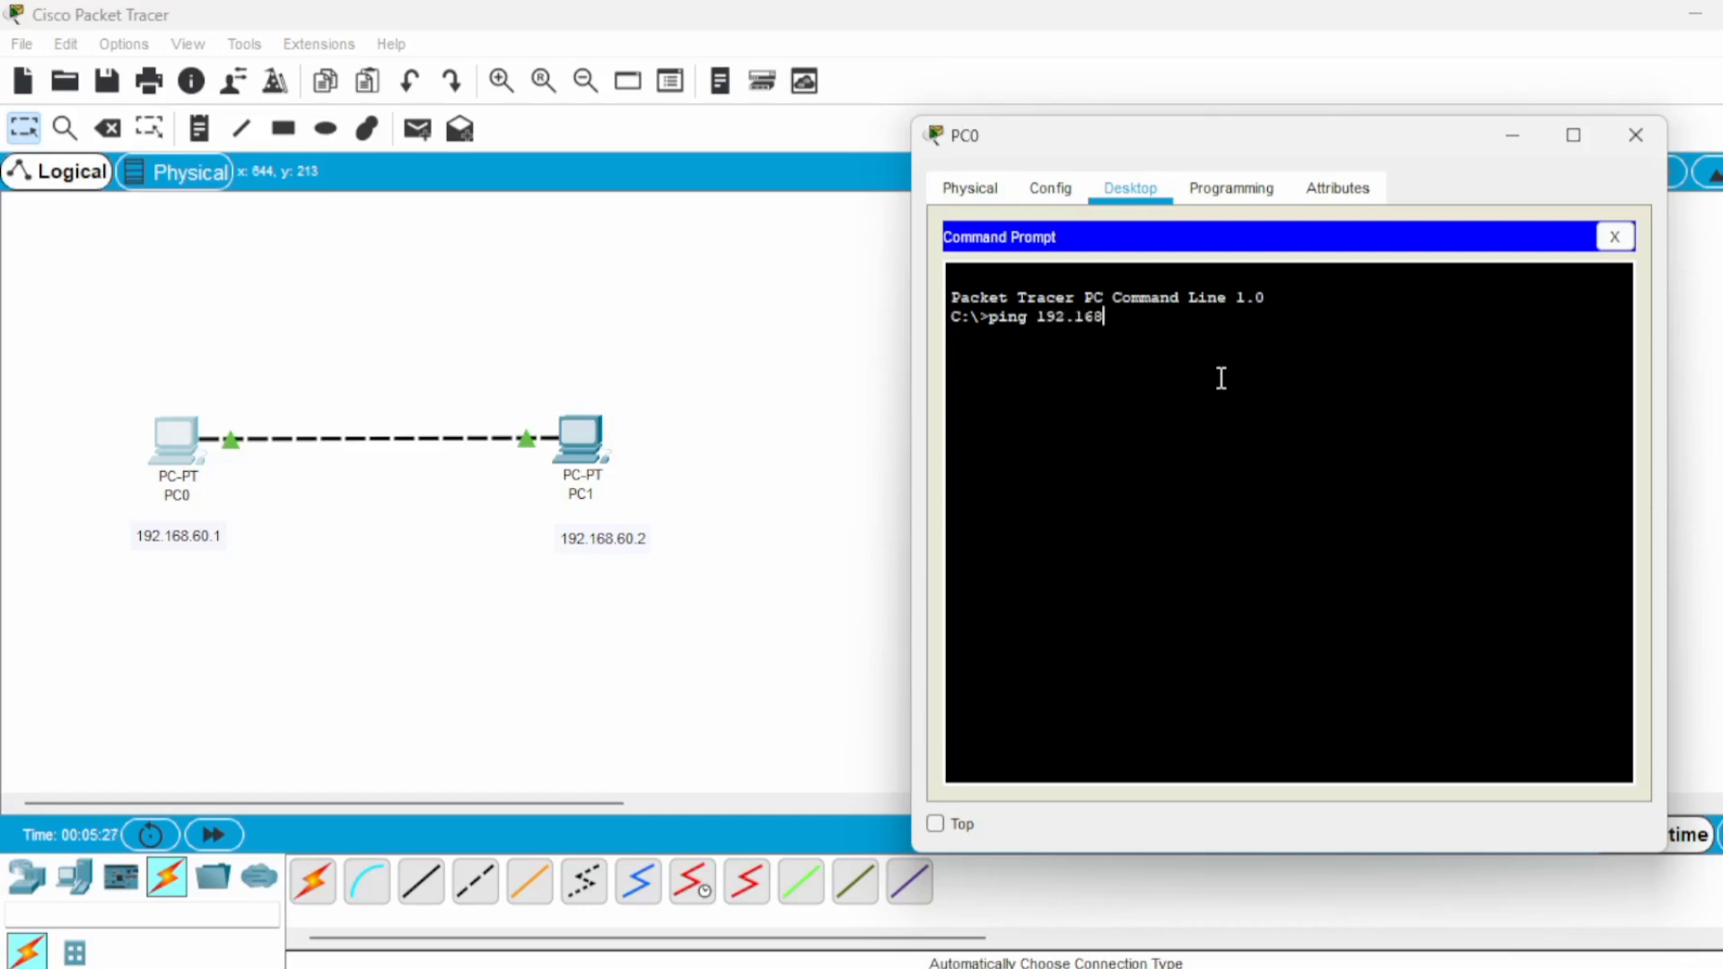
{"action": "type", "text": ".60.2"}
{"action": "right_click", "coordinate": [1220, 378]}
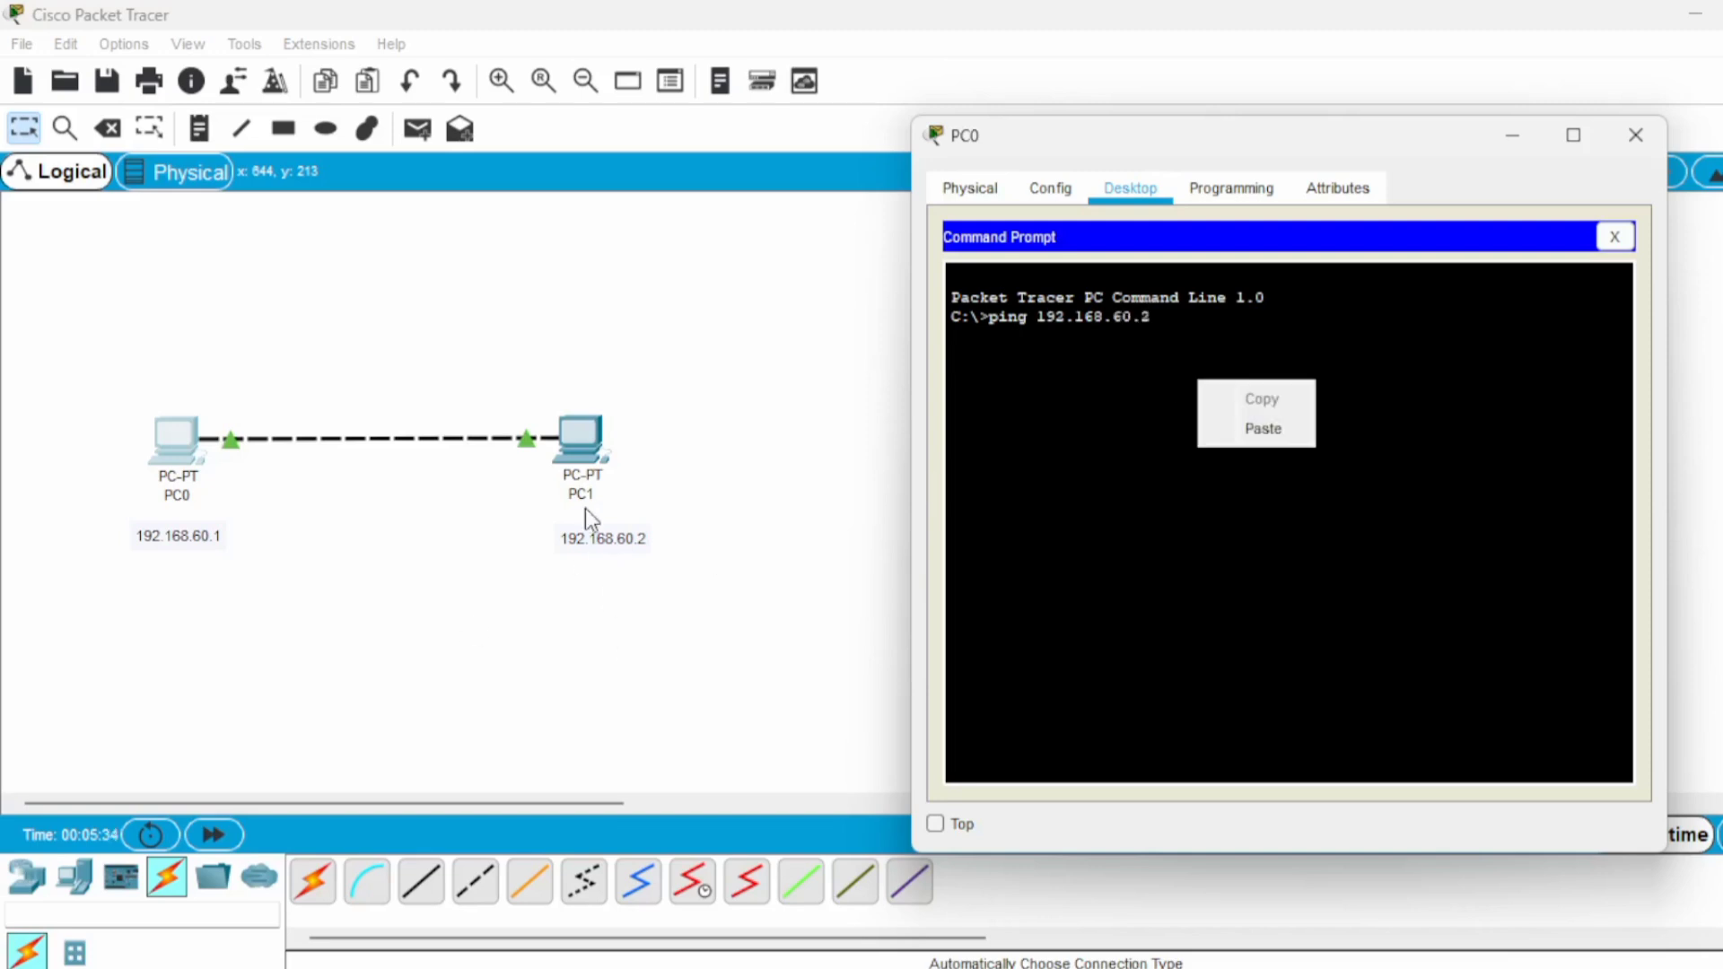
{"action": "left_click", "coordinate": [1182, 319]}
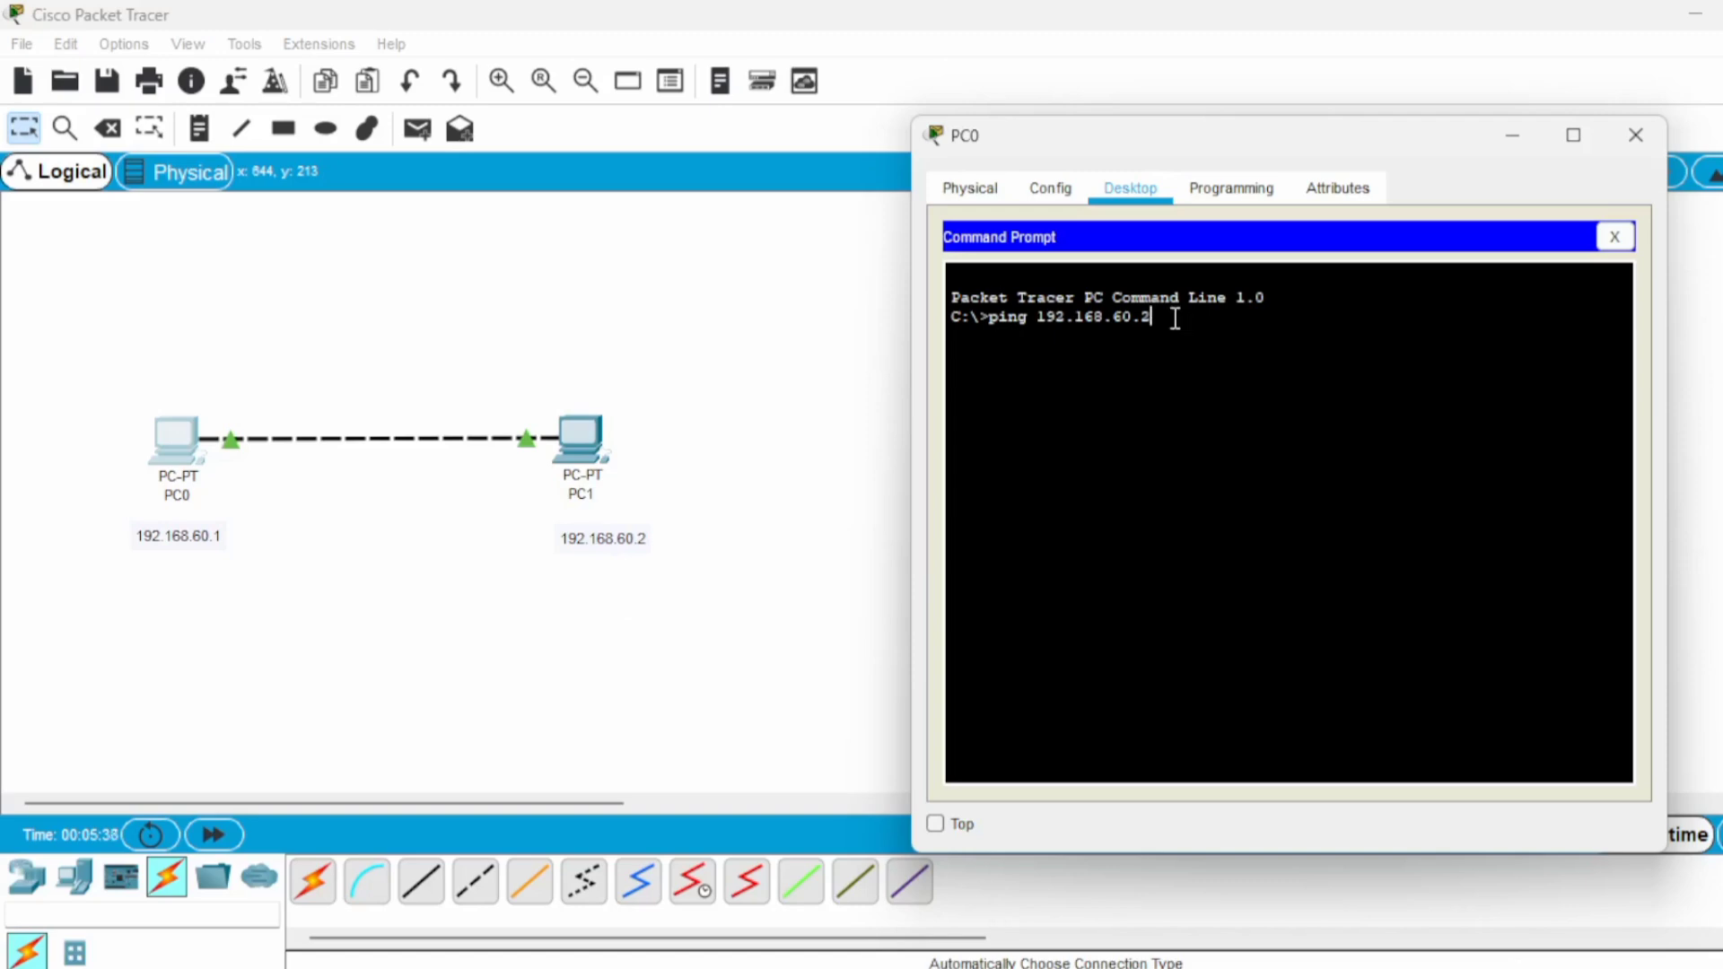
{"action": "key", "text": "Return"}
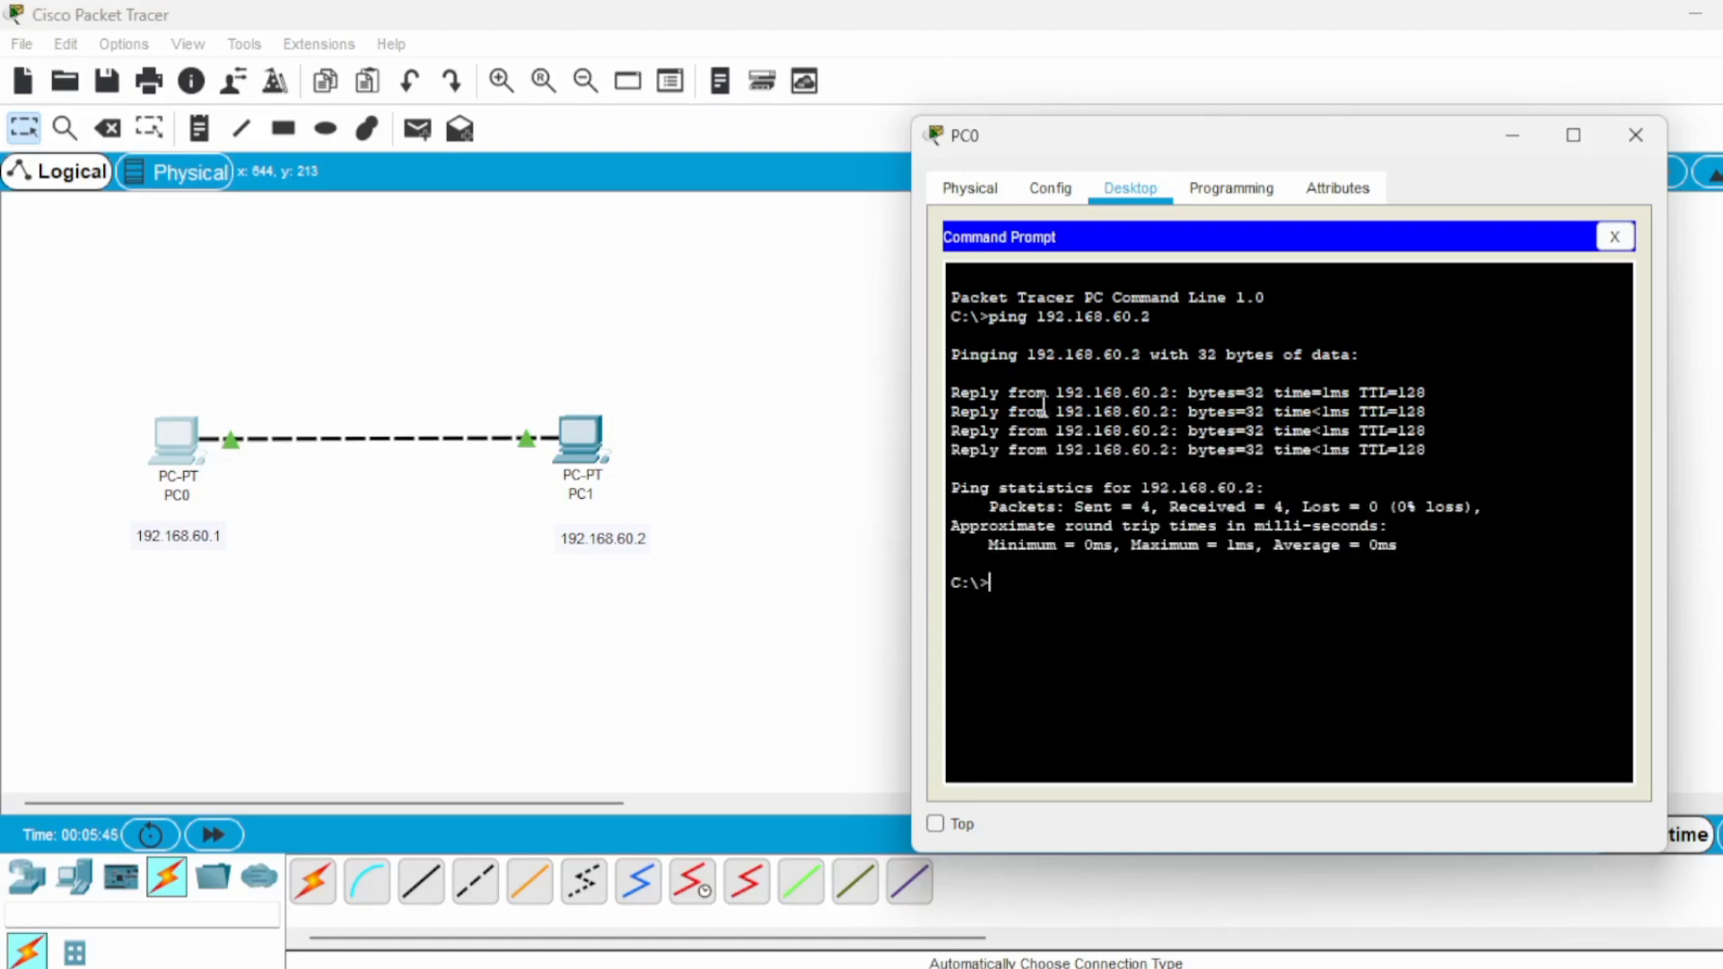
{"action": "left_click_drag", "start_coordinate": [953, 393], "coordinate": [1349, 464]}
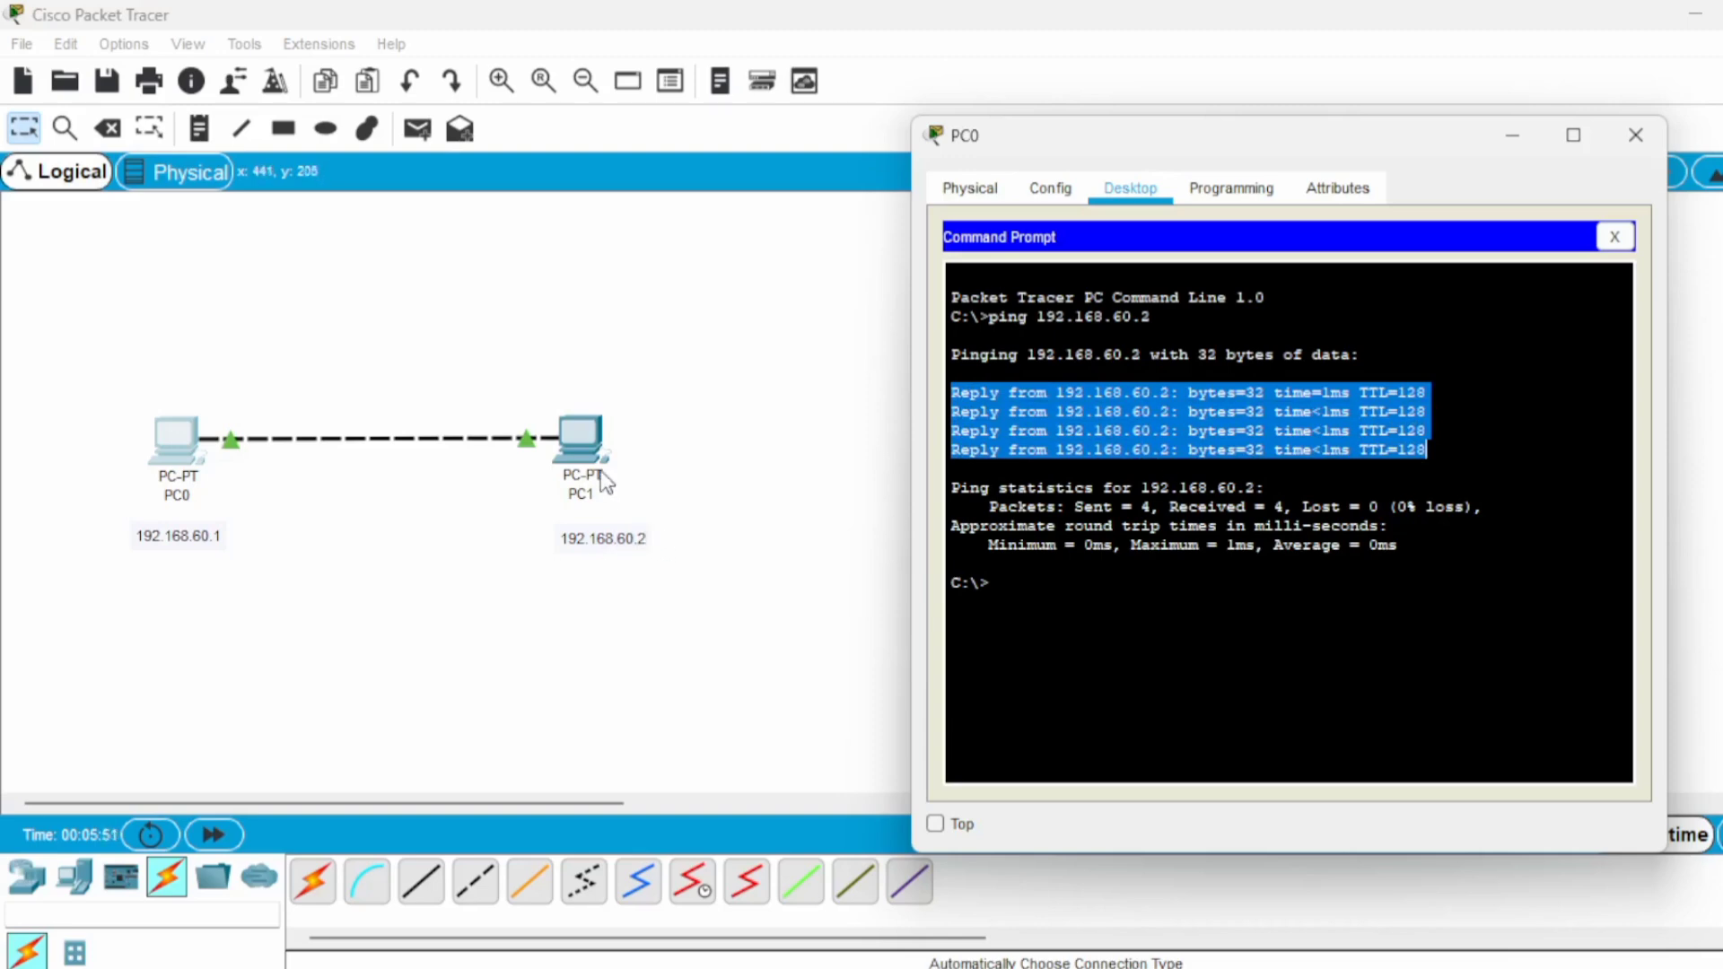
Step: Change PC1's static IP address to 192.168.50.2 and close its configuration window
{"action": "left_click", "coordinate": [585, 442]}
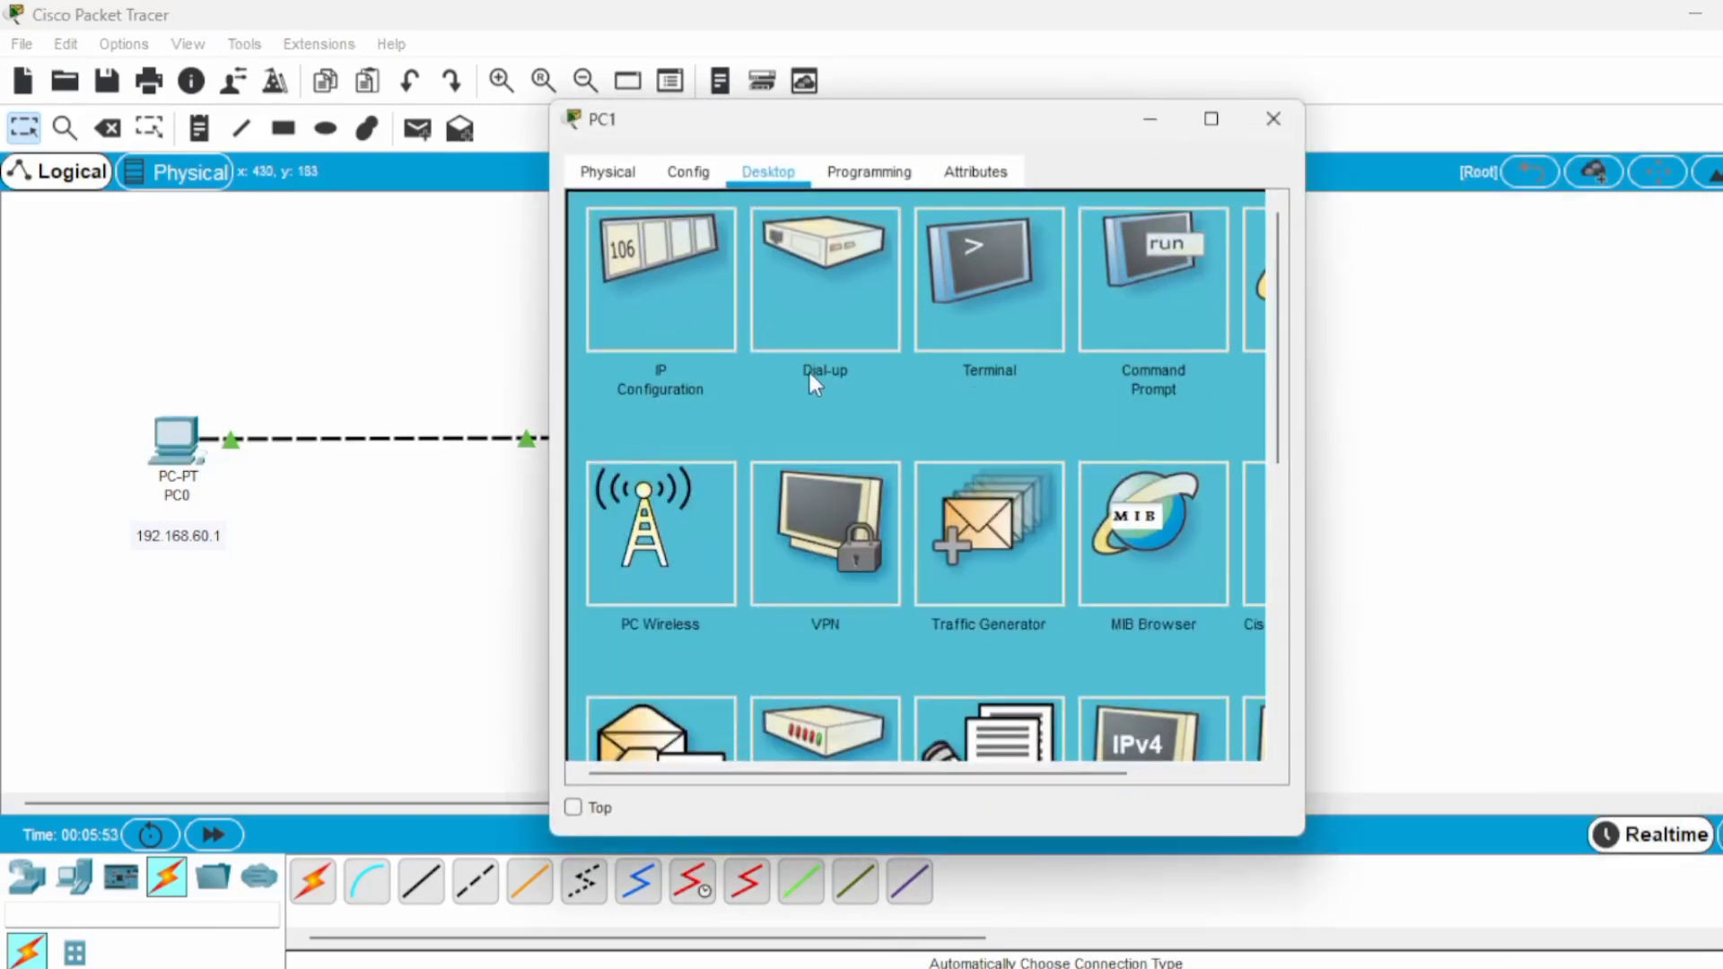
{"action": "left_click", "coordinate": [620, 283]}
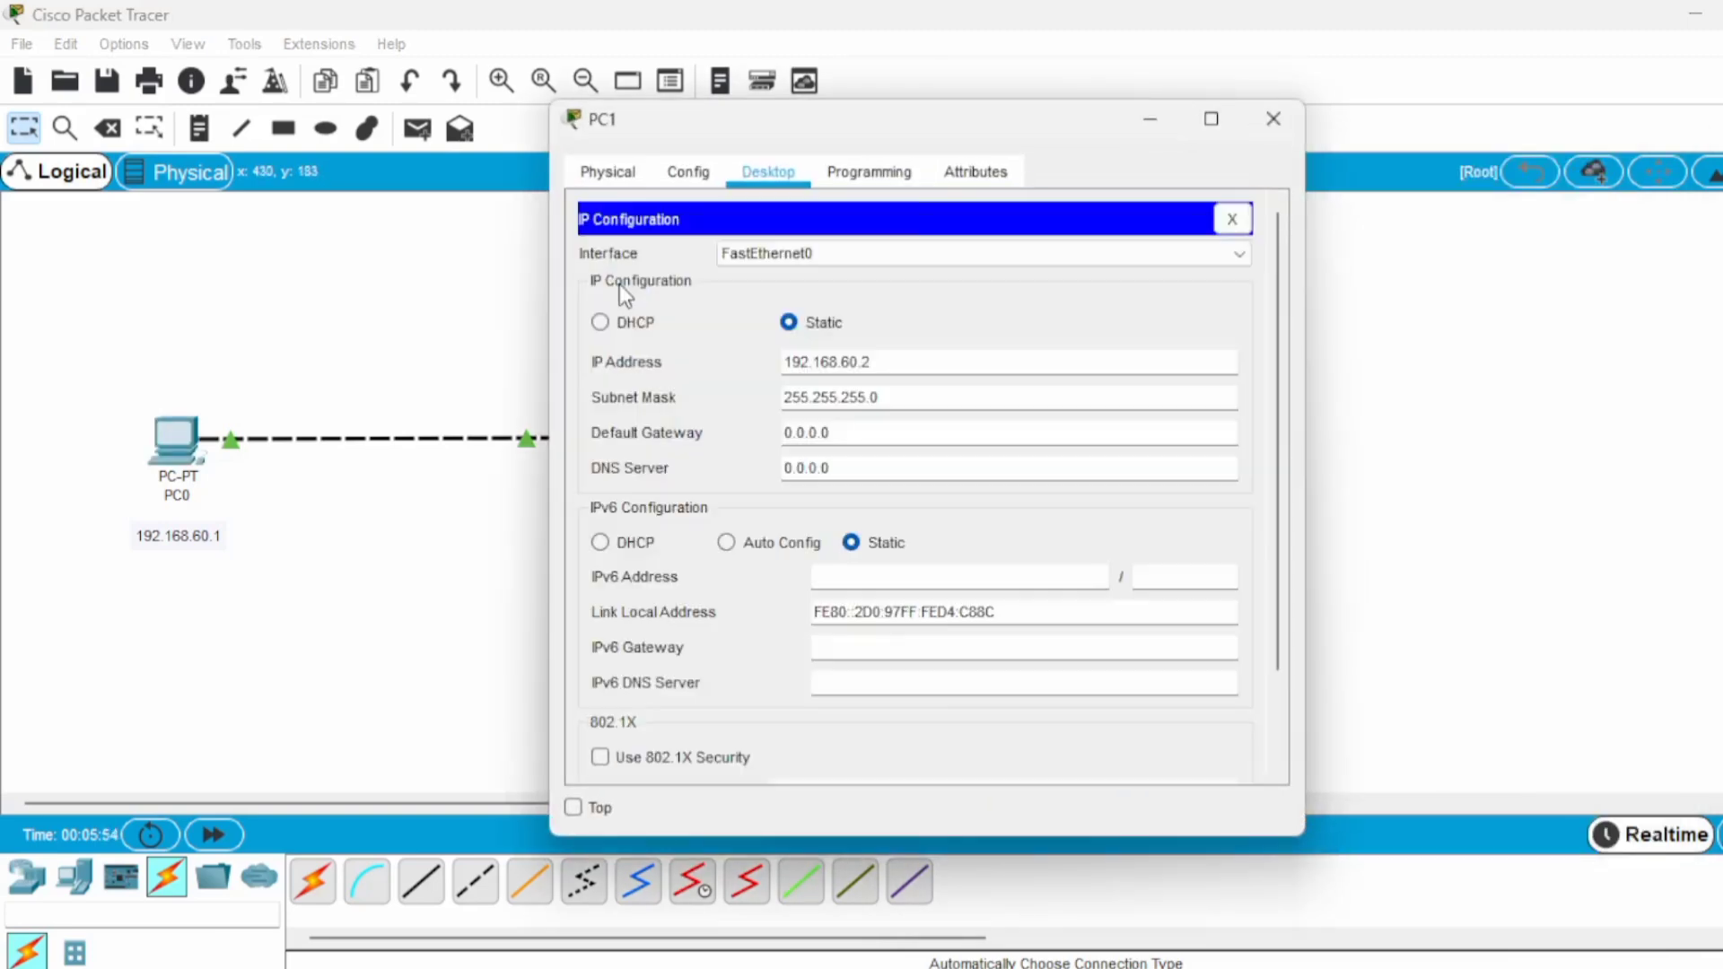
{"action": "left_click", "coordinate": [854, 360]}
{"action": "key", "text": "BackSpace"}
{"action": "type", "text": "5"}
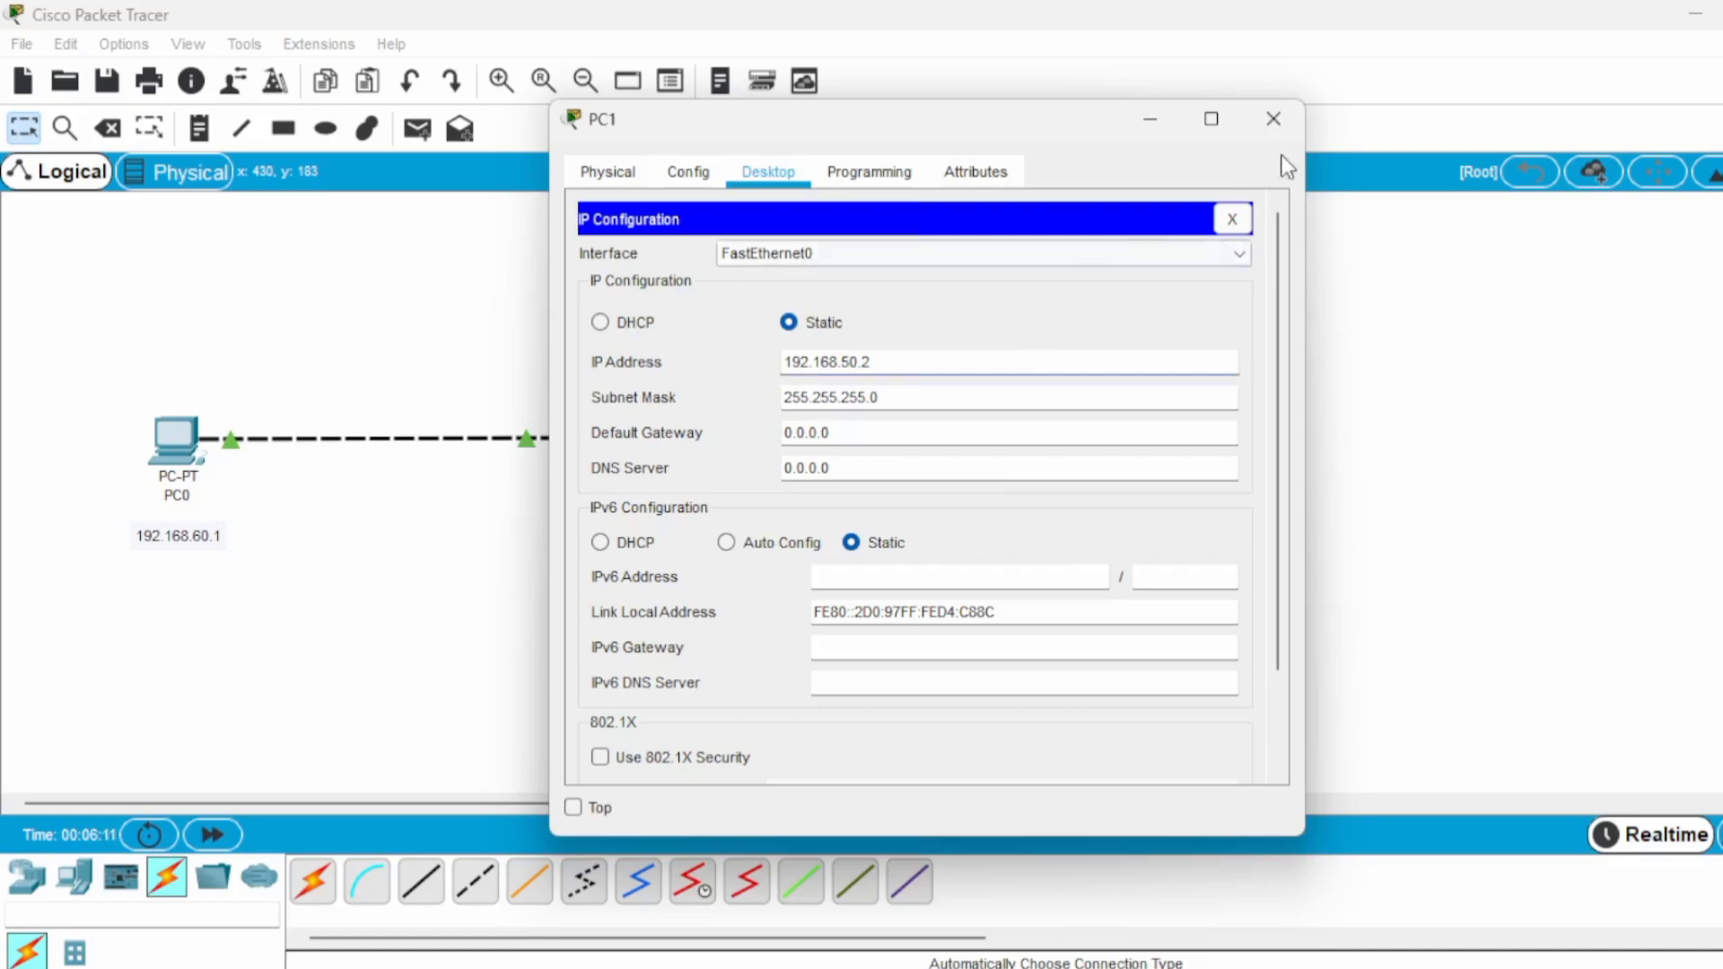
{"action": "left_click", "coordinate": [1273, 118]}
Step: Edit the note below PC1 to read 192.168.50.2
{"action": "left_click", "coordinate": [182, 437]}
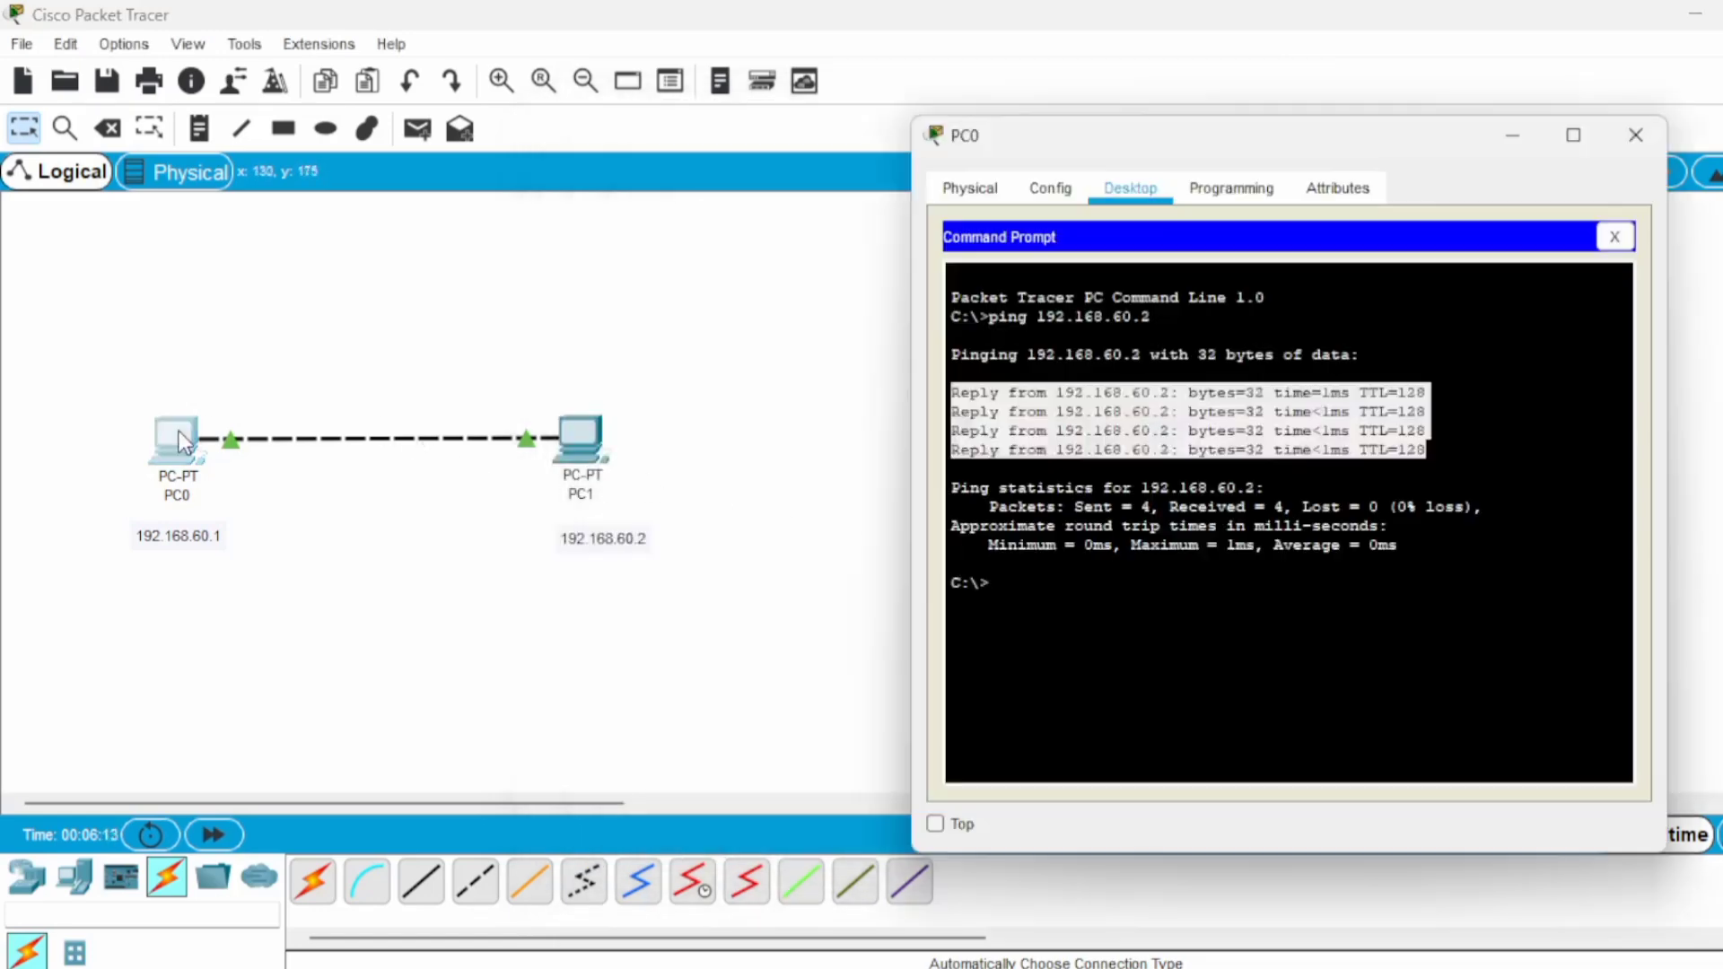
{"action": "left_click", "coordinate": [1029, 580]}
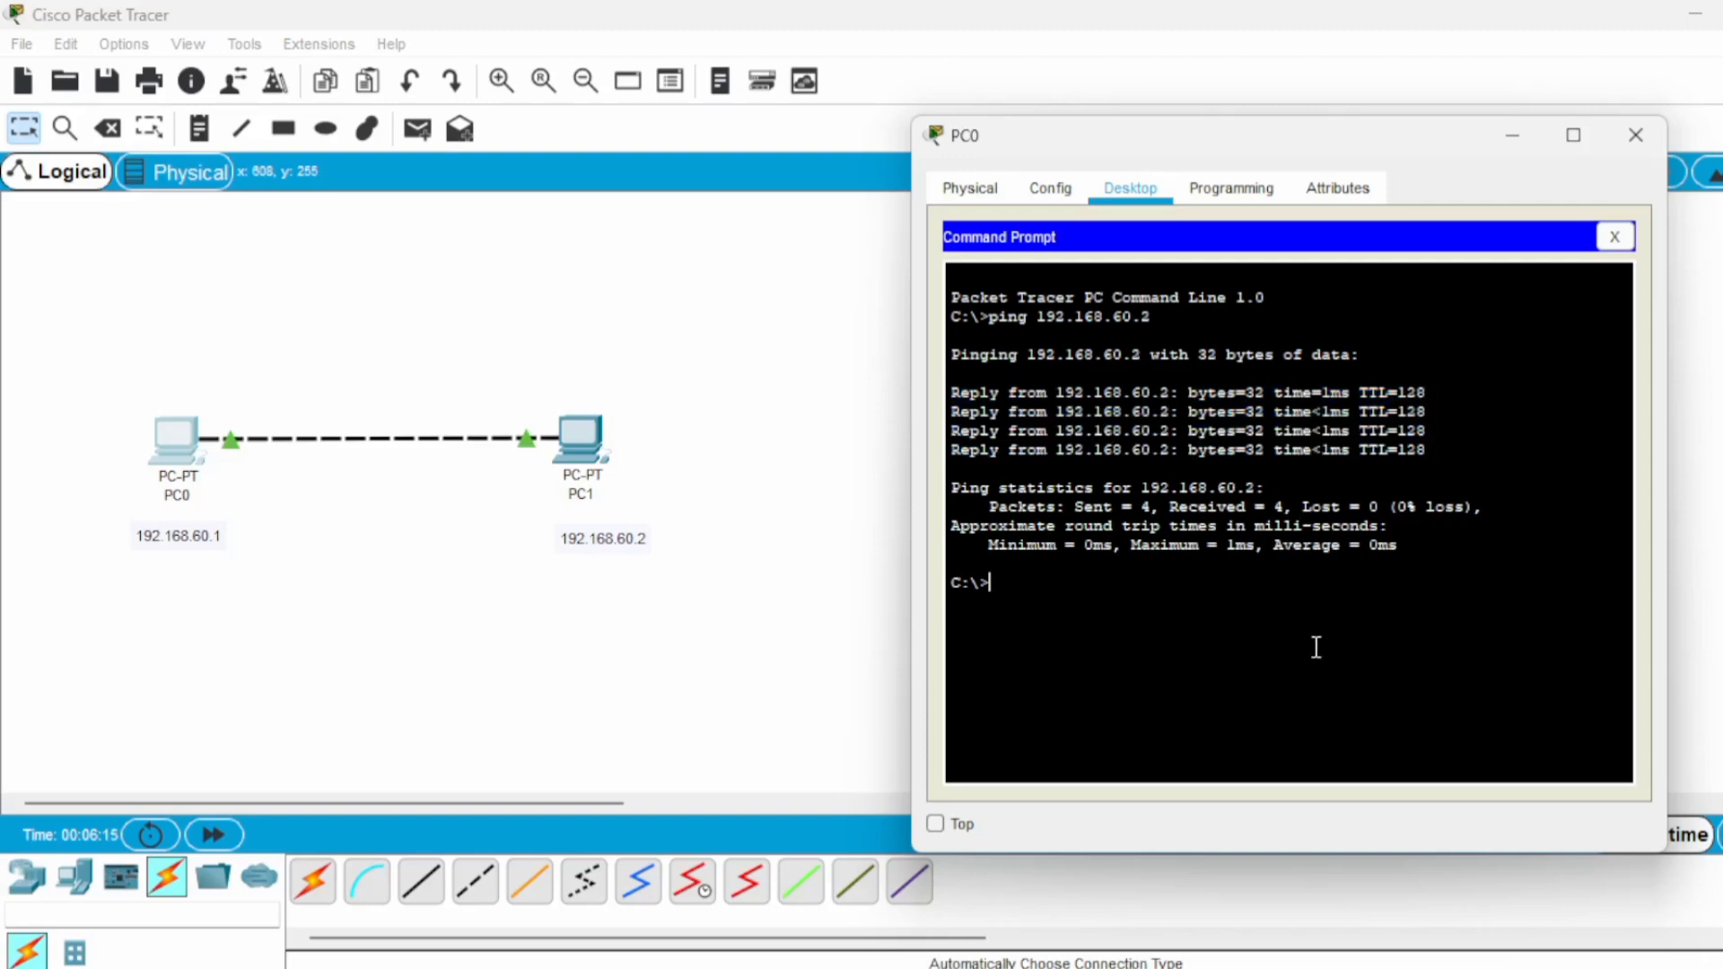
{"action": "left_click", "coordinate": [624, 538]}
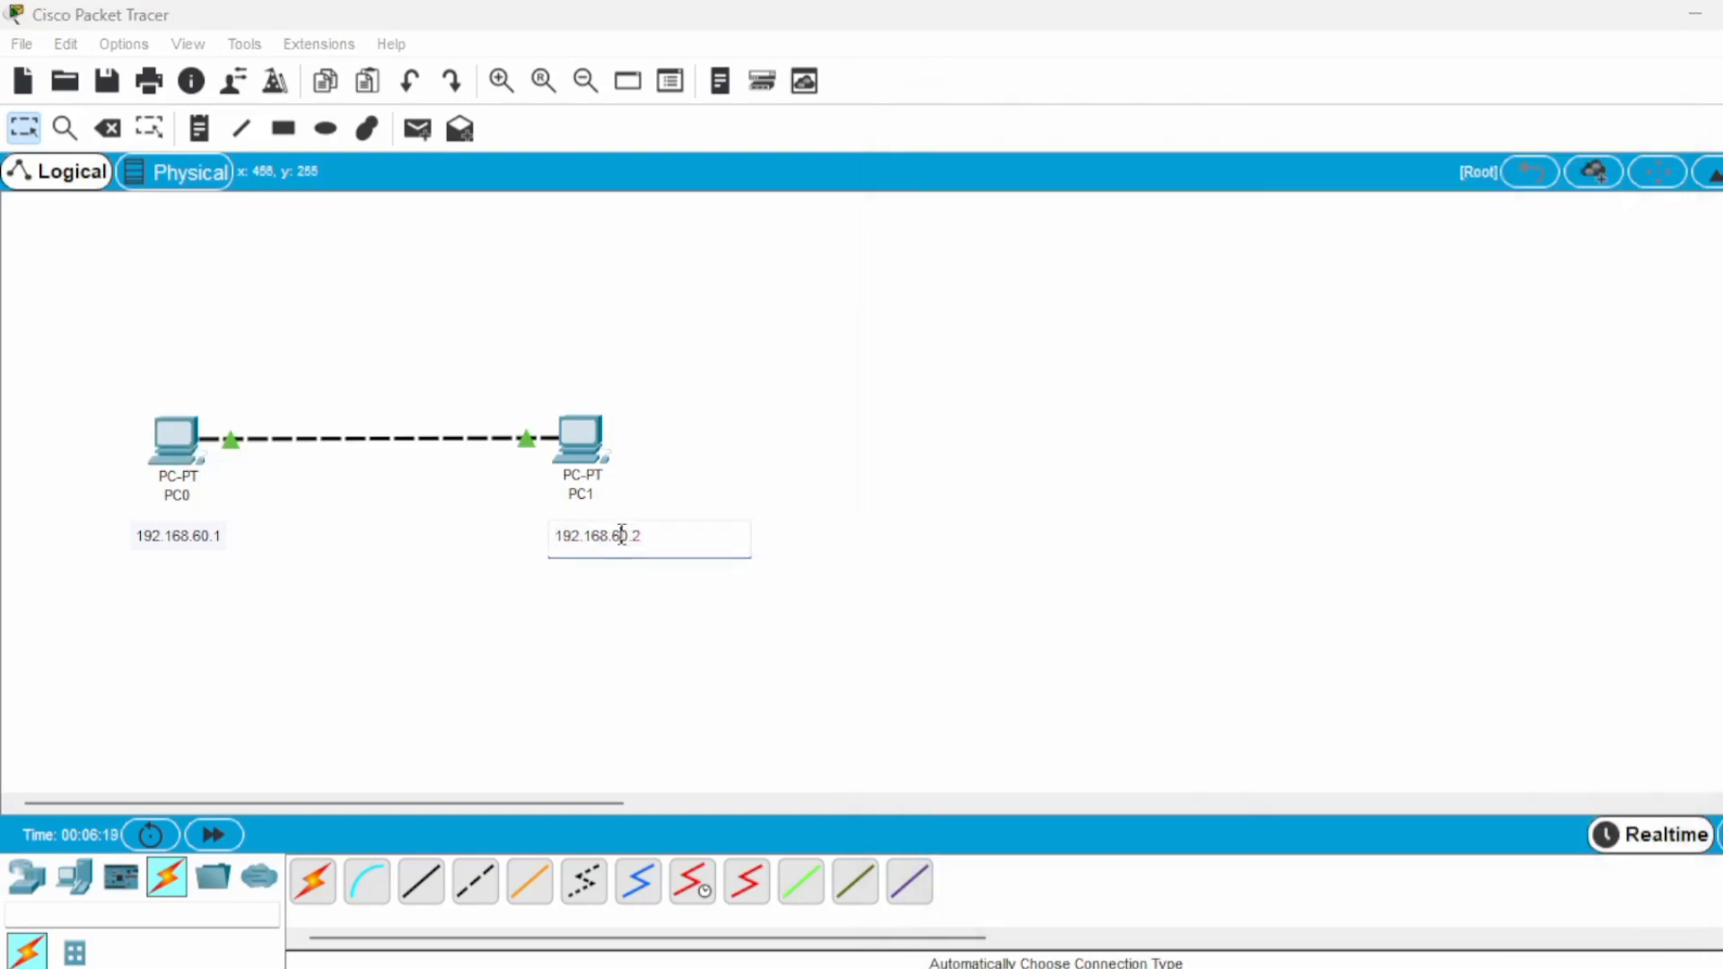
{"action": "key", "text": "BackSpace"}
{"action": "type", "text": "5"}
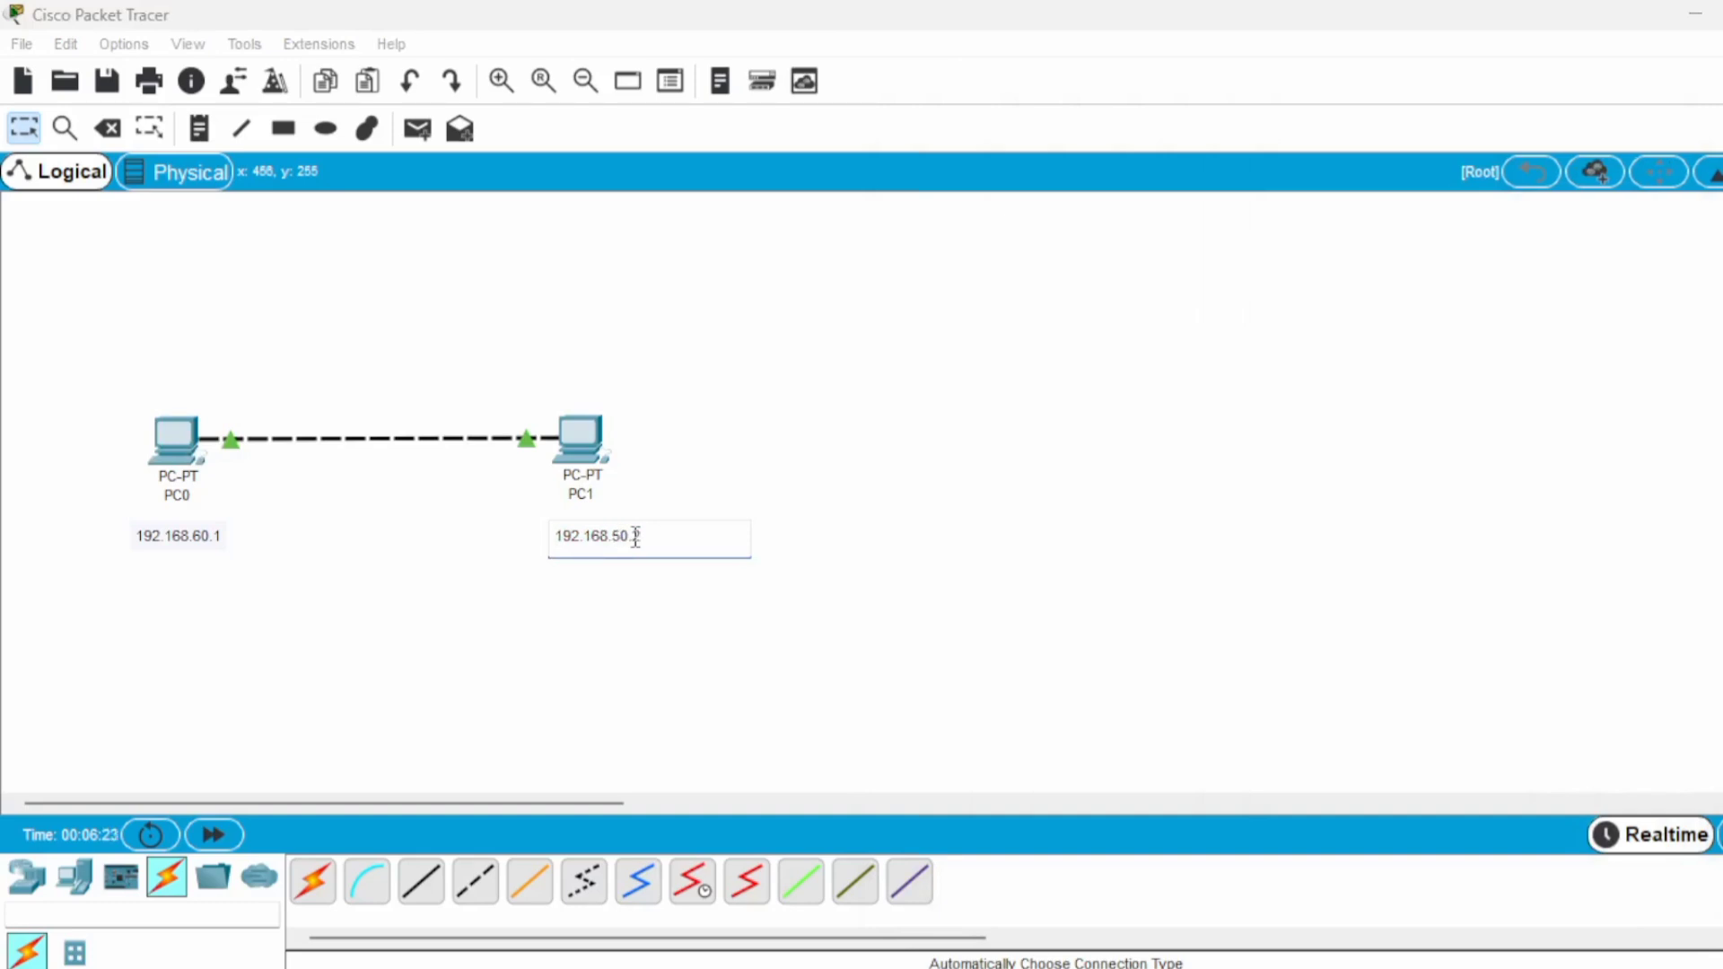
{"action": "left_click", "coordinate": [718, 514]}
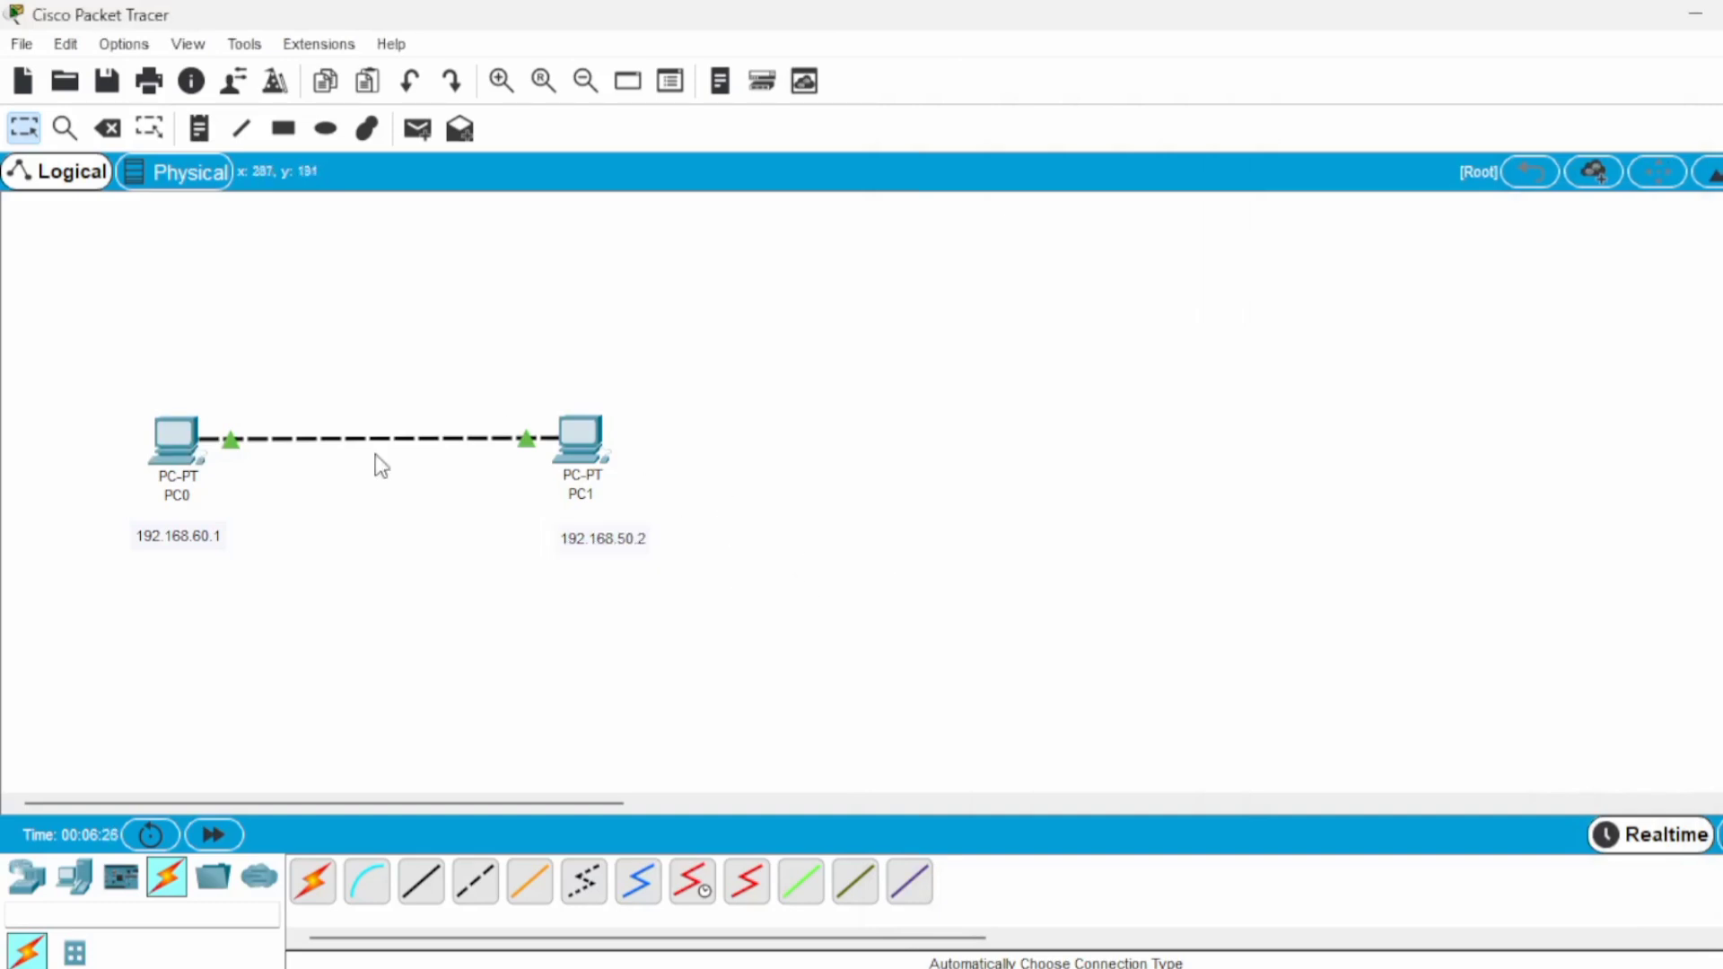
Step: Ping 192.168.50.2 from PC0's Command Prompt to test connectivity across different networks
{"action": "left_click", "coordinate": [171, 446]}
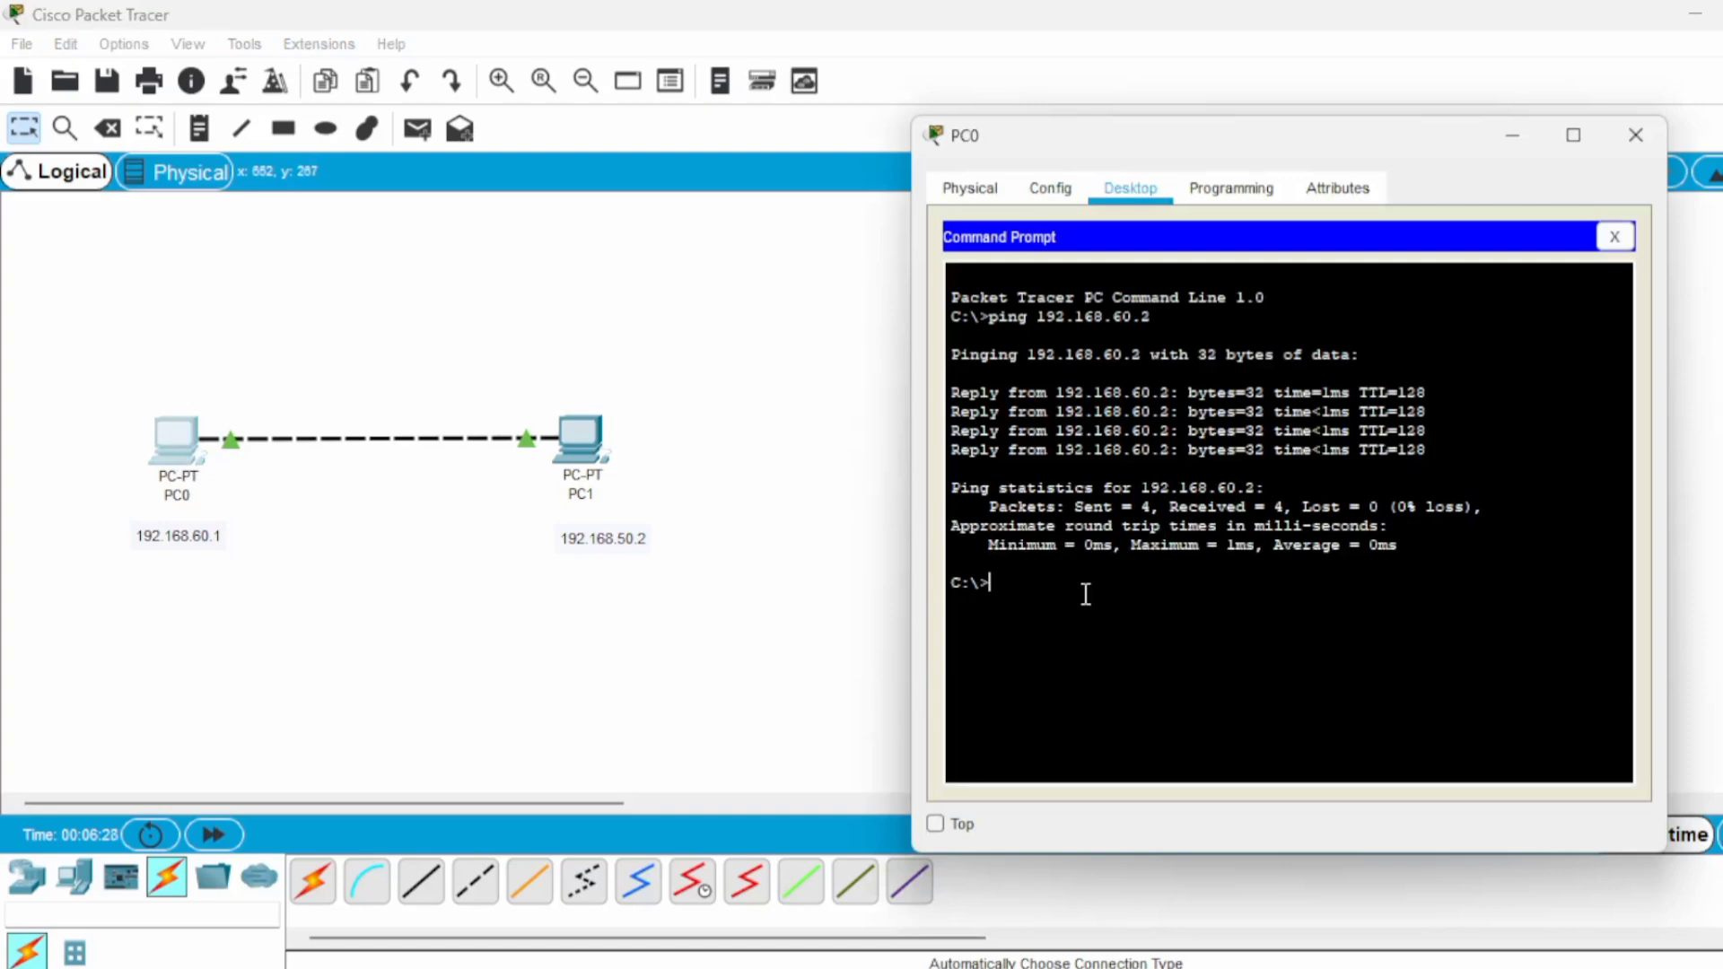
{"action": "type", "text": "ping 192.168.50.2"}
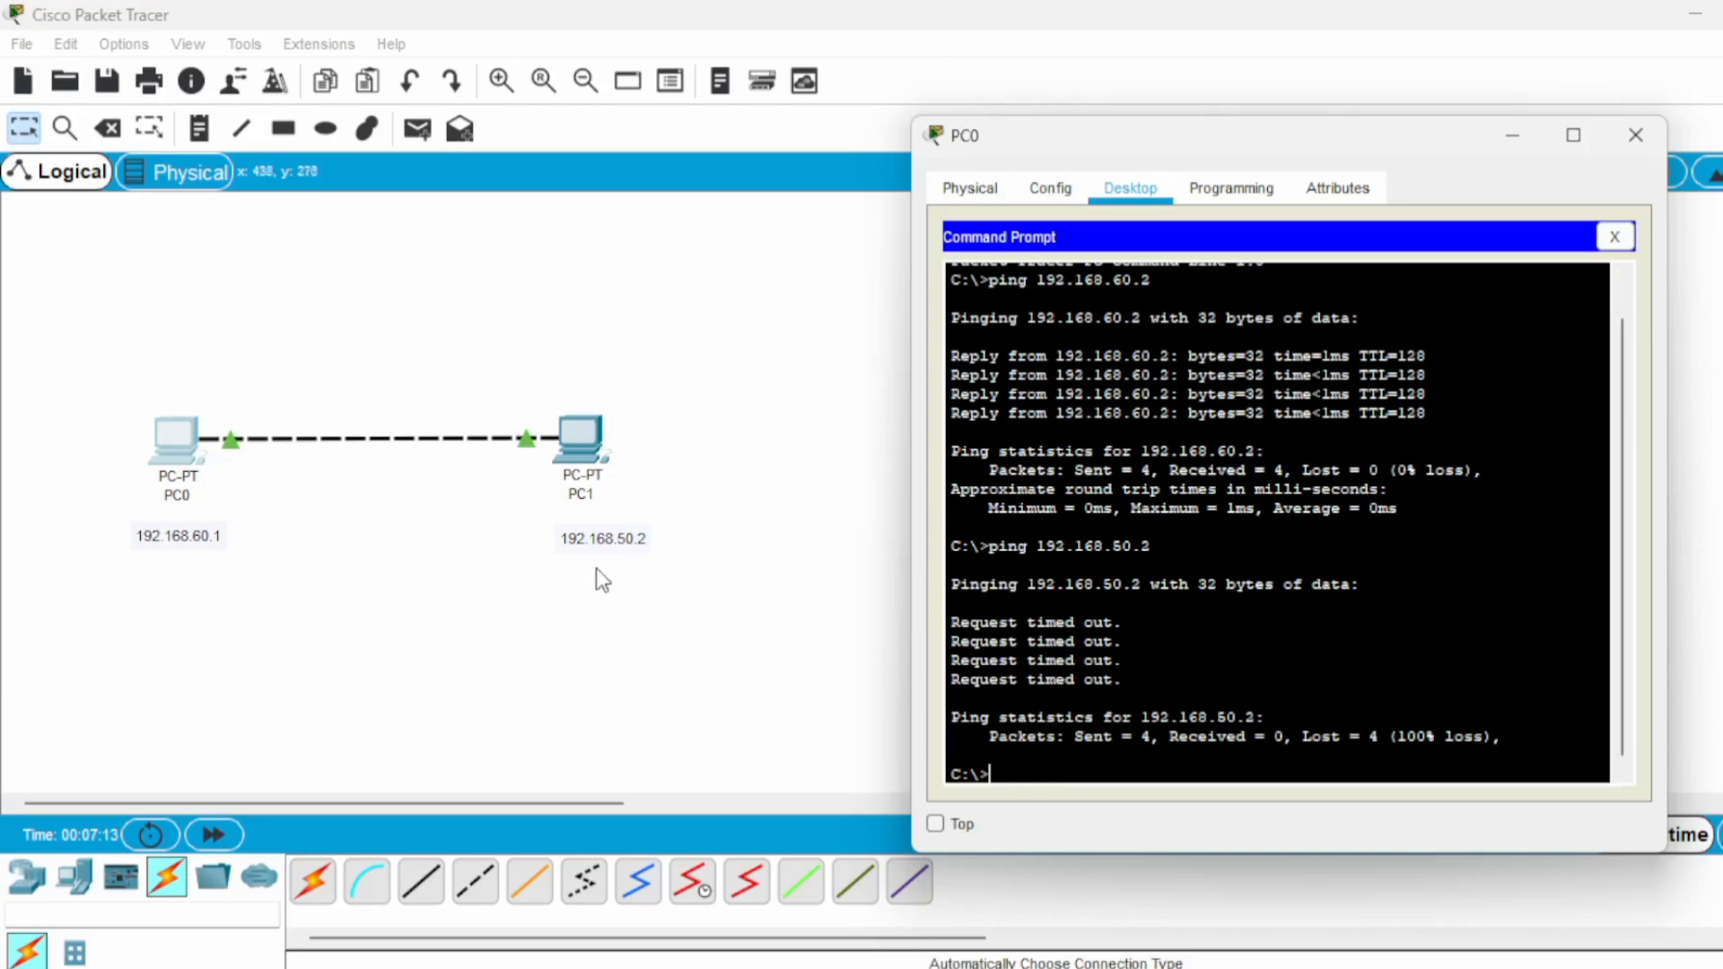
Step: Edit the note below PC1 to read 192.168.60.2
{"action": "left_click", "coordinate": [626, 538]}
{"action": "double_click", "coordinate": [626, 539]}
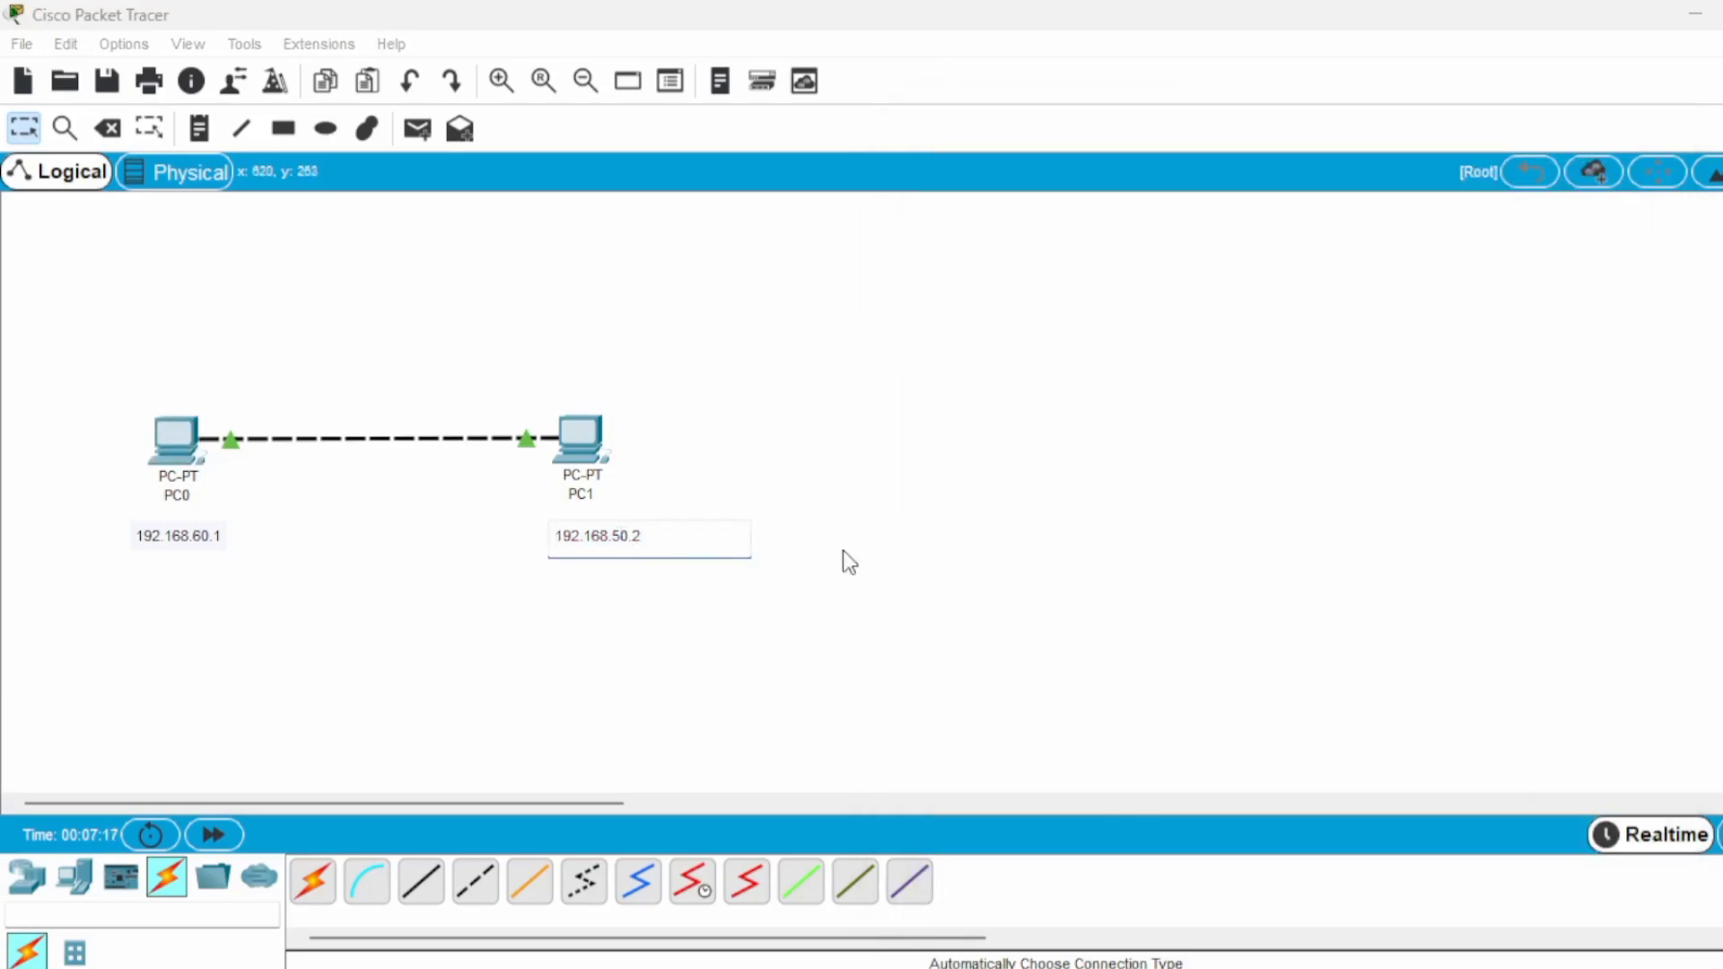
{"action": "key", "text": "BackSpace"}
{"action": "type", "text": "6"}
Step: Ping 192.168.60.1 from PC1's Command Prompt to test the connection to PC0 and close the prompt
{"action": "left_click", "coordinate": [579, 445]}
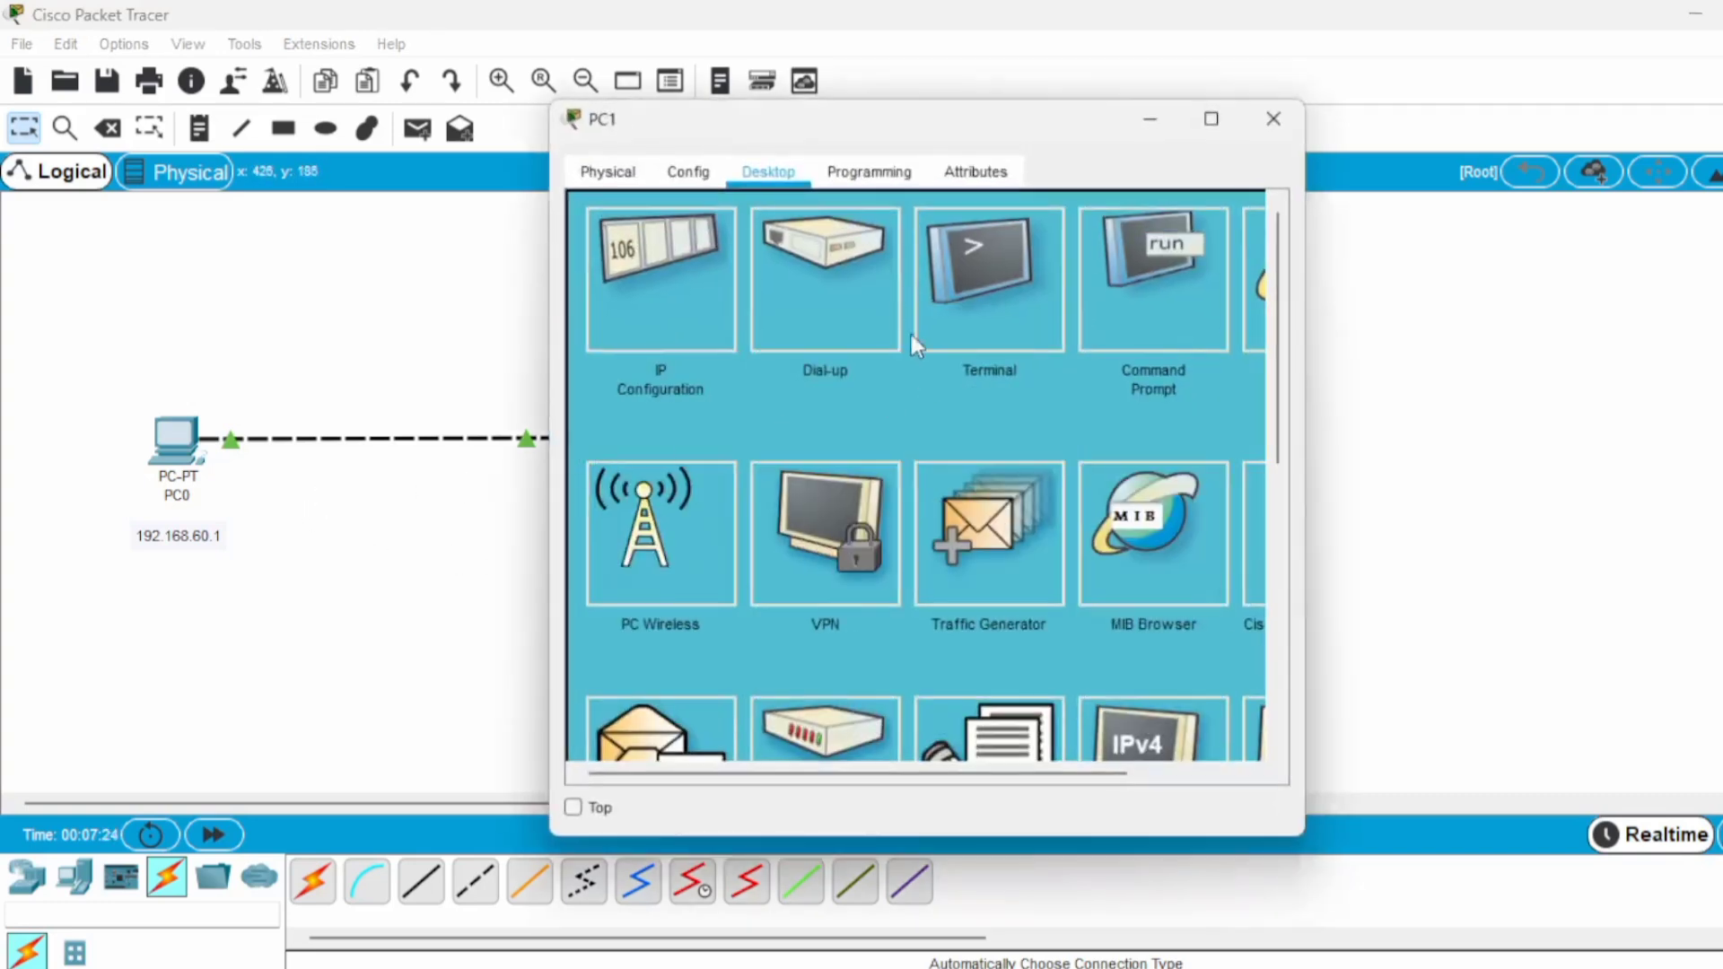
{"action": "left_click", "coordinate": [1156, 283]}
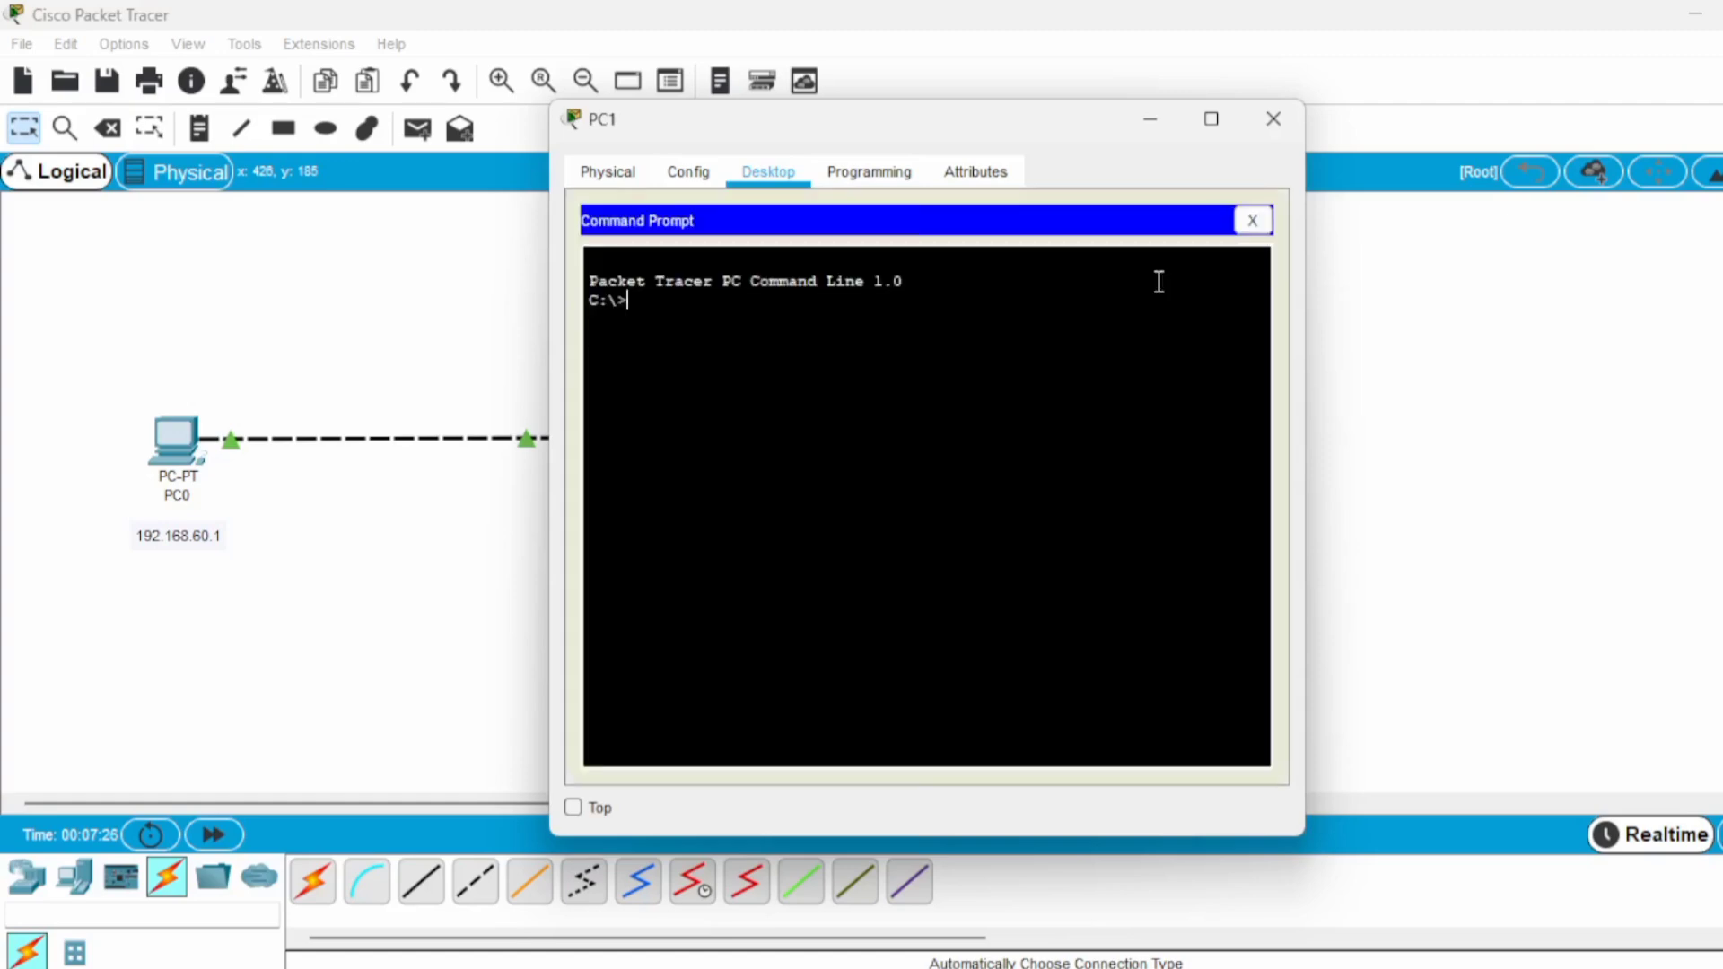
{"action": "type", "text": "ping 192.168.60"}
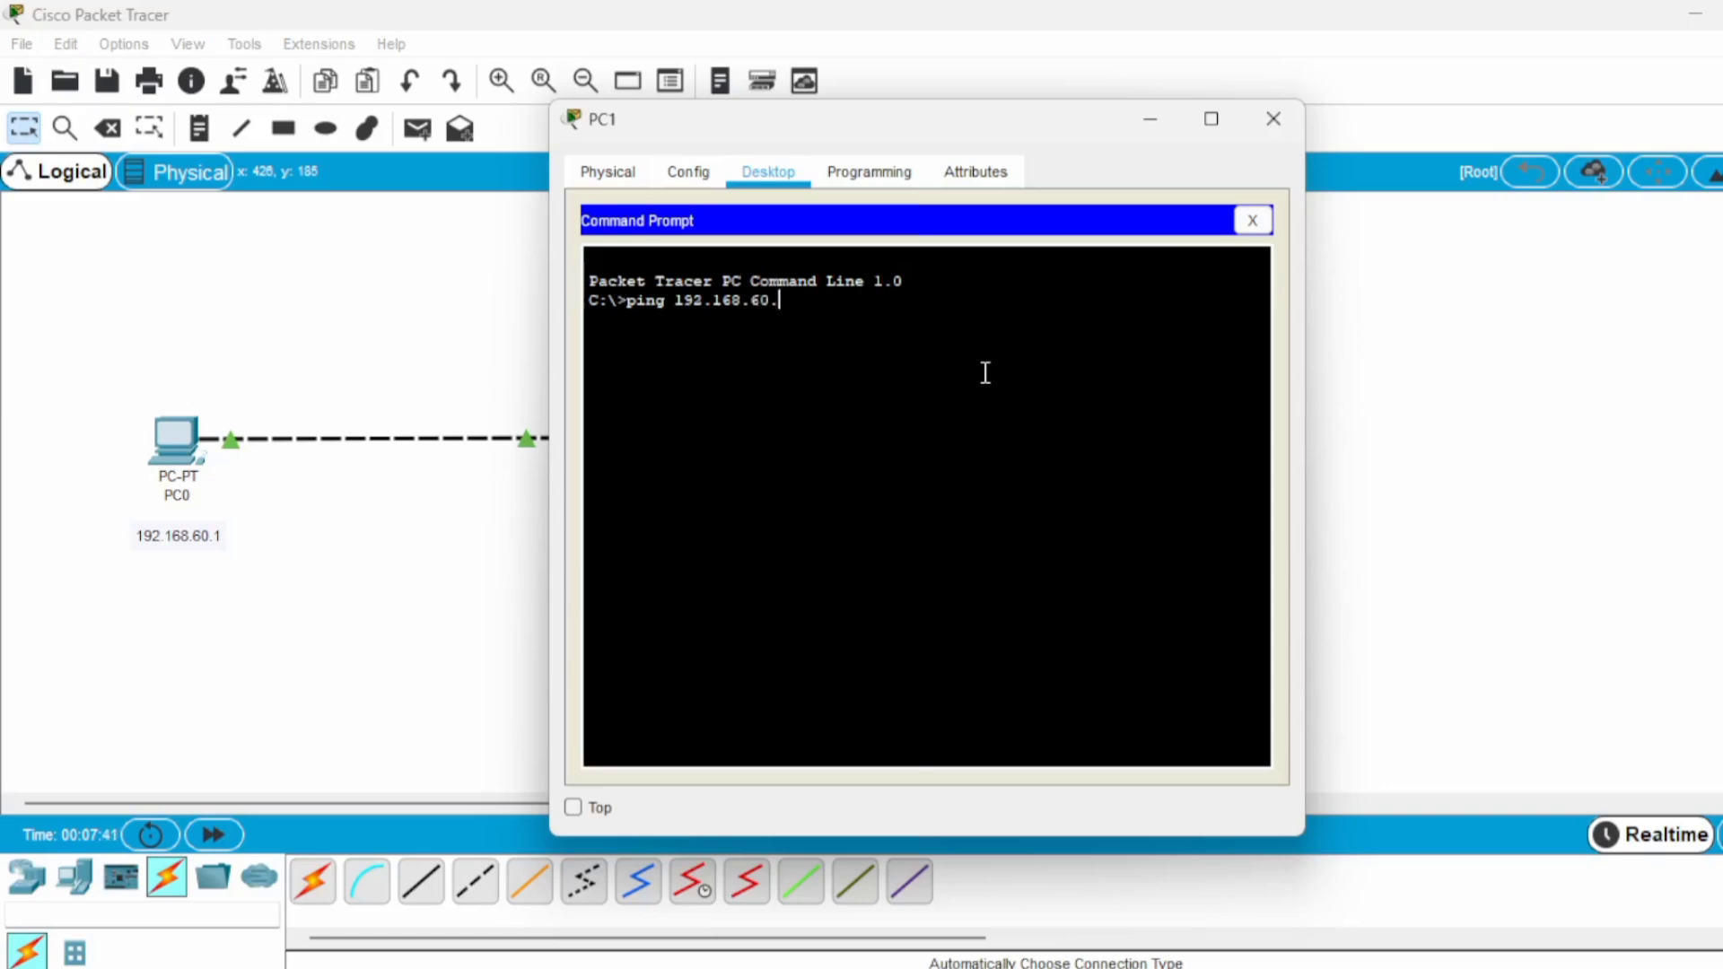
{"action": "type", "text": ".1"}
{"action": "left_click_drag", "start_coordinate": [1020, 126], "coordinate": [1240, 172]}
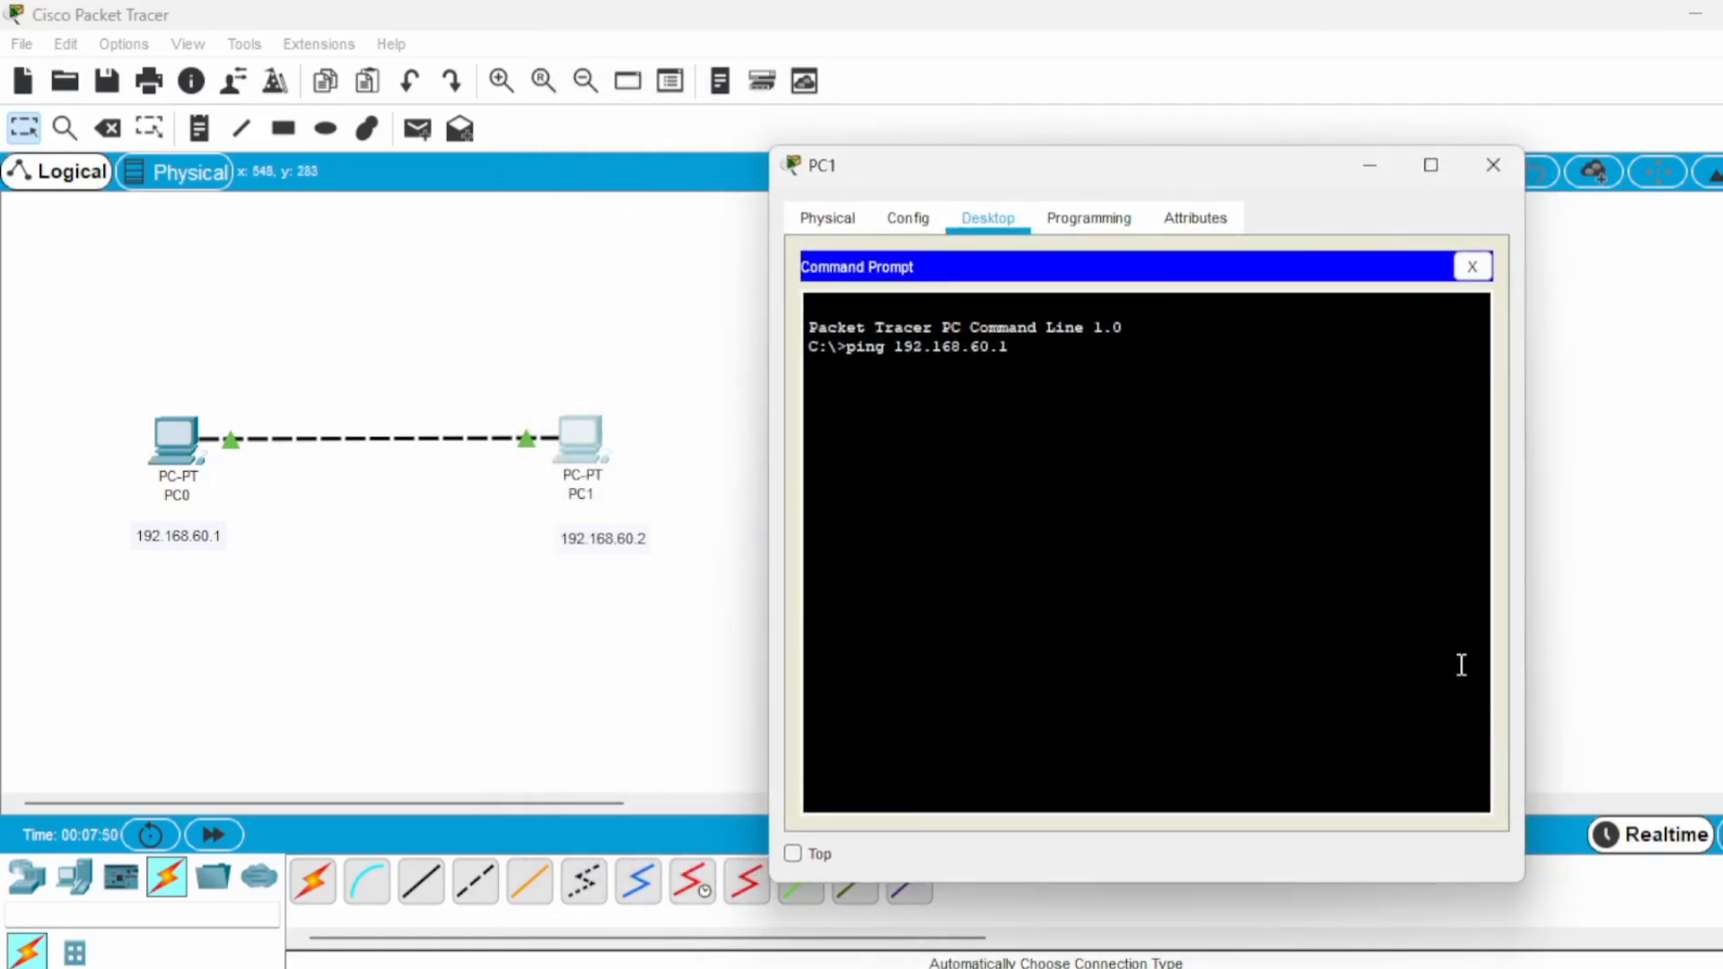
{"action": "key", "text": "Return"}
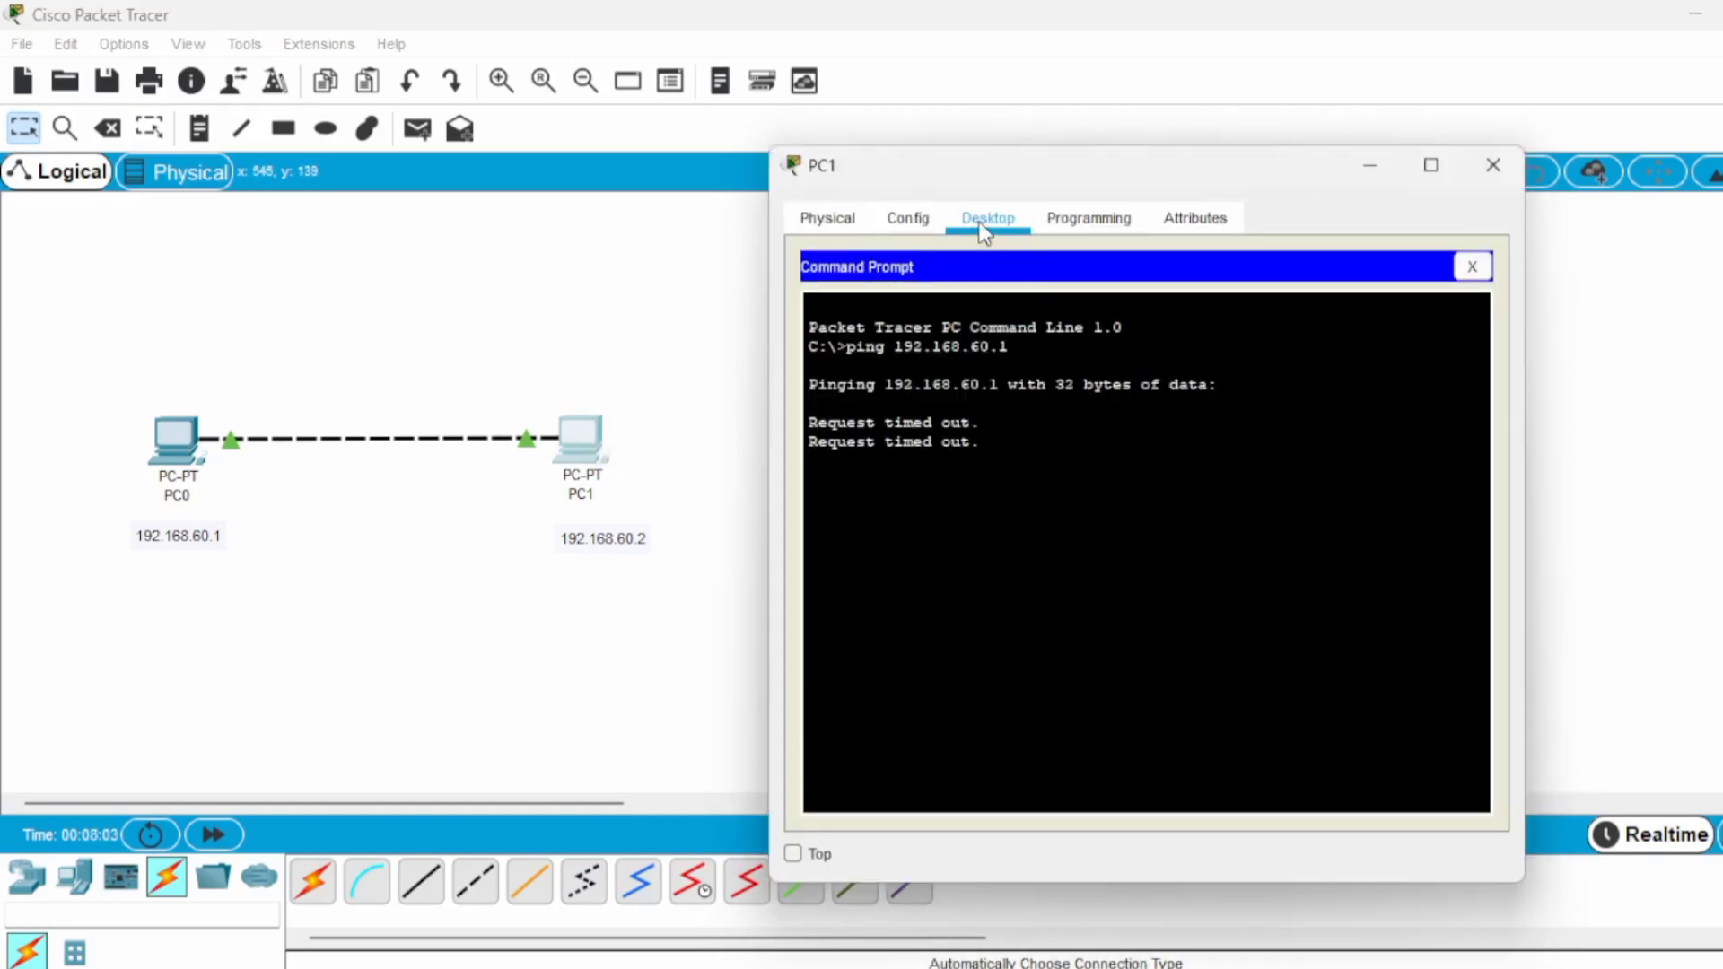
{"action": "left_click", "coordinate": [1458, 274]}
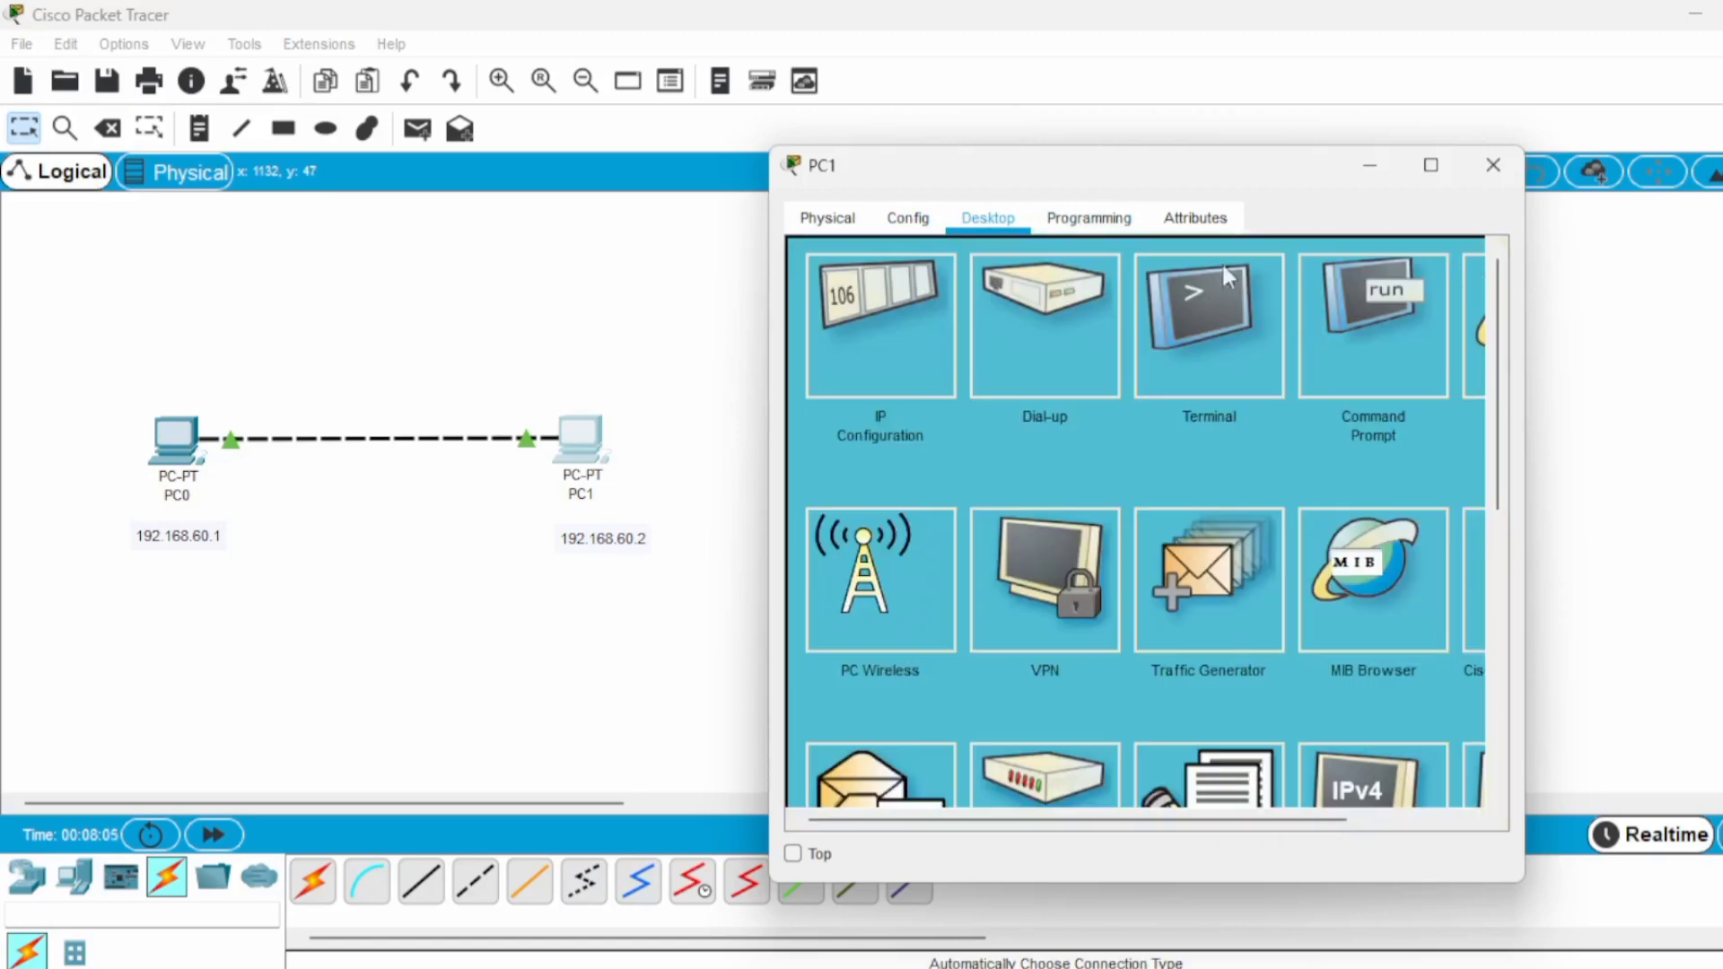
Step: Change PC1's static IP address to 192.168.60.2 and close its configuration window
{"action": "left_click", "coordinate": [897, 305]}
{"action": "left_click", "coordinate": [1067, 414]}
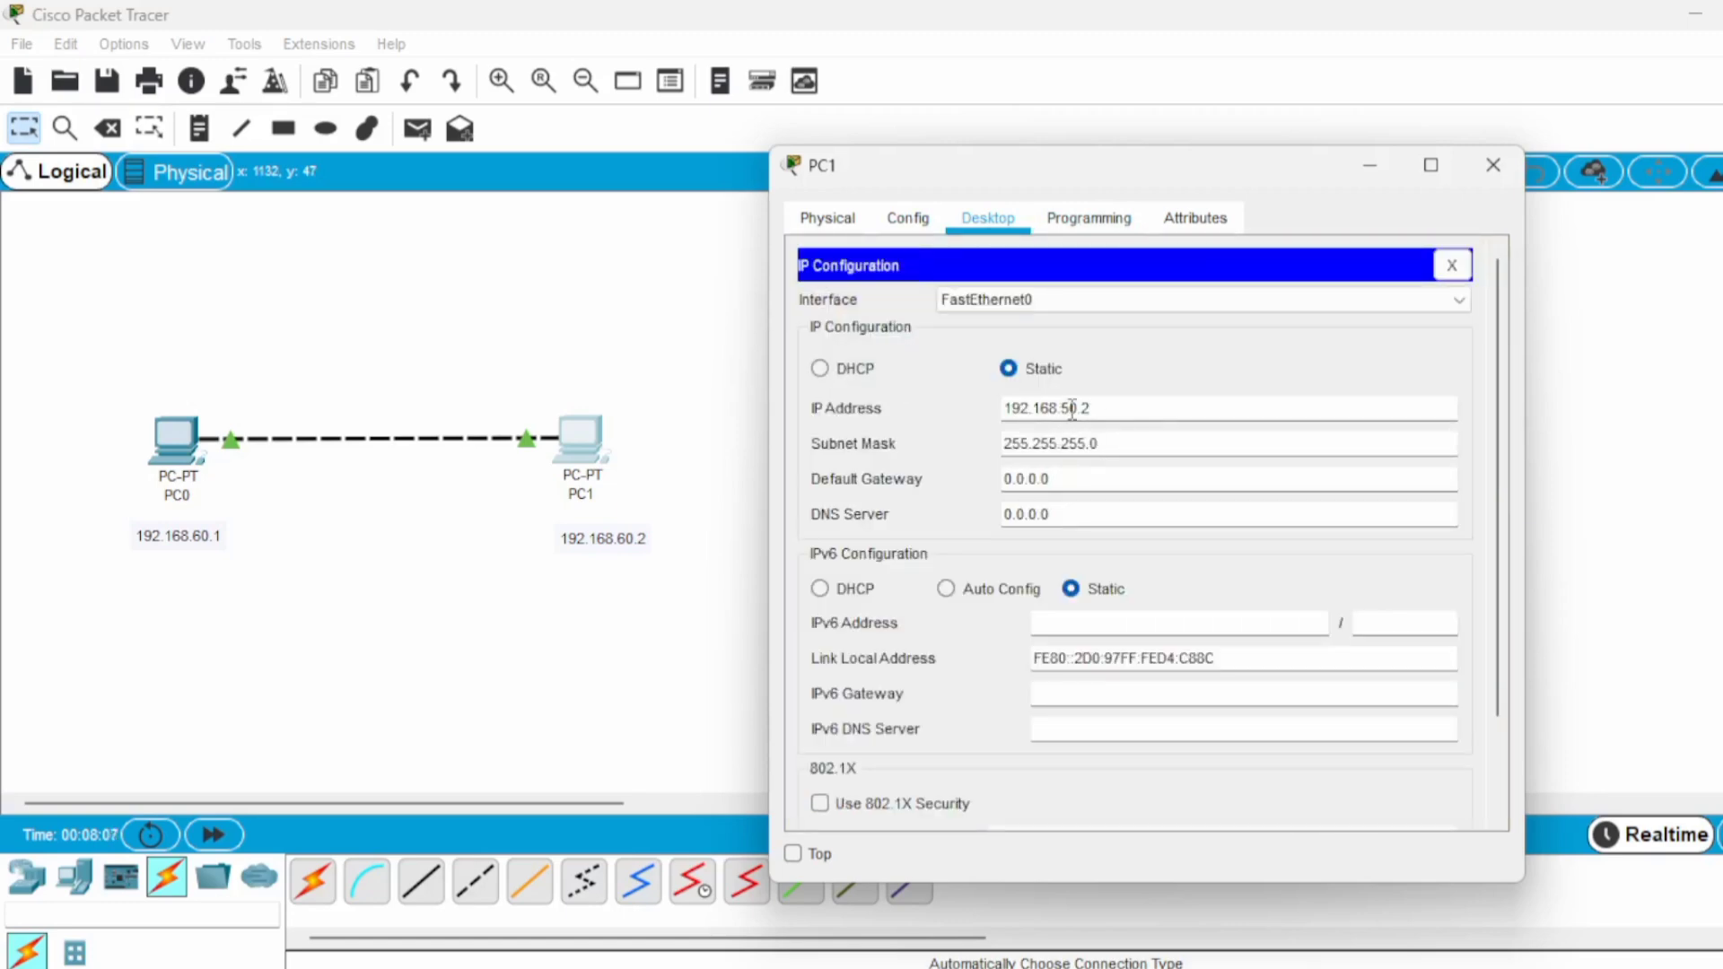
{"action": "key", "text": "BackSpace"}
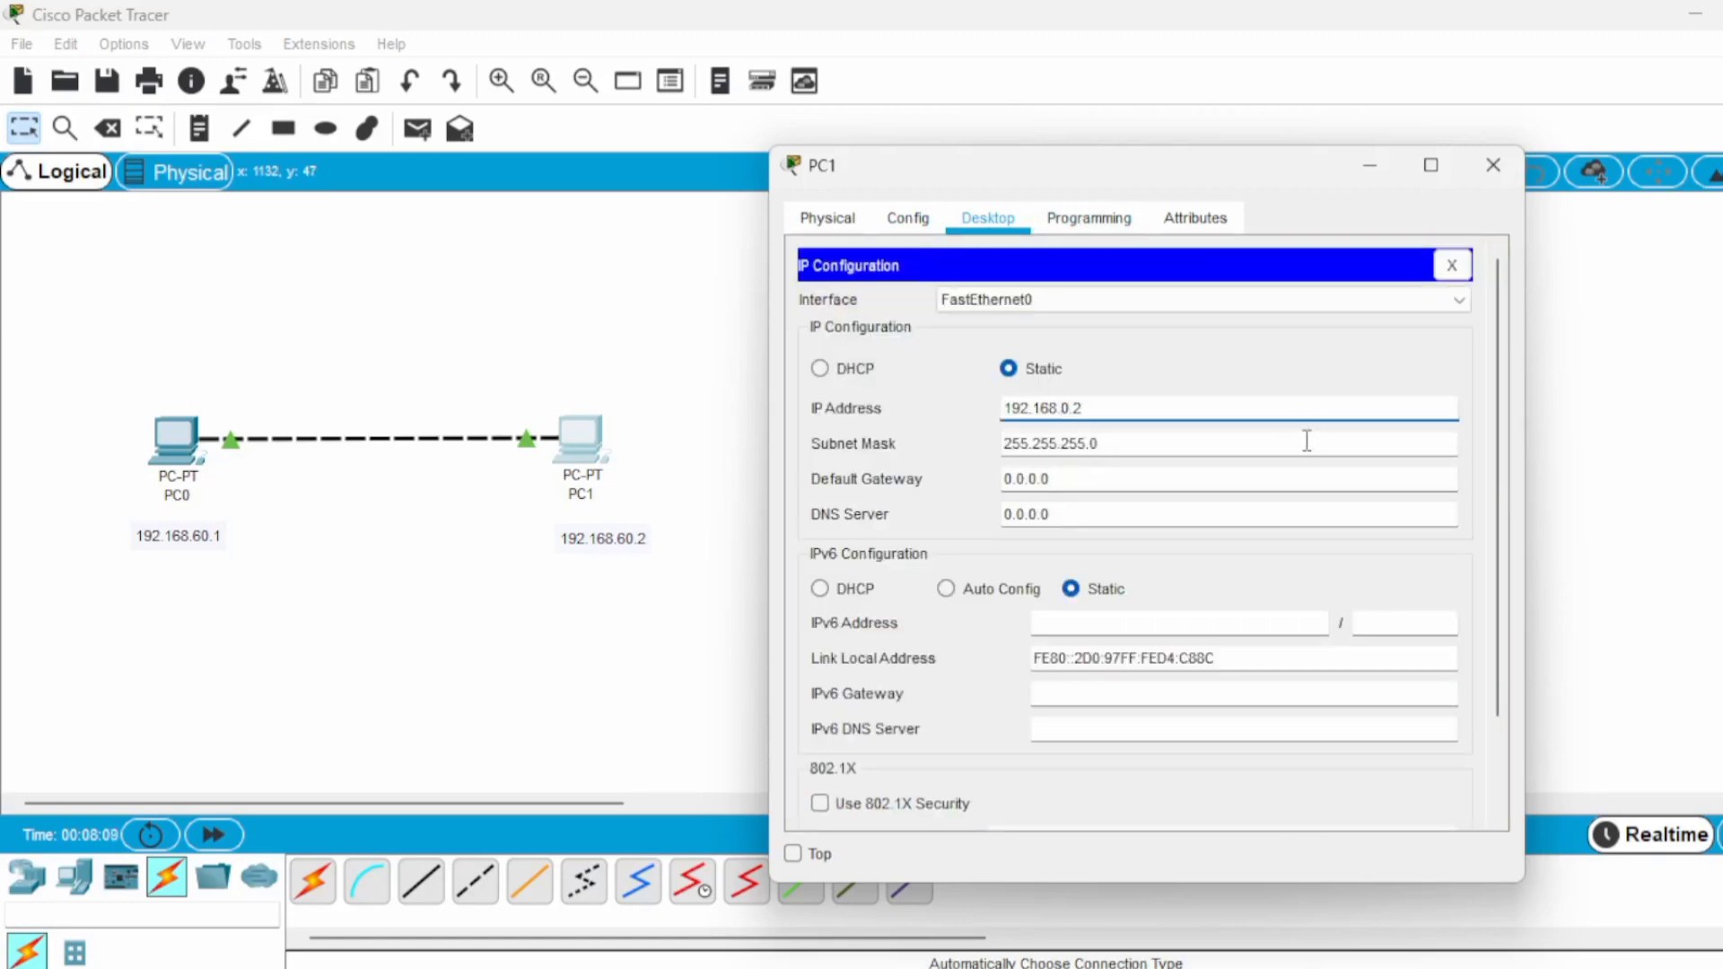
{"action": "type", "text": "6"}
{"action": "left_click", "coordinate": [1493, 167]}
Step: Repeat the ping to 192.168.60.1 from PC1's Command Prompt to retest connectivity within the same network
{"action": "left_click", "coordinate": [581, 432]}
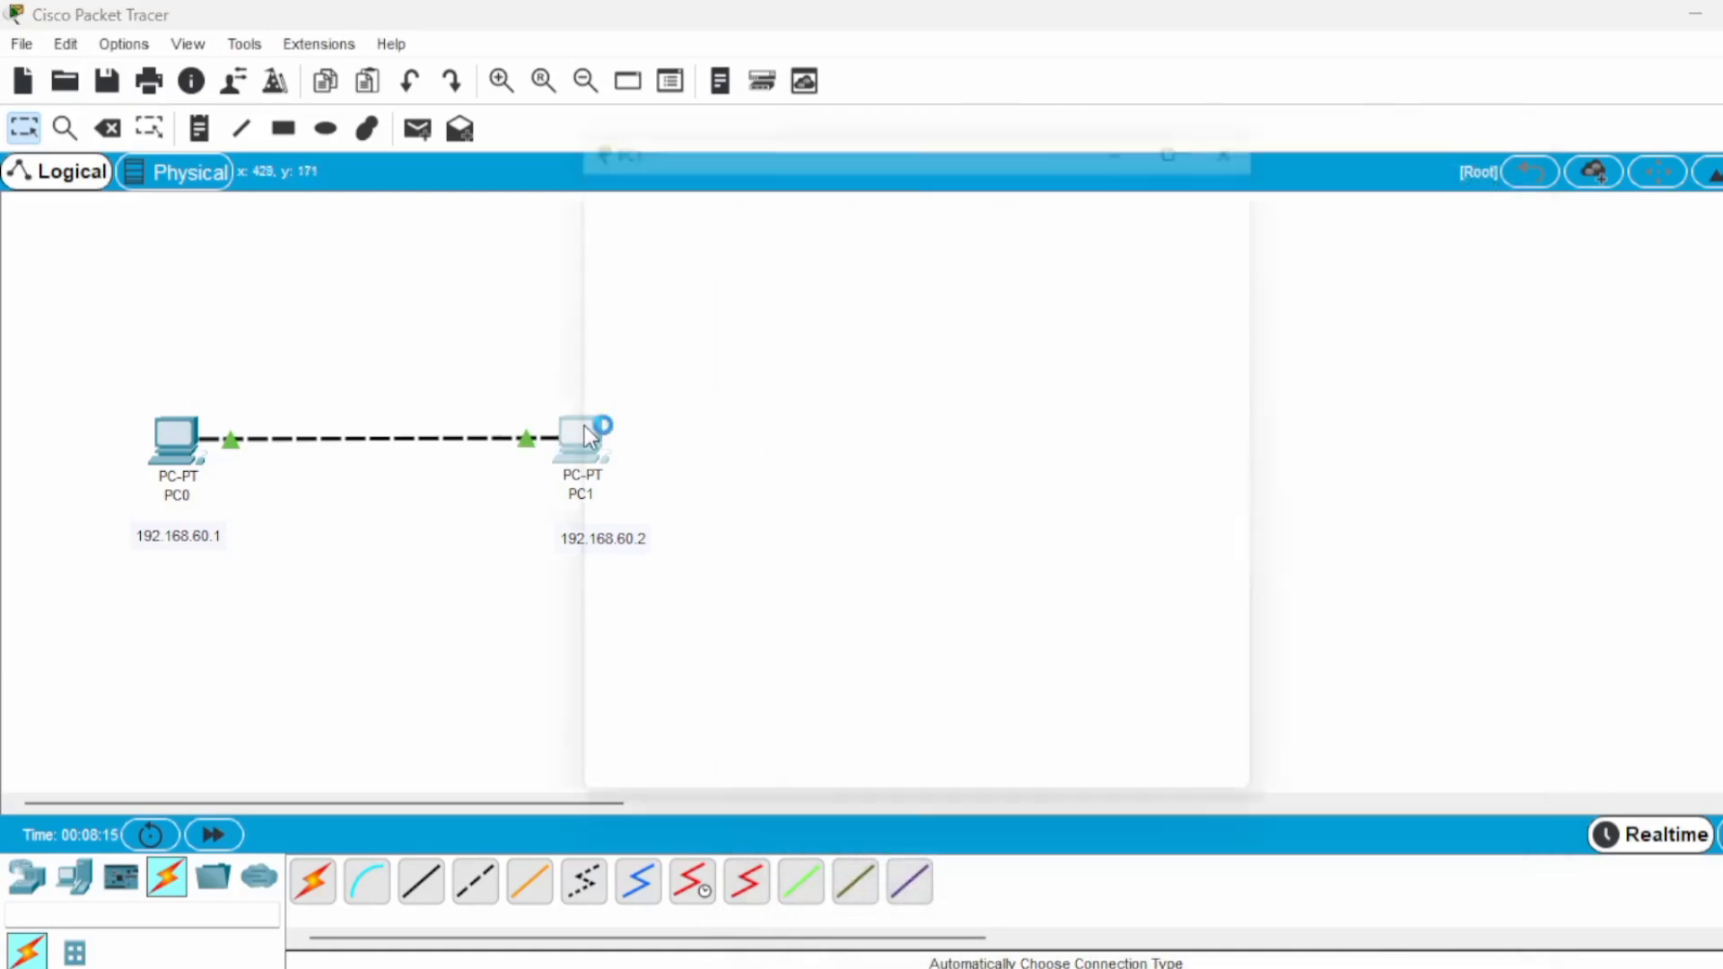
{"action": "left_click", "coordinate": [1142, 303]}
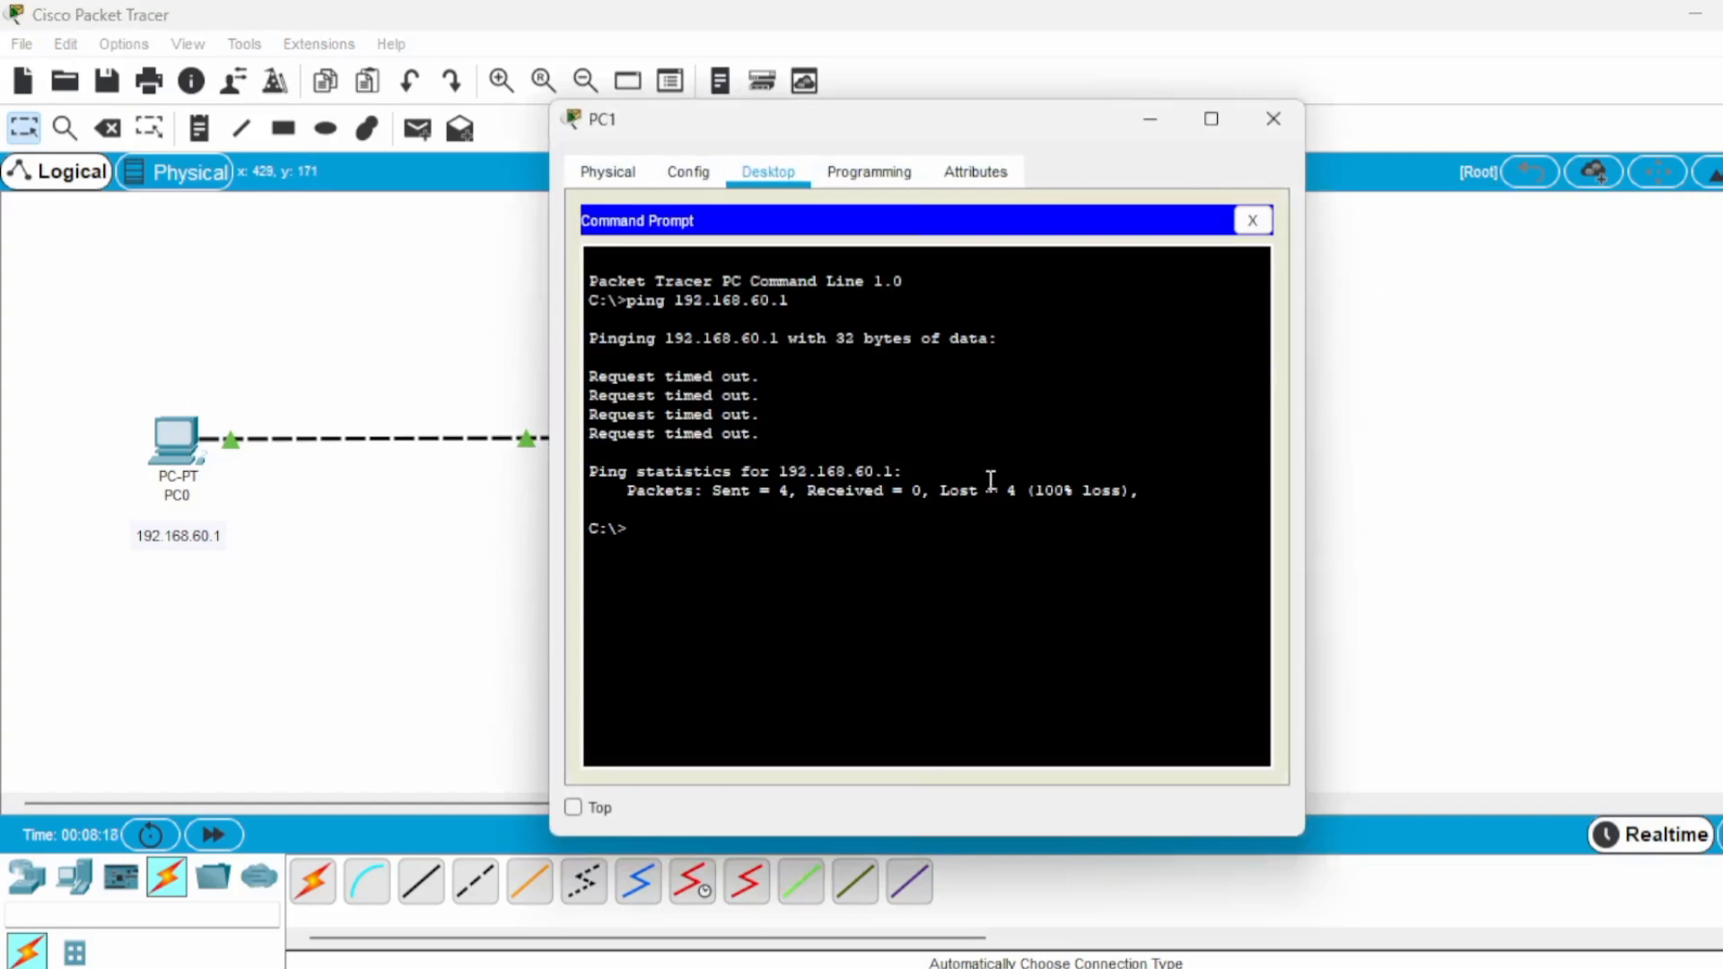
{"action": "type", "text": "ping 1"}
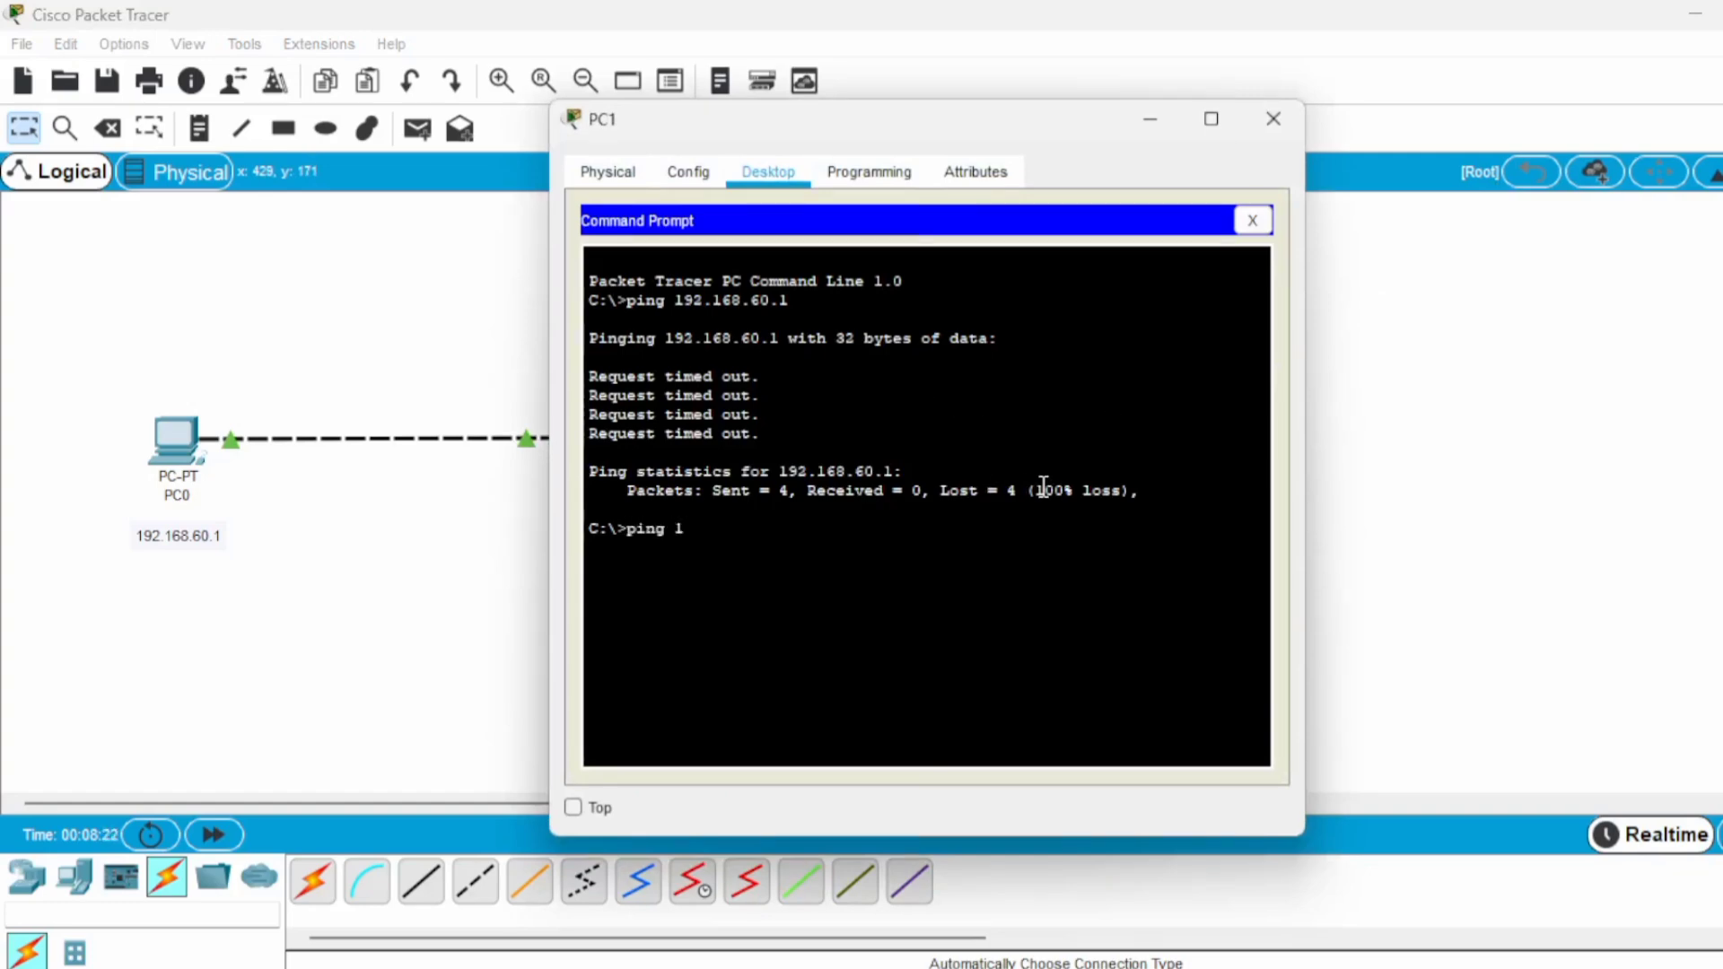
{"action": "type", "text": "92"}
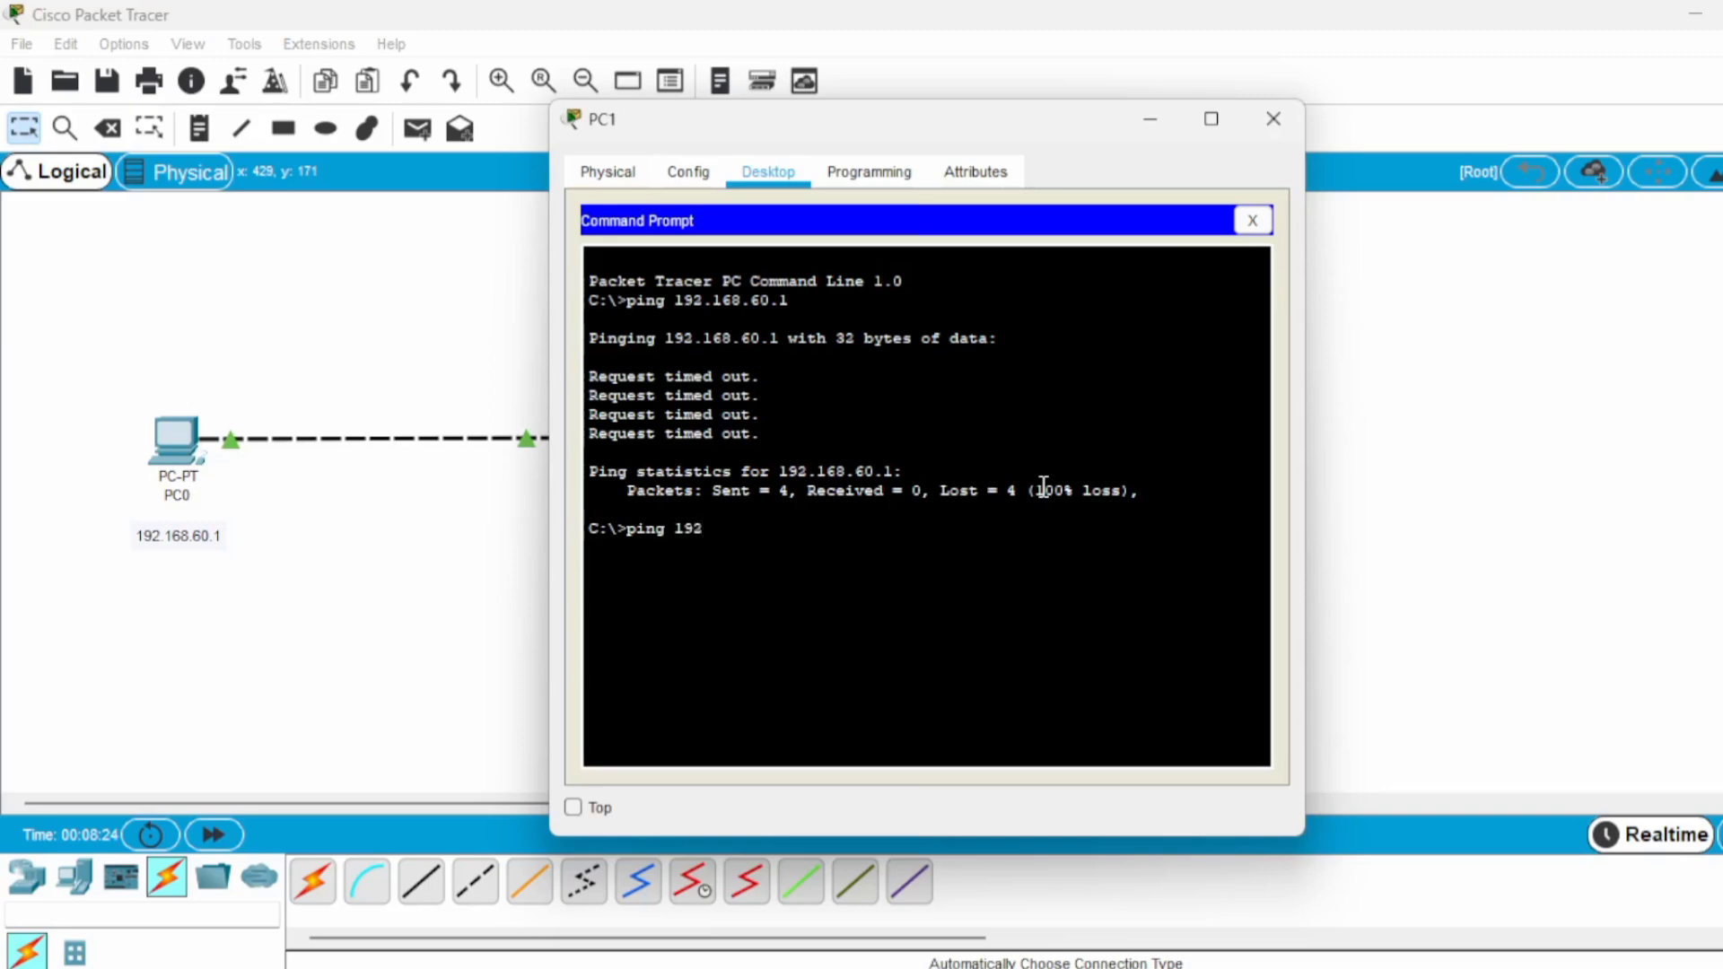
{"action": "type", "text": ".168.60.1"}
{"action": "key", "text": "Return"}
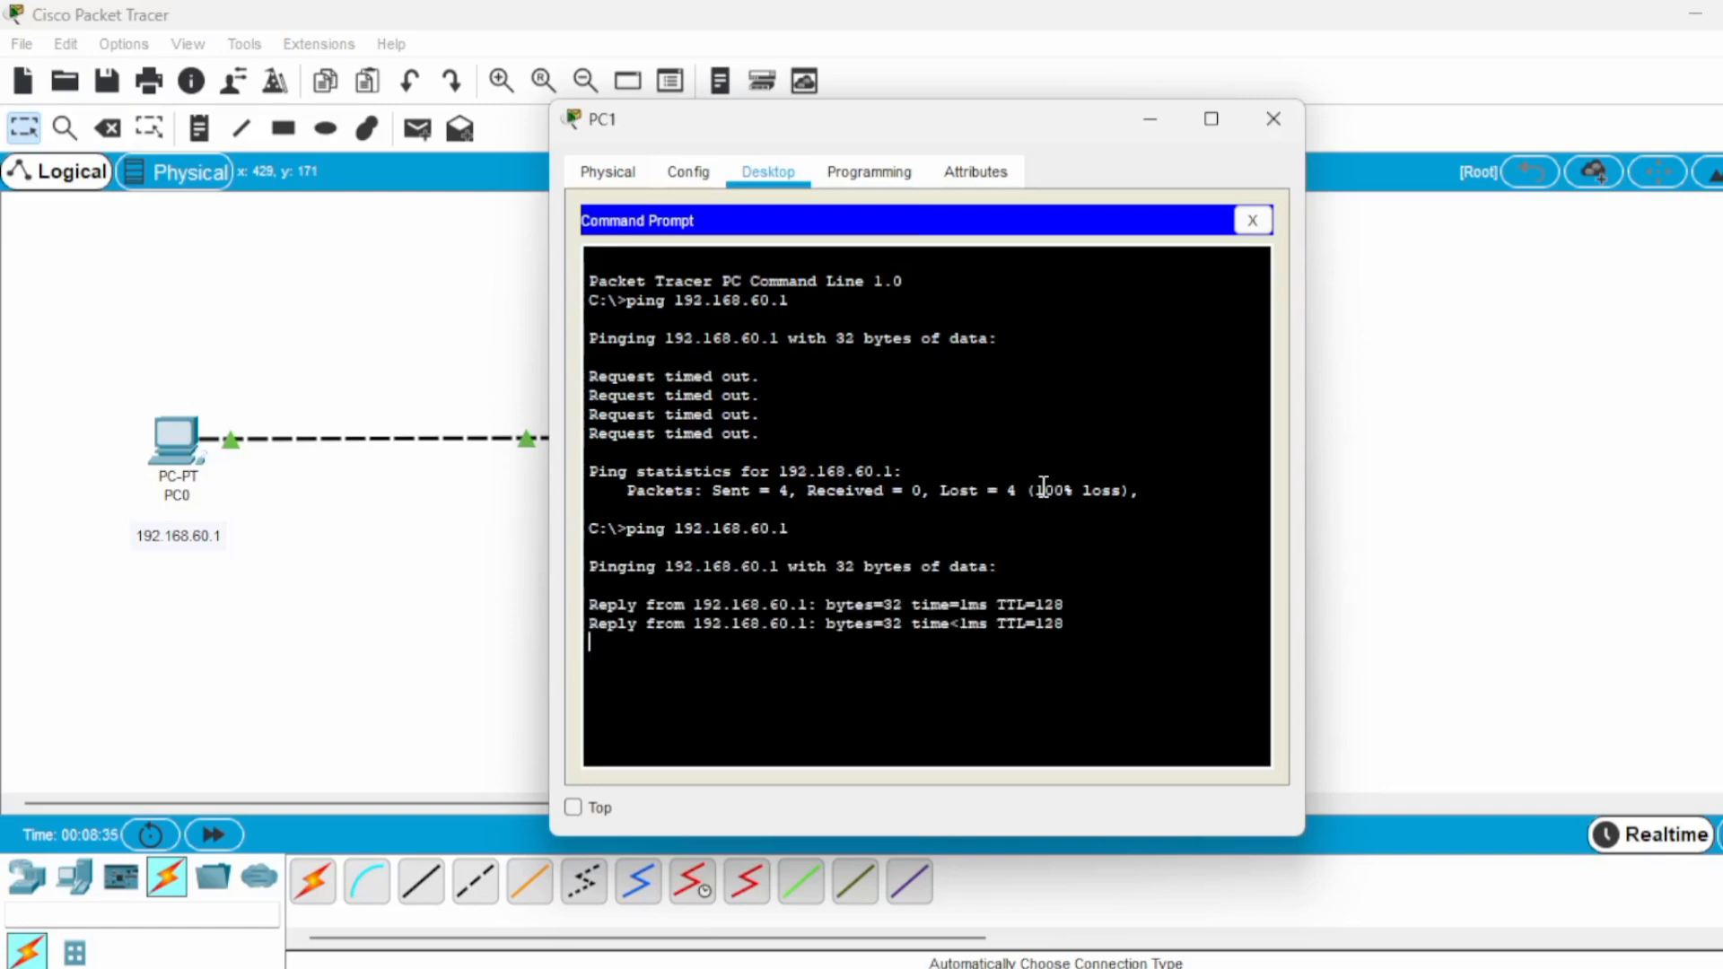
{"action": "left_click_drag", "start_coordinate": [1041, 132], "coordinate": [1240, 154]}
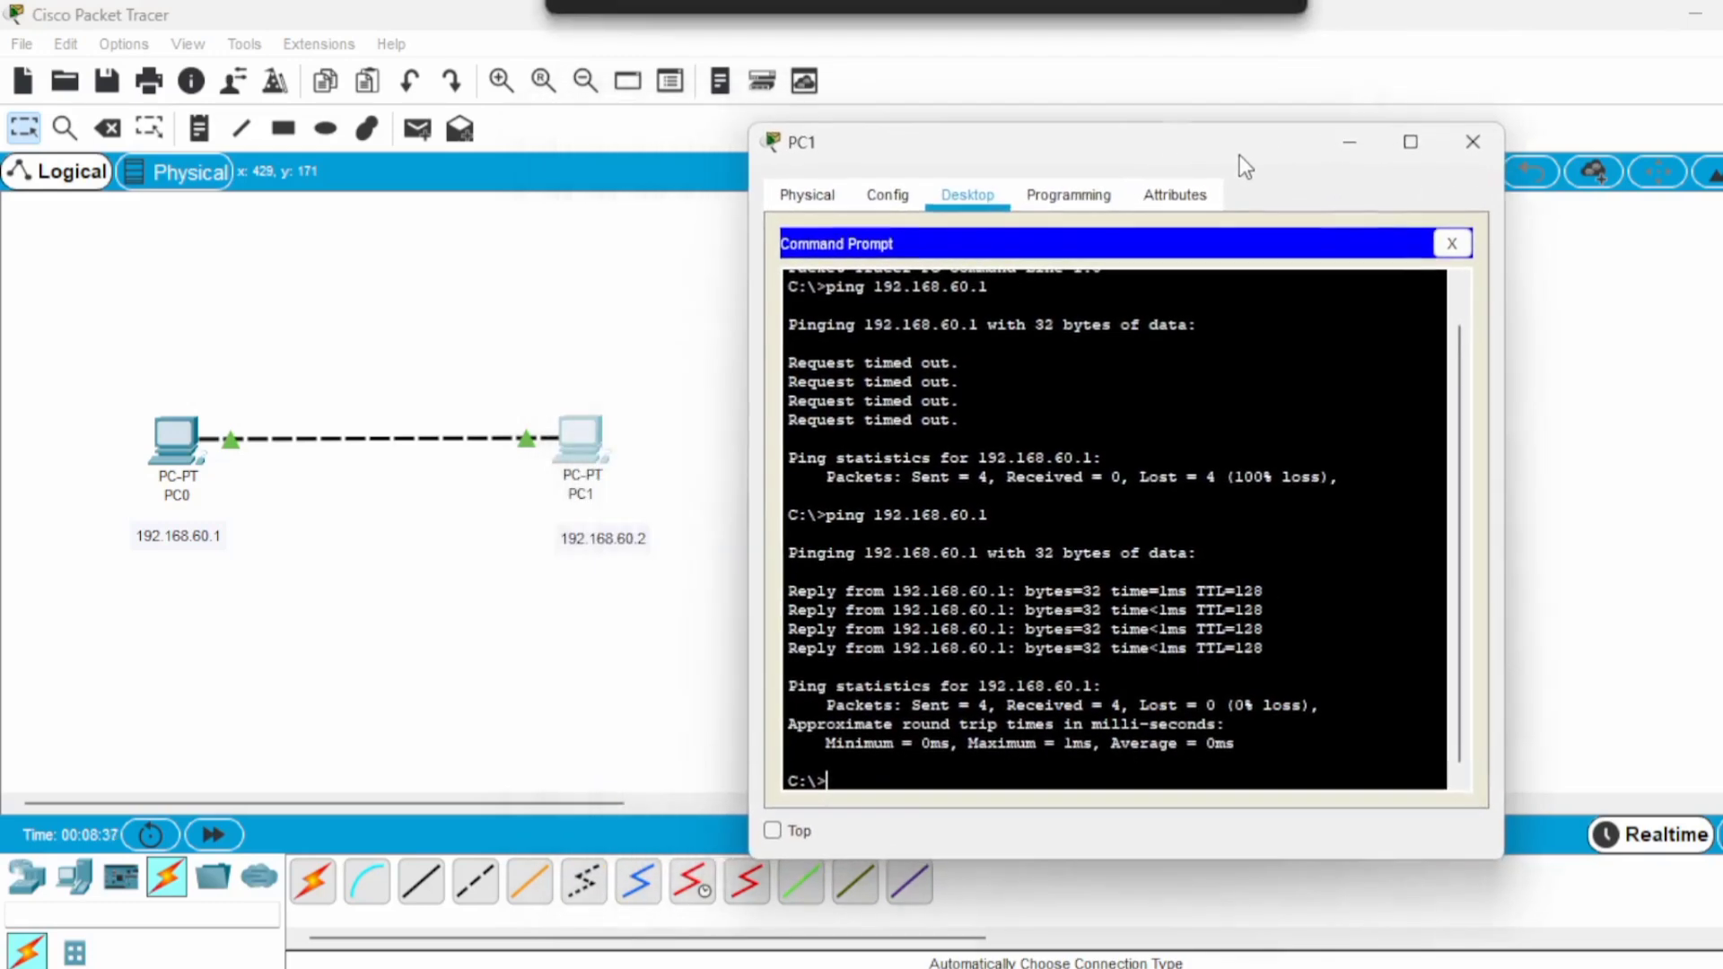